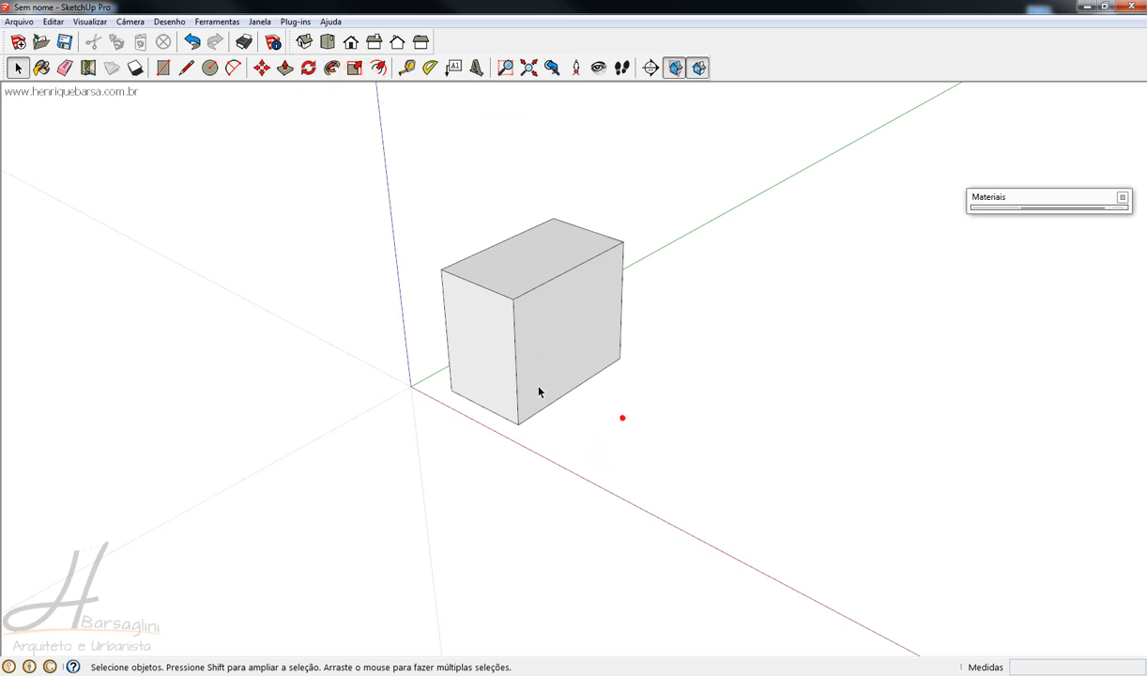
pyautogui.moveTo(539, 392); pyautogui.dragTo(599, 397, button='middle')
pyautogui.moveTo(390, 401); pyautogui.dragTo(471, 335, button='middle')
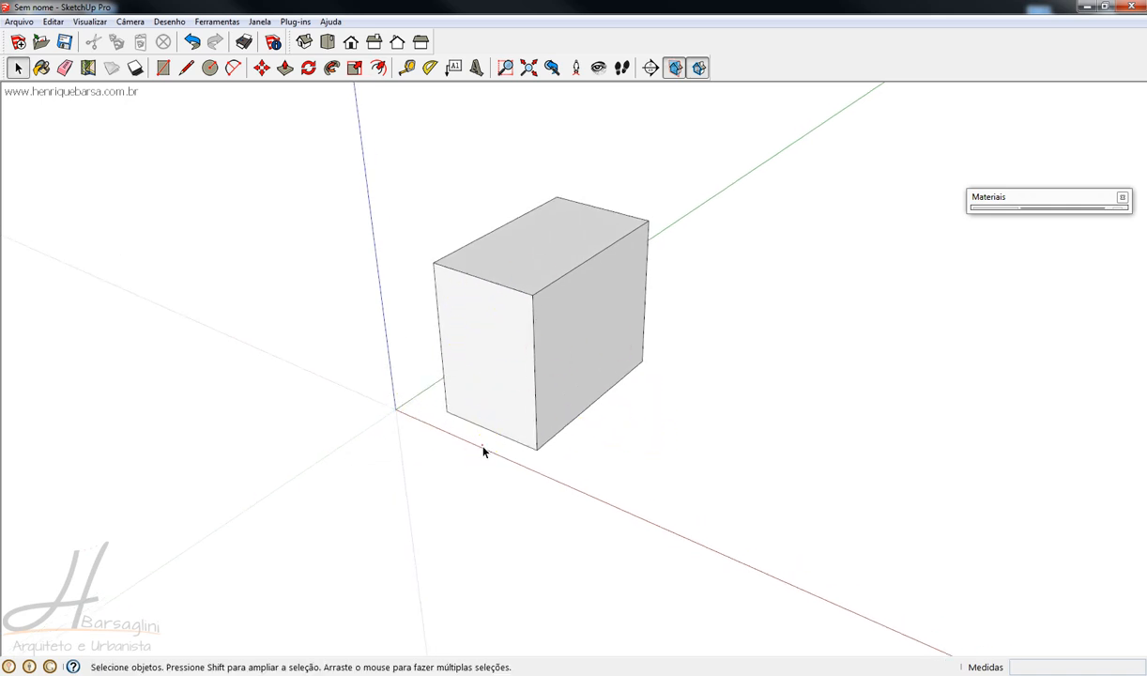
pyautogui.tripleClick(525, 298)
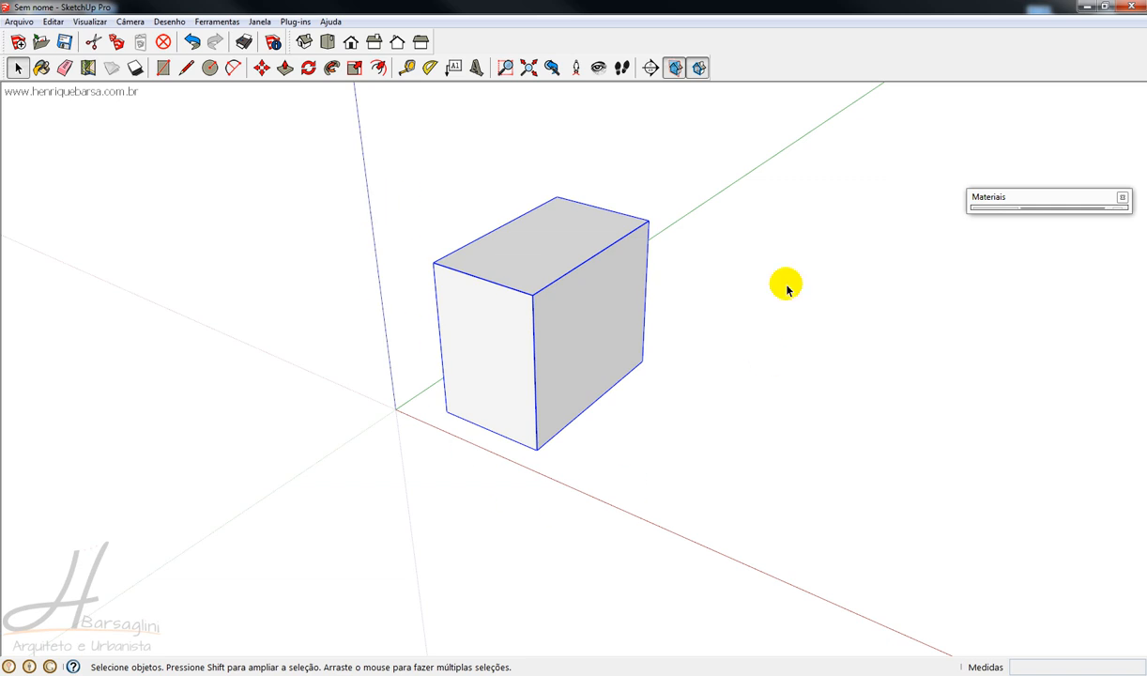
pyautogui.click(593, 486)
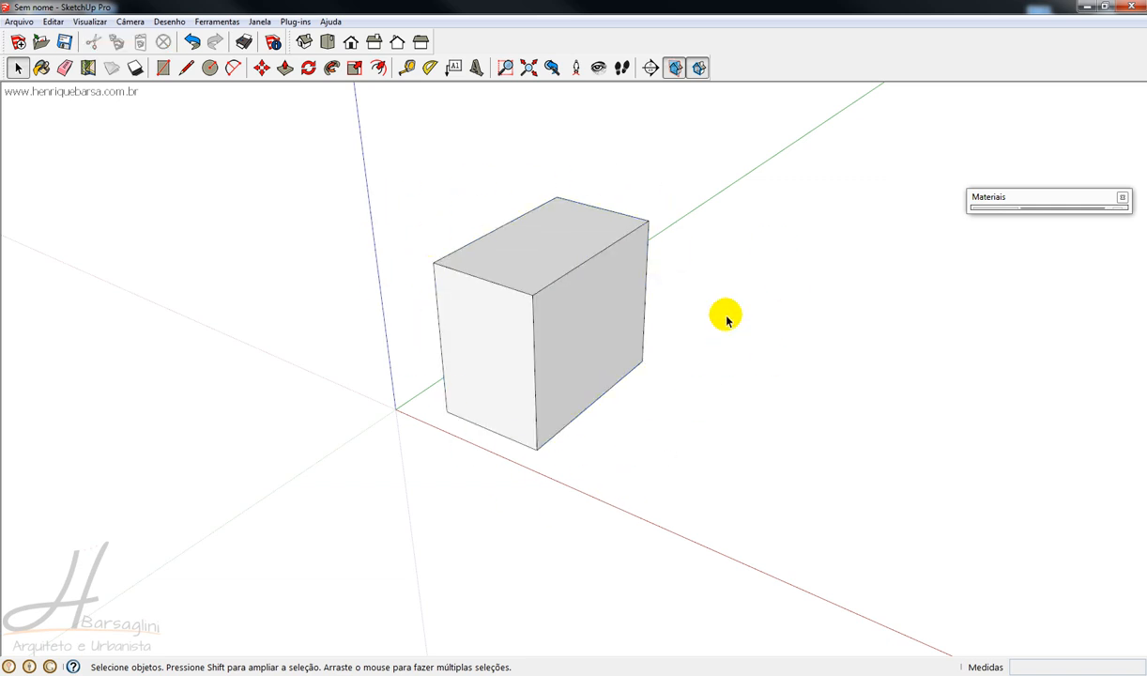
pyautogui.tripleClick(566, 300)
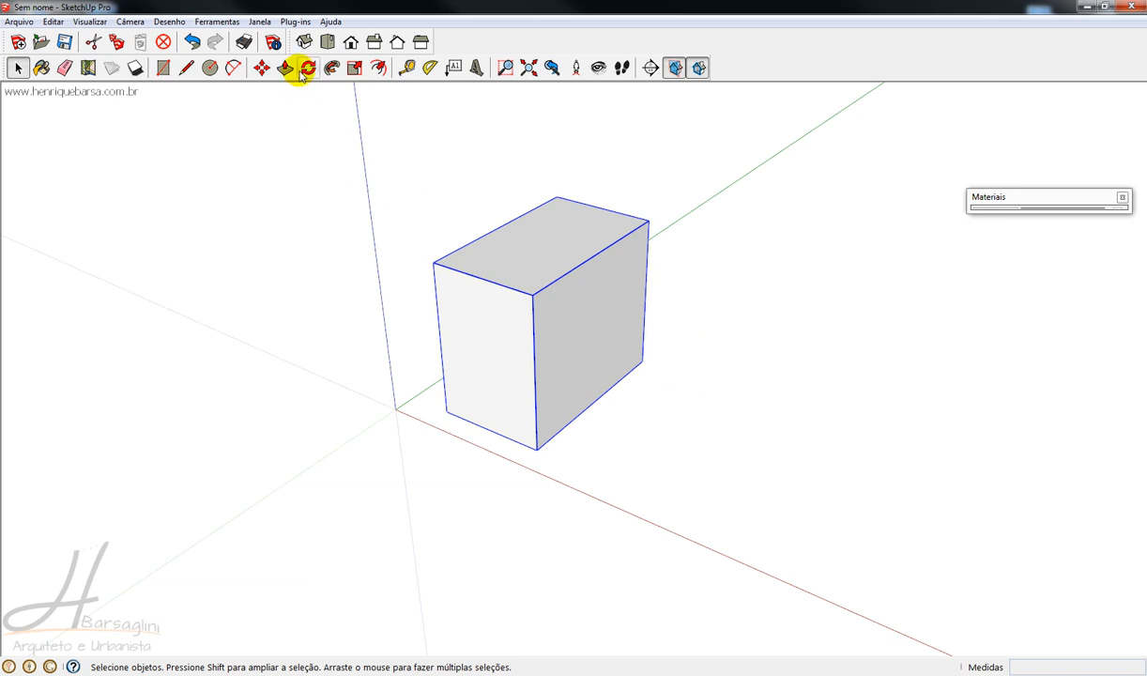
pyautogui.click(699, 340)
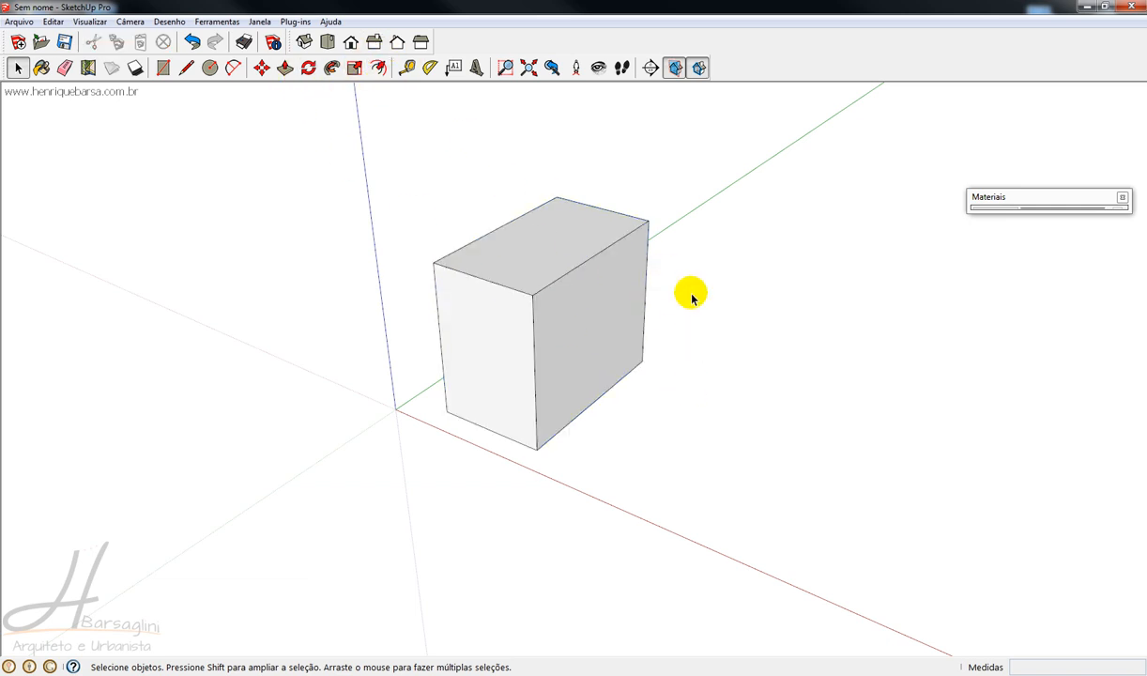
pyautogui.moveTo(581, 303); pyautogui.dragTo(536, 313, button='middle')
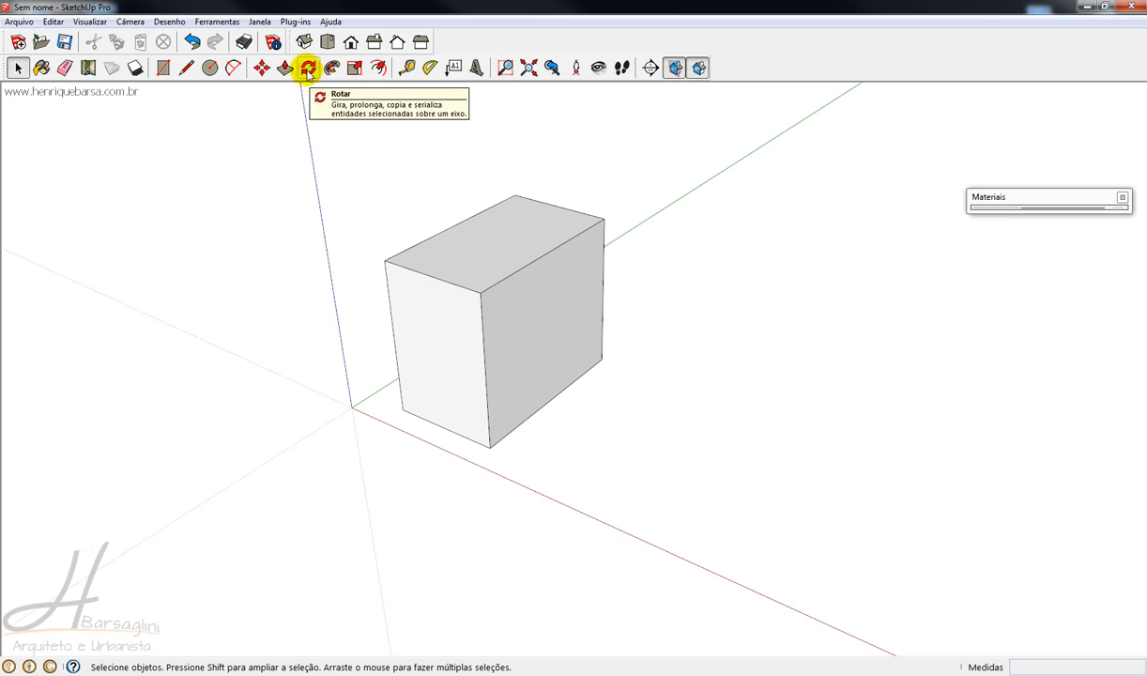
# - Rotate the box 90° horizontally about its front bottom corner so its long bottom edge aligns with the red axis
pyautogui.click(308, 69)
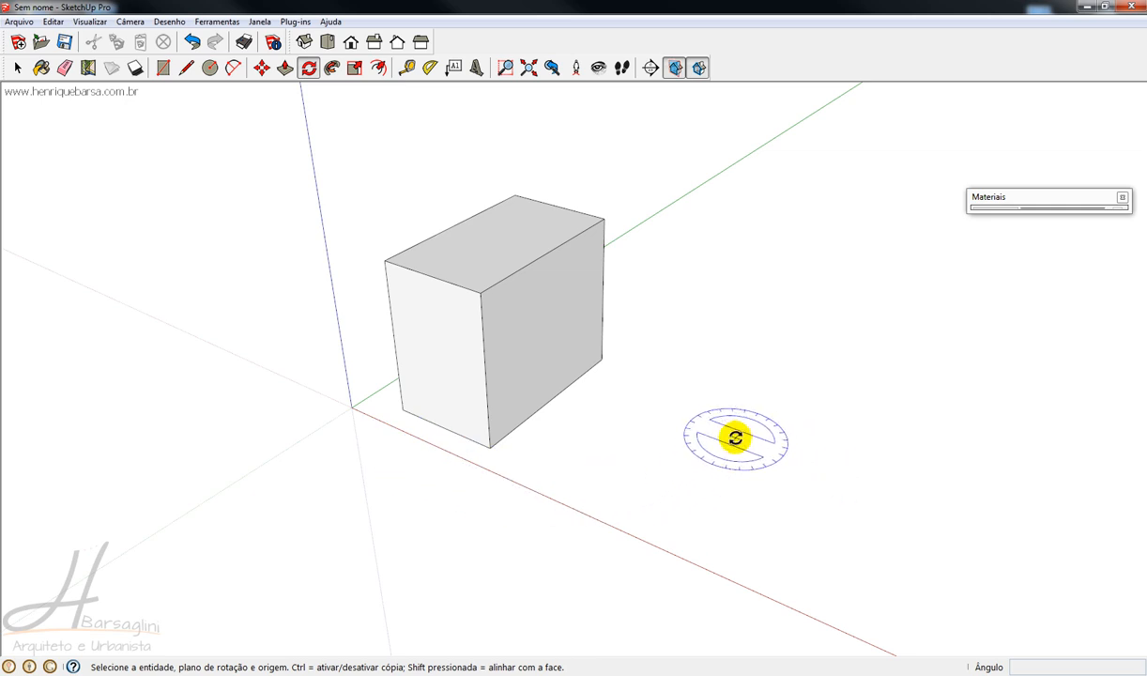
pyautogui.scroll(-1, 735, 440)
pyautogui.moveTo(734, 438); pyautogui.dragTo(698, 403, button='middle')
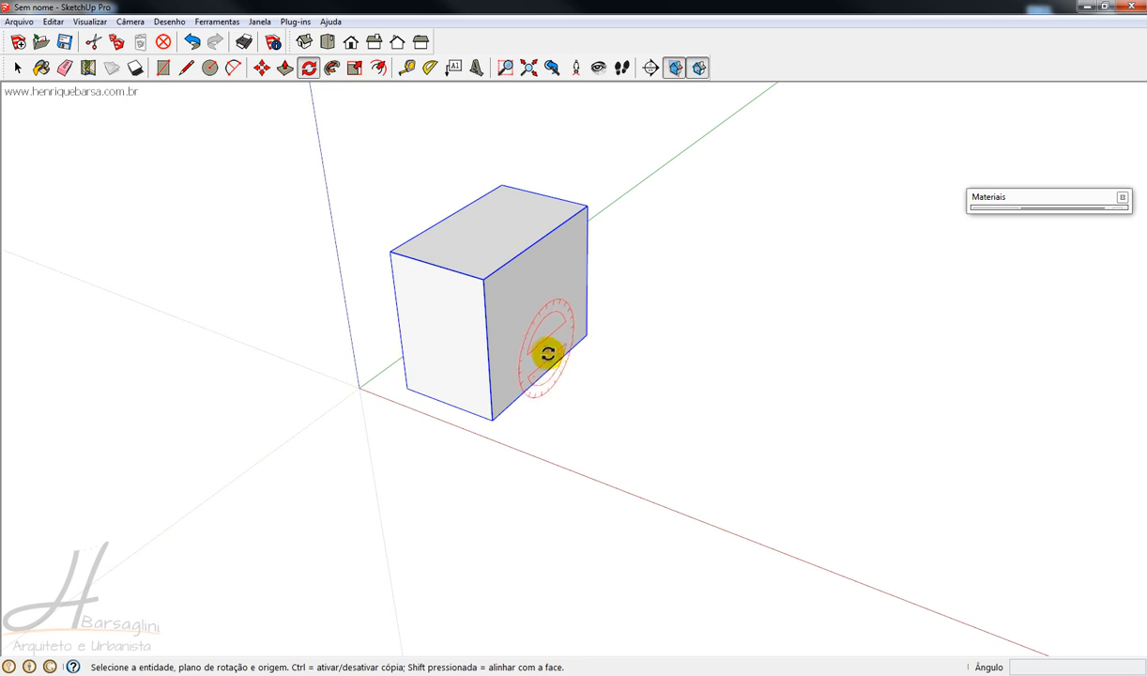
pyautogui.hotkey('ctrl', 't')
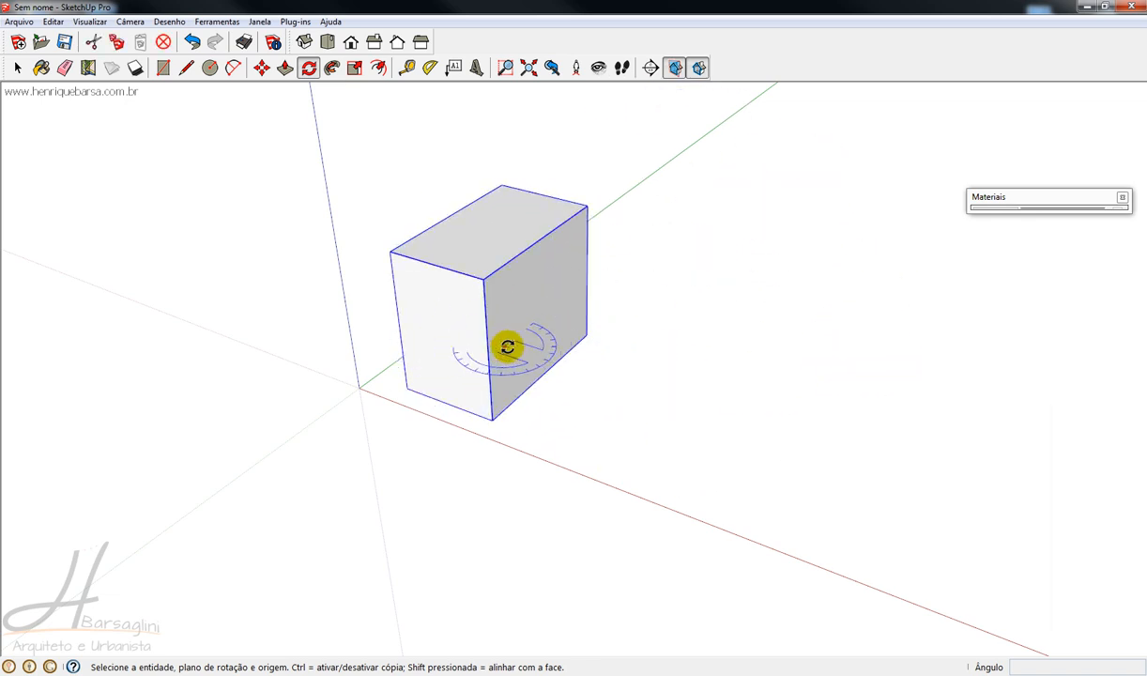
pyautogui.click(542, 337)
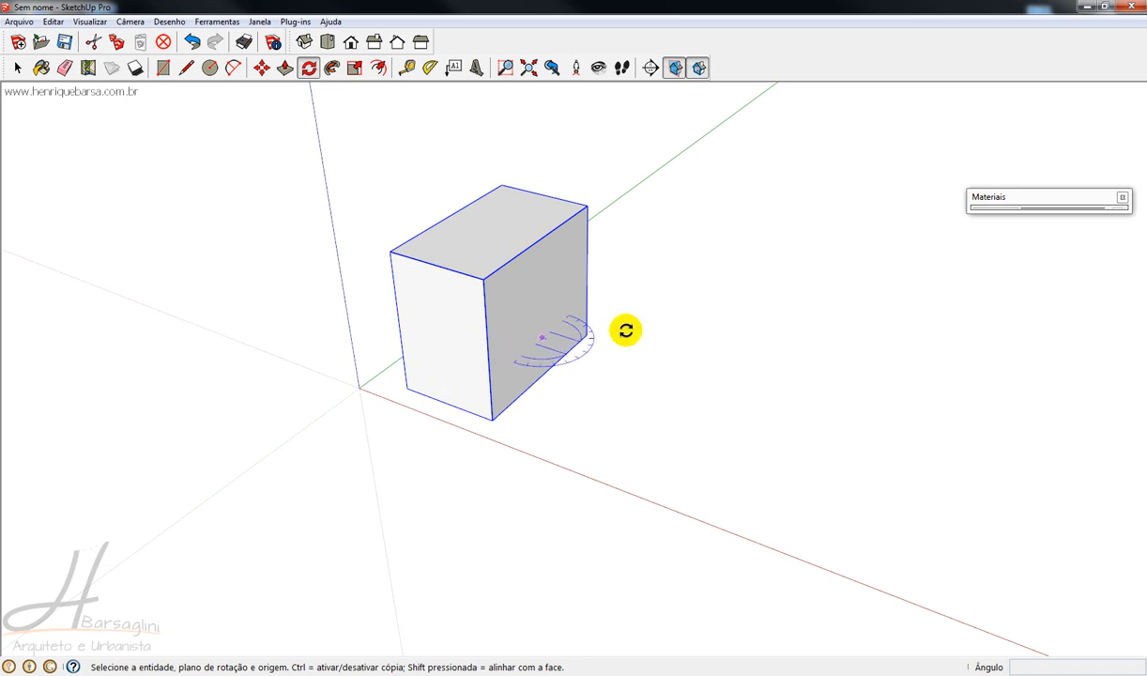
pyautogui.click(493, 419)
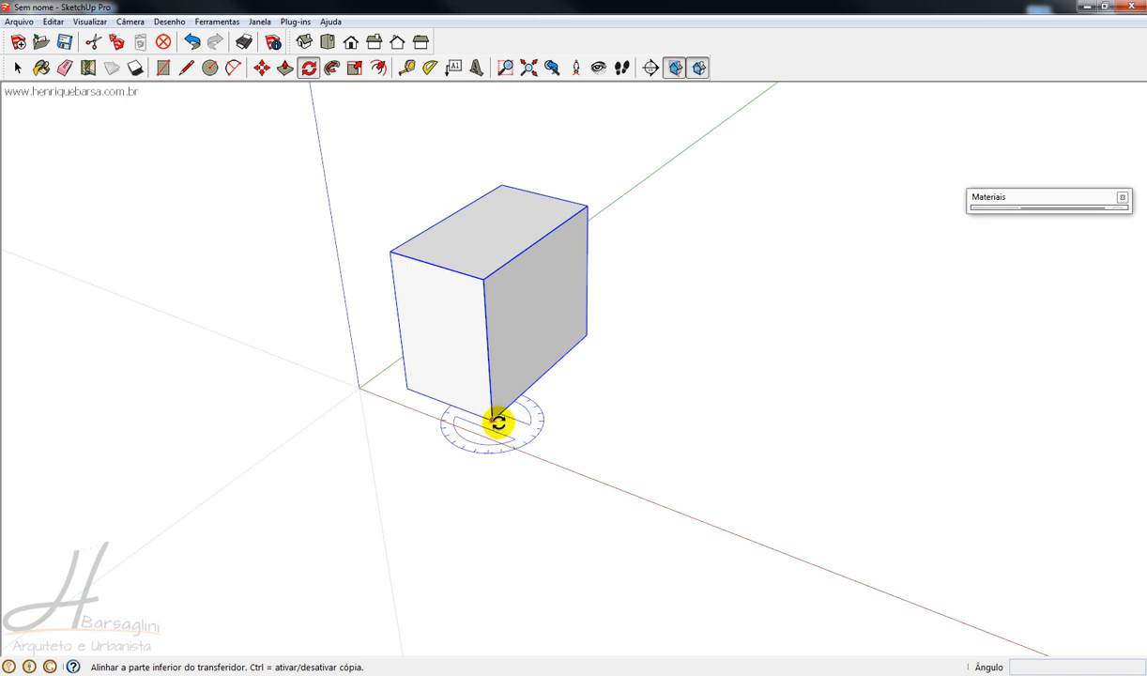
pyautogui.click(527, 420)
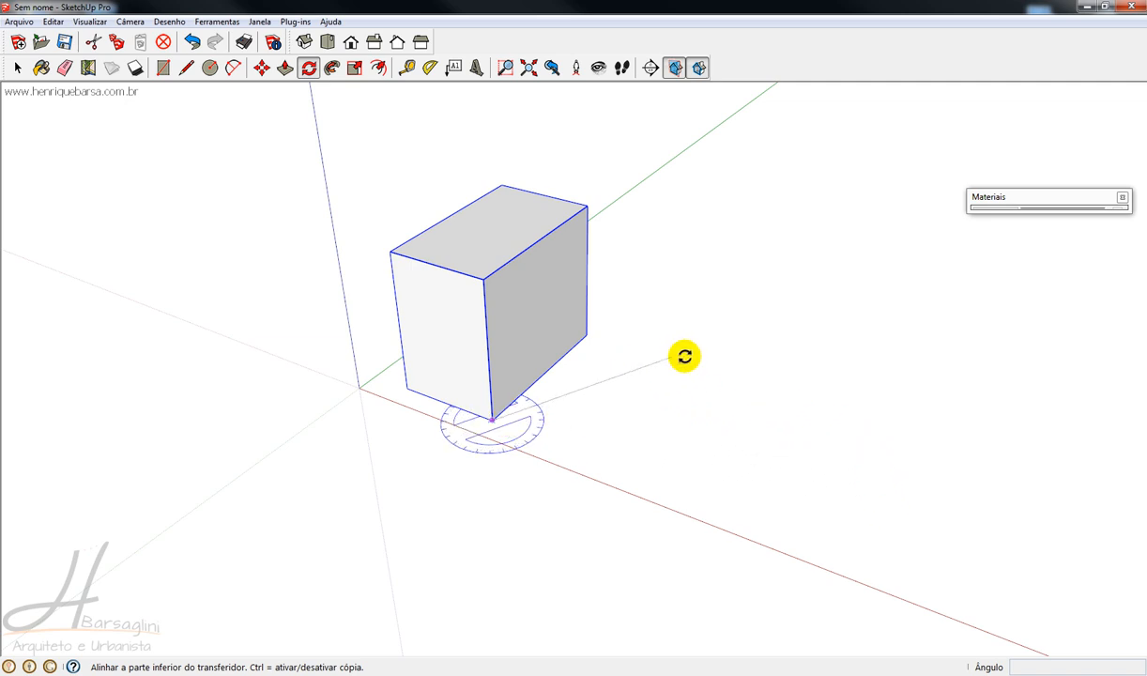
pyautogui.click(590, 332)
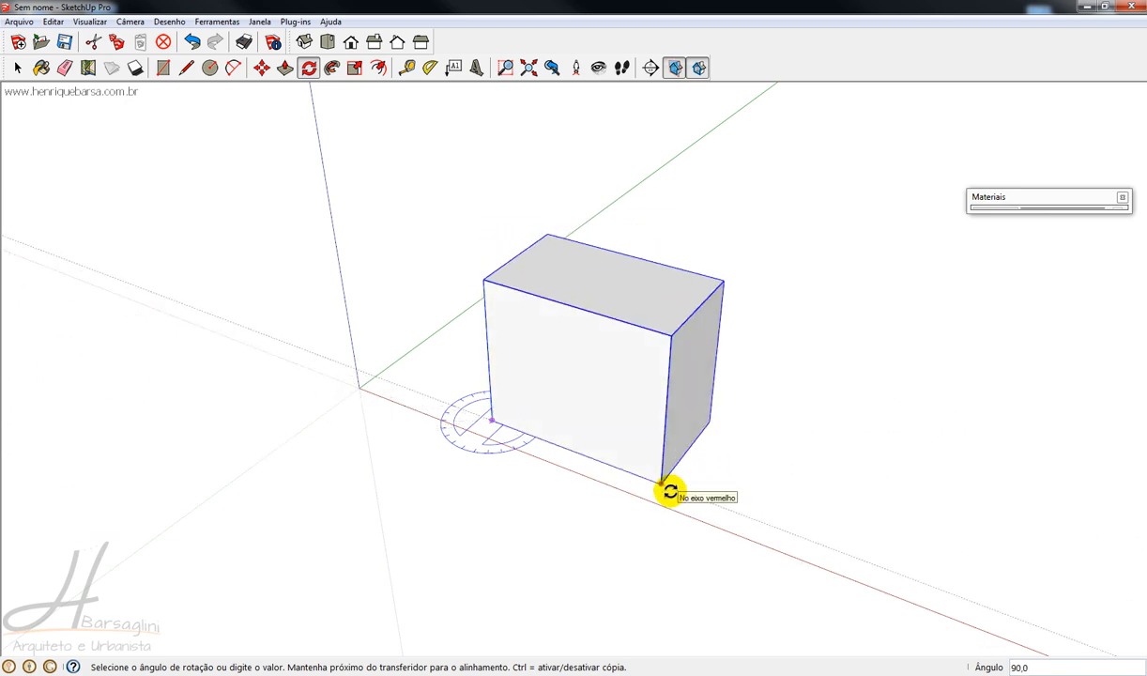
pyautogui.click(670, 492)
# - Undo the 90° rotation of the box
pyautogui.moveTo(499, 481)
pyautogui.mouseDown(button='middle')
pyautogui.moveTo(307, 440)
pyautogui.moveTo(494, 504)
pyautogui.mouseUp(button='middle')
pyautogui.press('q')
pyautogui.hotkey('ctrl', 'z')
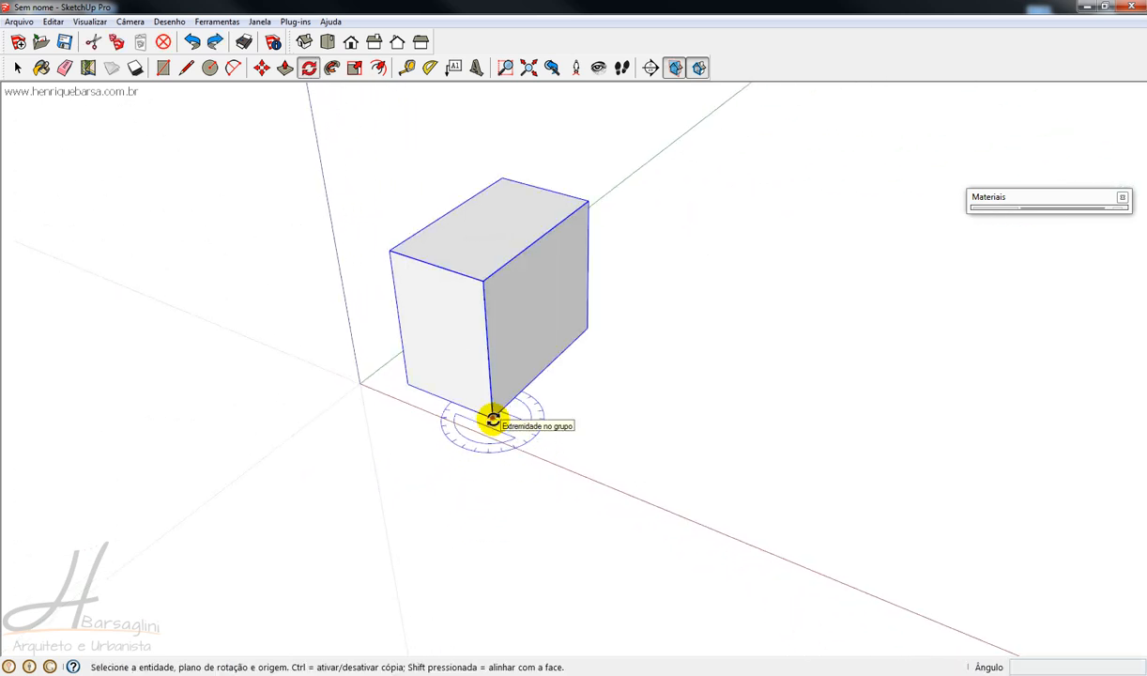
# - Try a horizontal rotation of the box about its front bottom corner, using the long bottom edge as the reference line
pyautogui.click(493, 419)
pyautogui.click(584, 330)
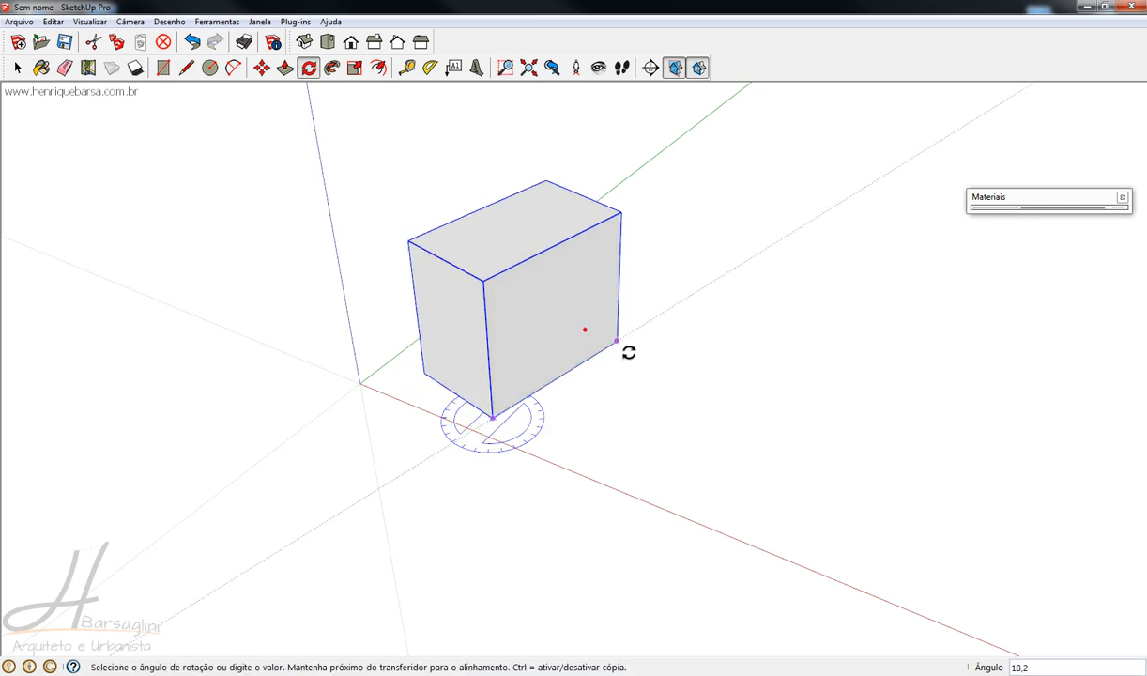
pyautogui.click(625, 361)
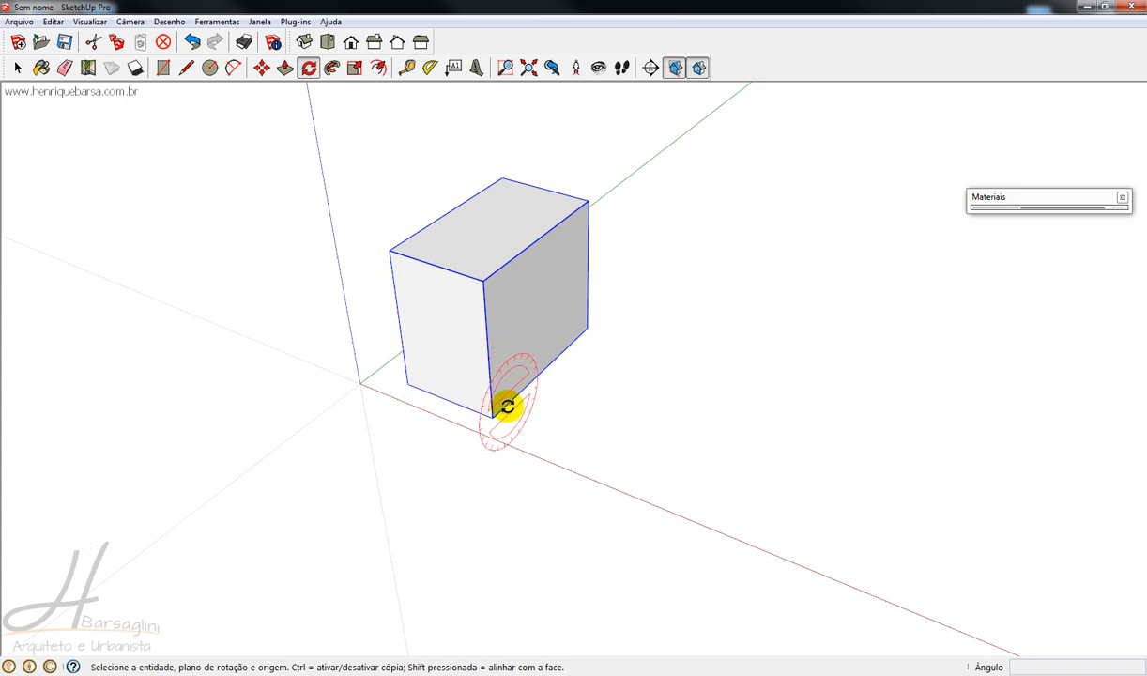
# - Try rotating the box around the red axis from its front bottom corner, with the long bottom edge as the reference line
pyautogui.click(494, 421)
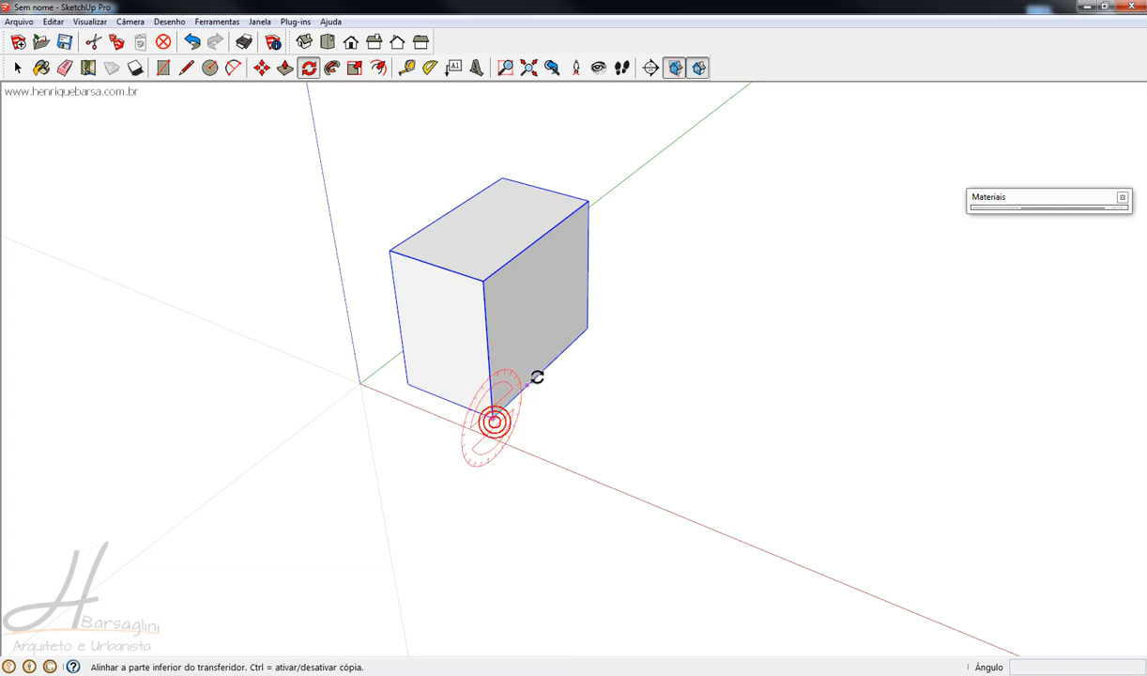
pyautogui.click(587, 332)
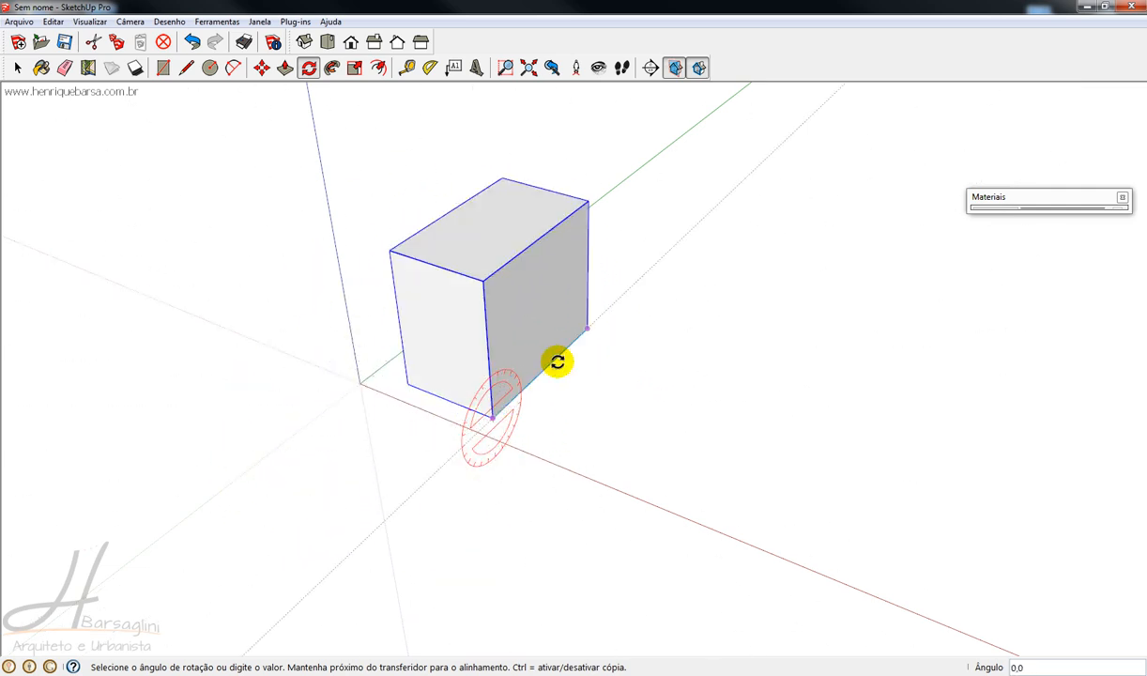
pyautogui.press('Escape')
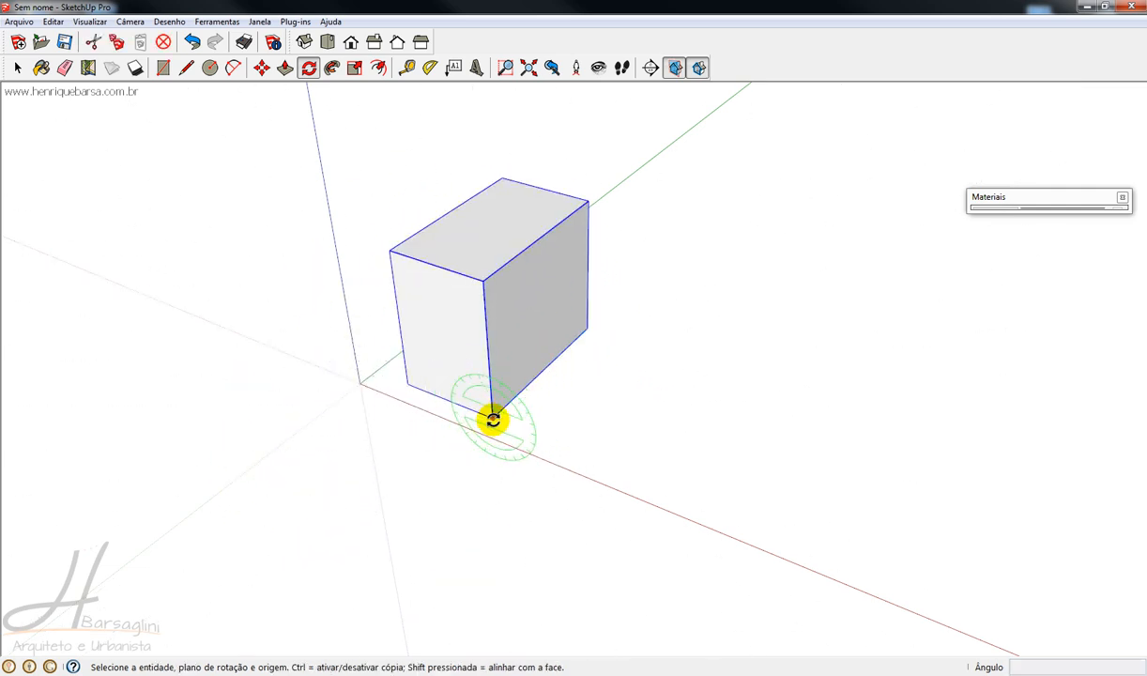
# - Try rotating the box around the green axis from its front bottom corner, with the short bottom edge as the reference line
pyautogui.moveTo(492, 419); pyautogui.dragTo(422, 398)
pyautogui.click(413, 387)
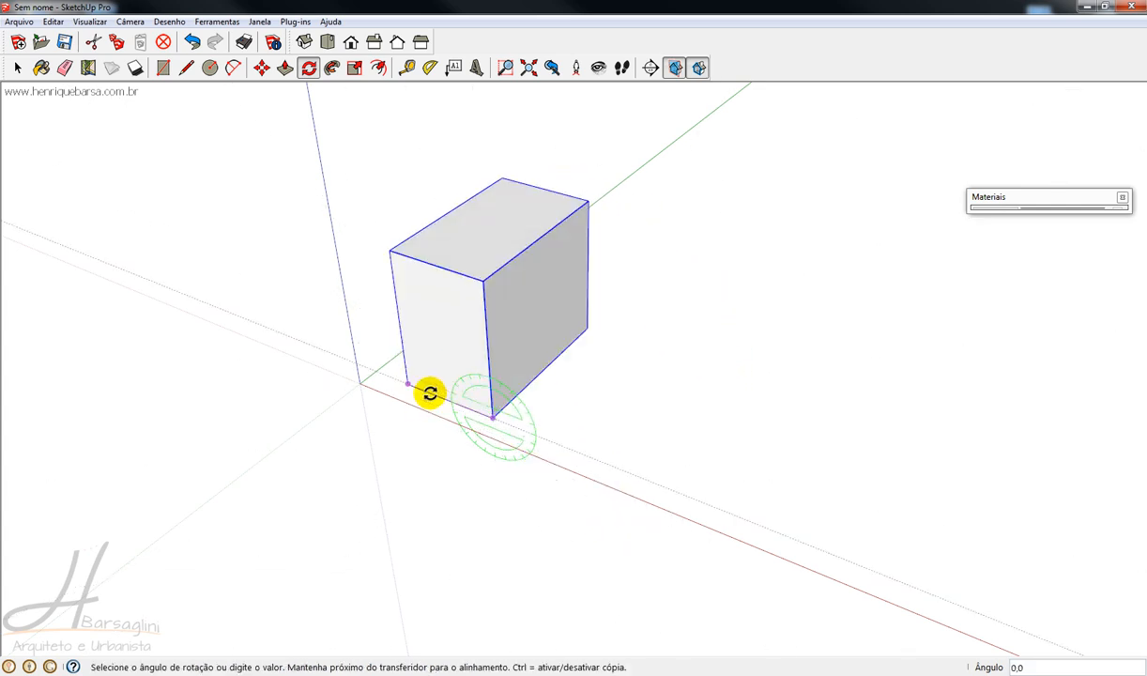
pyautogui.press('Escape')
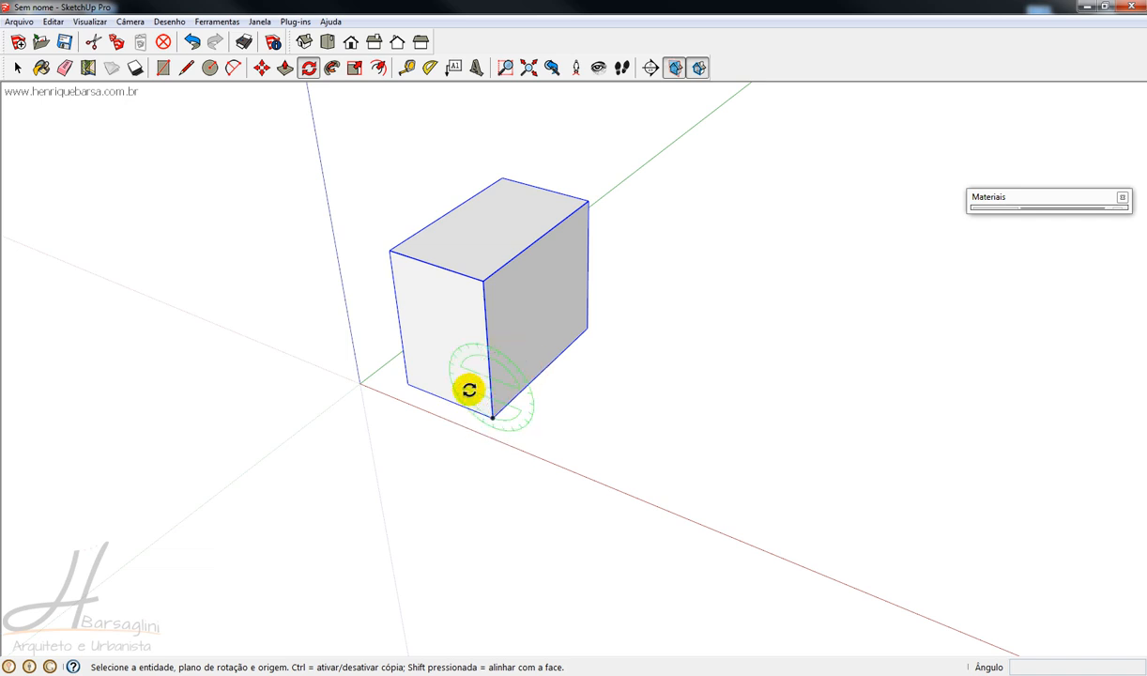
# - Try rotating the box around a custom, freely oriented axis drawn from its front bottom corner
pyautogui.hotkey('ctrl', 't')
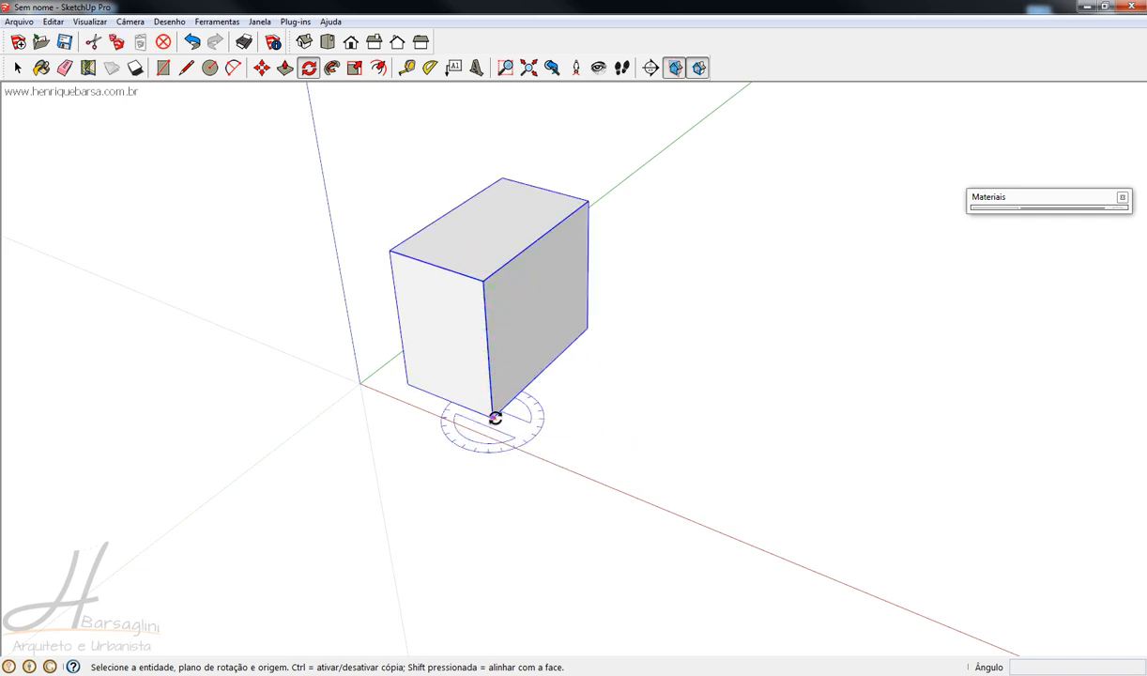
pyautogui.moveTo(549, 485); pyautogui.dragTo(486, 578)
pyautogui.click(830, 422)
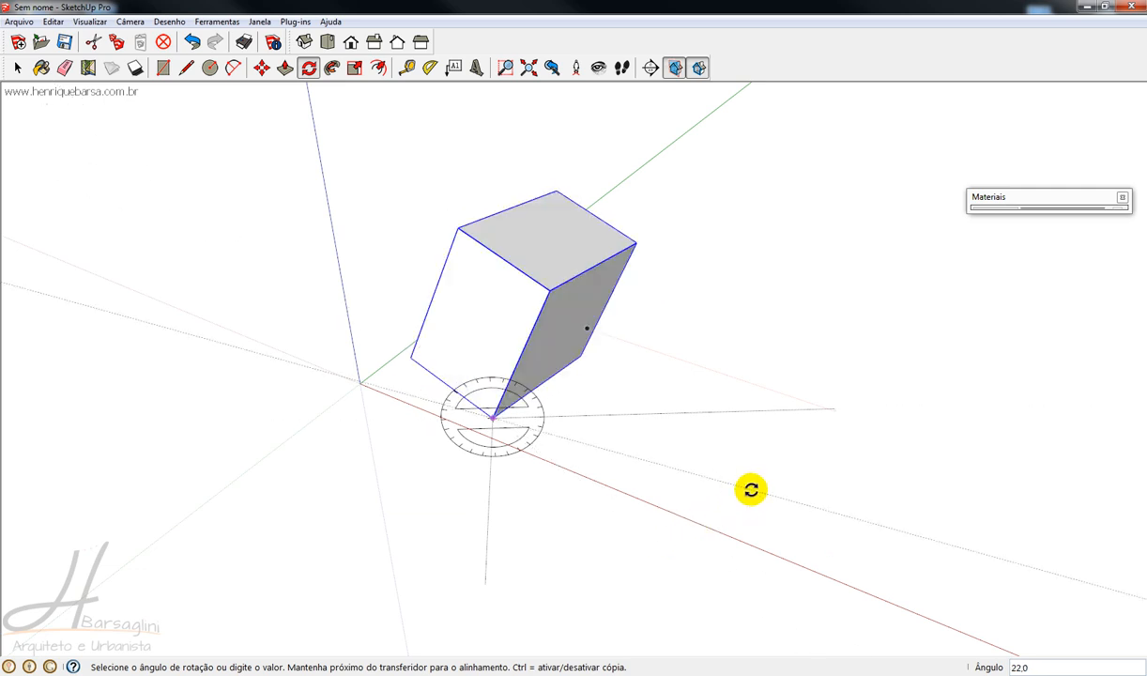
pyautogui.press('Escape')
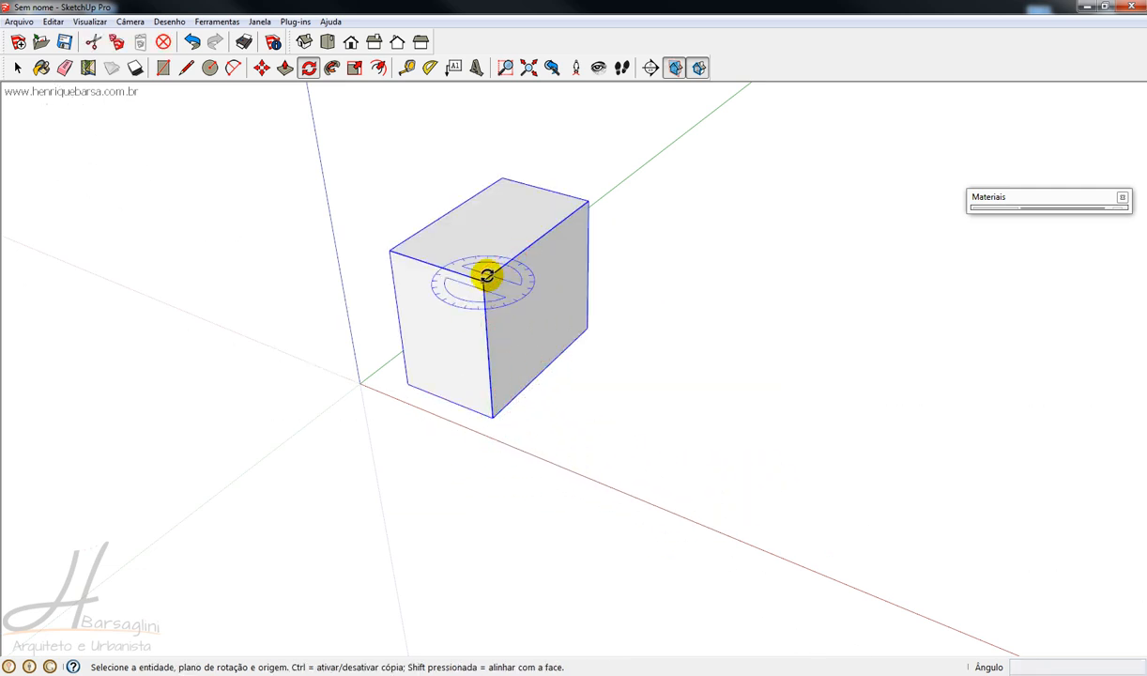
# - Try rotating the box around a custom diagonal axis drawn from its front top corner, and deselect the box
pyautogui.moveTo(484, 291); pyautogui.dragTo(356, 425)
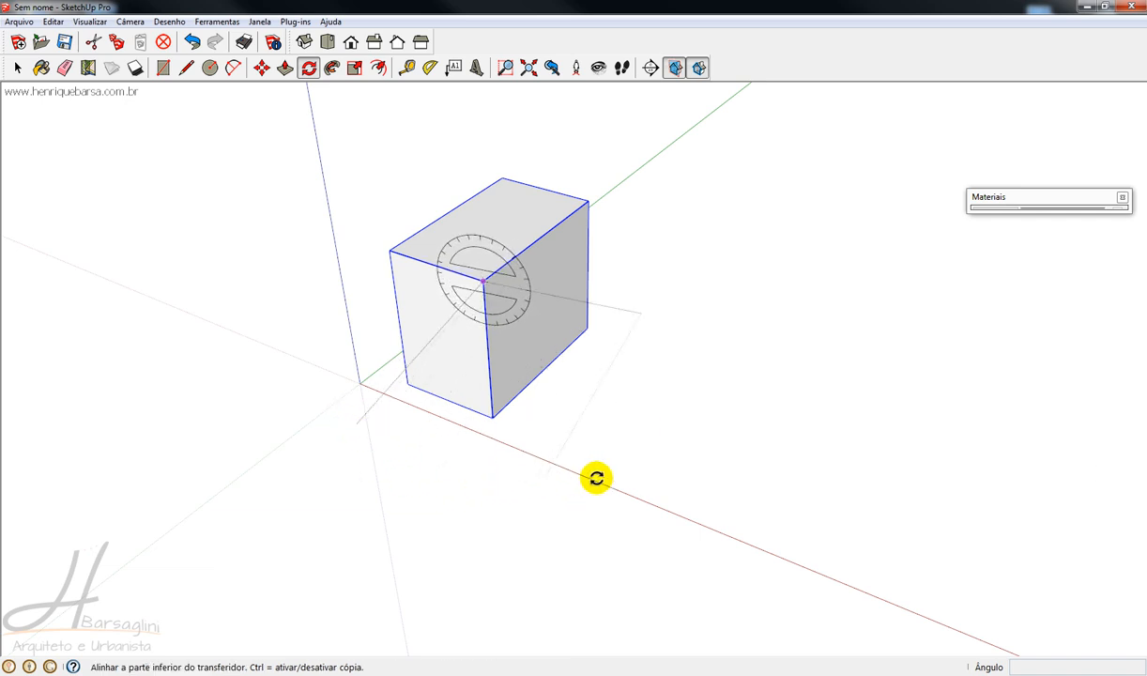
pyautogui.click(851, 437)
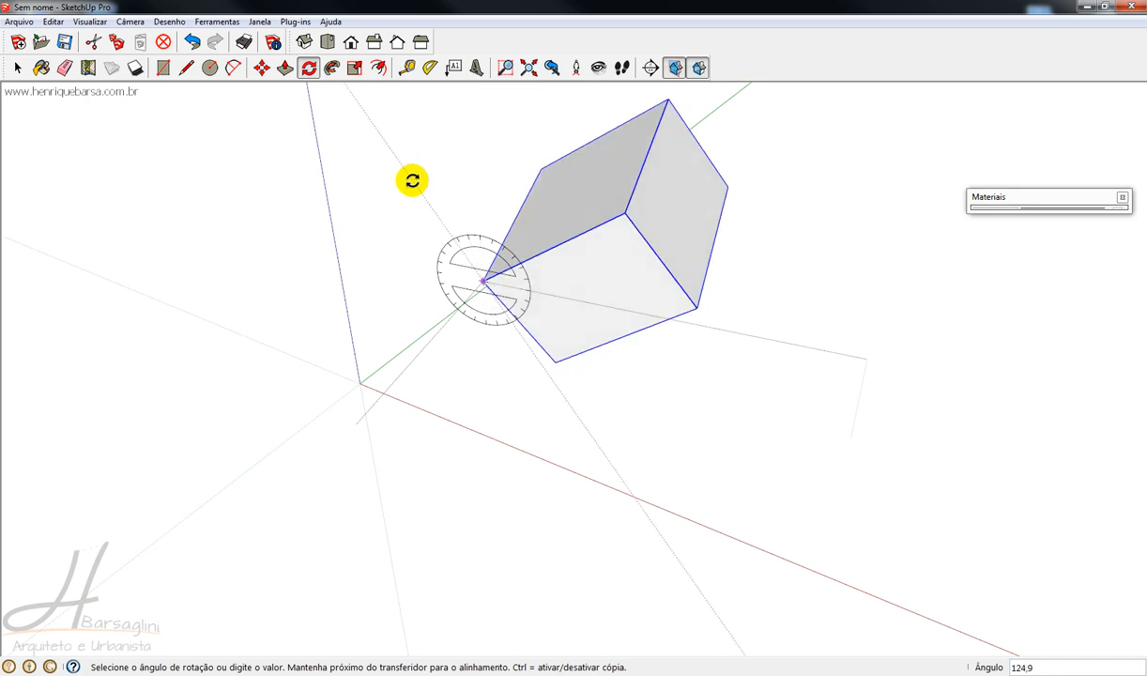
pyautogui.press('space')
pyautogui.click(567, 400)
pyautogui.keyDown('shift'); pyautogui.moveTo(486, 328); pyautogui.dragTo(512, 328, button='middle'); pyautogui.keyUp('shift')
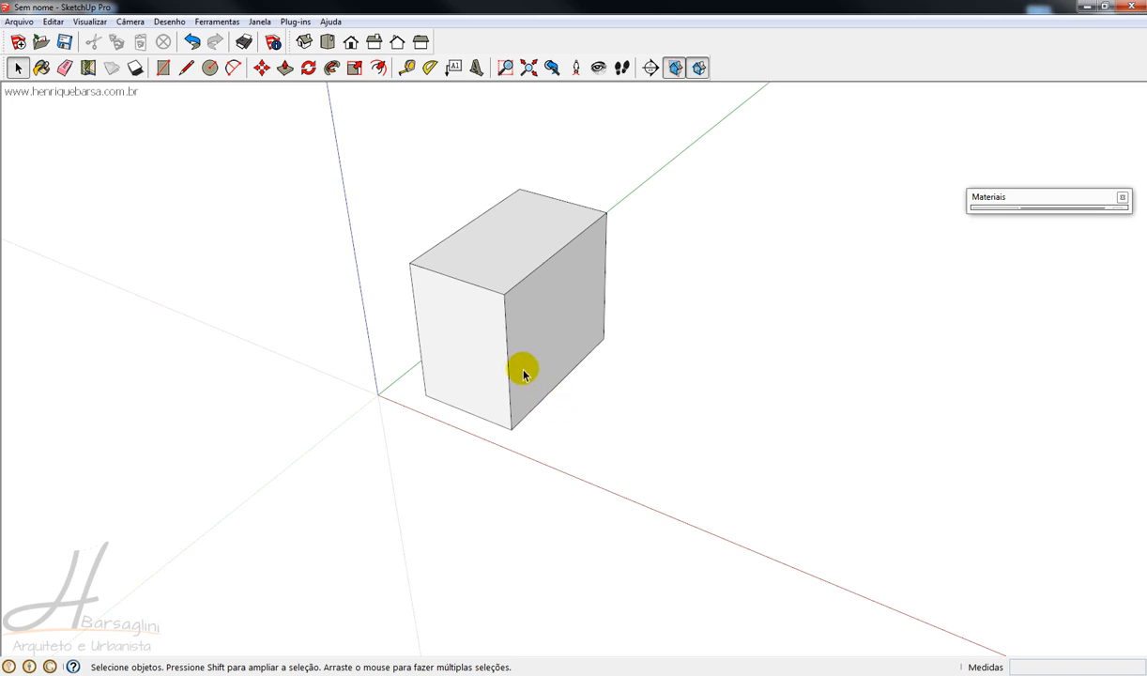
pyautogui.scroll(-2, 510, 352)
pyautogui.moveTo(445, 295); pyautogui.dragTo(446, 357, button='middle')
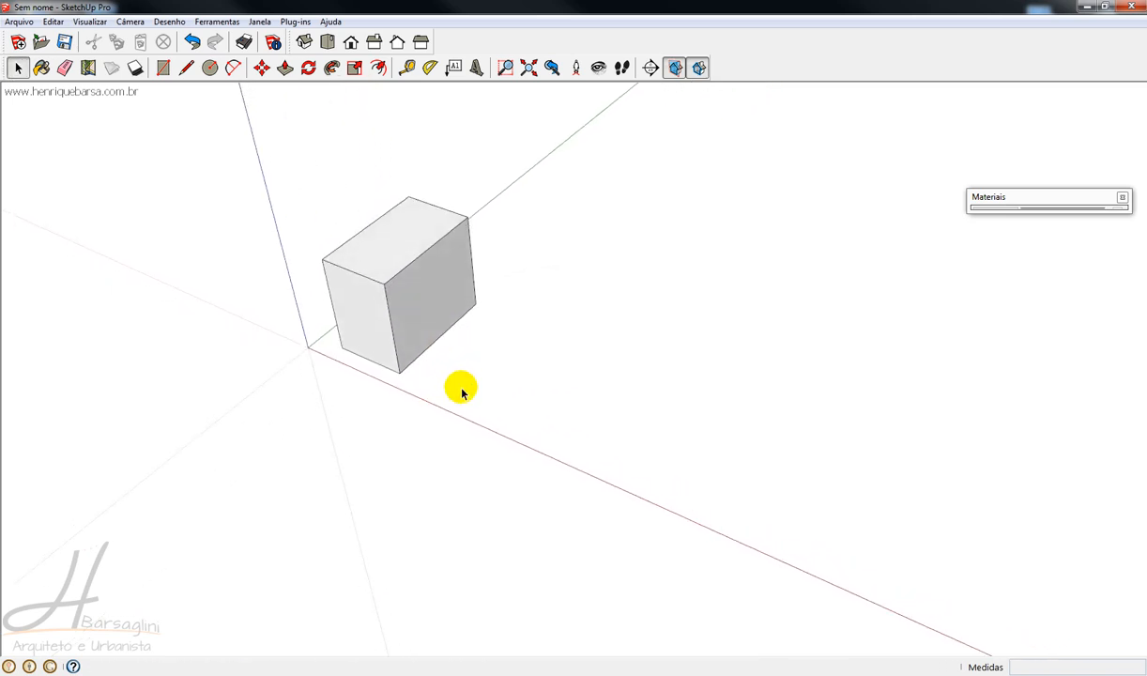
pyautogui.press('q')
pyautogui.hotkey('ctrl', 'a')
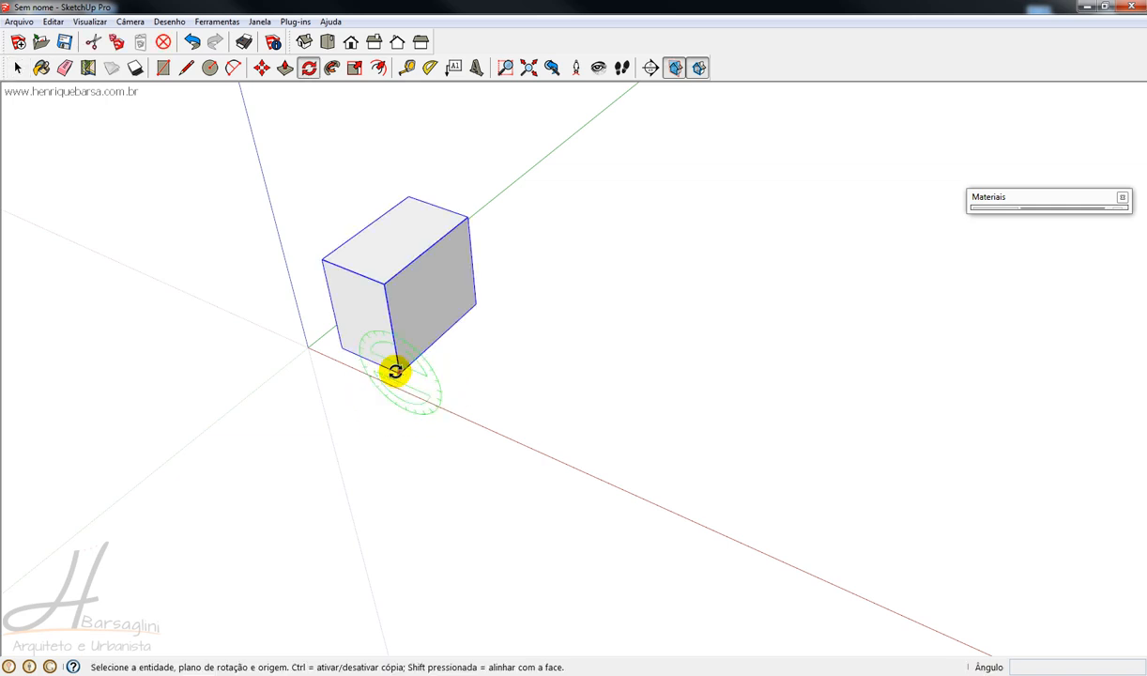
pyautogui.hotkey('ctrl', 't')
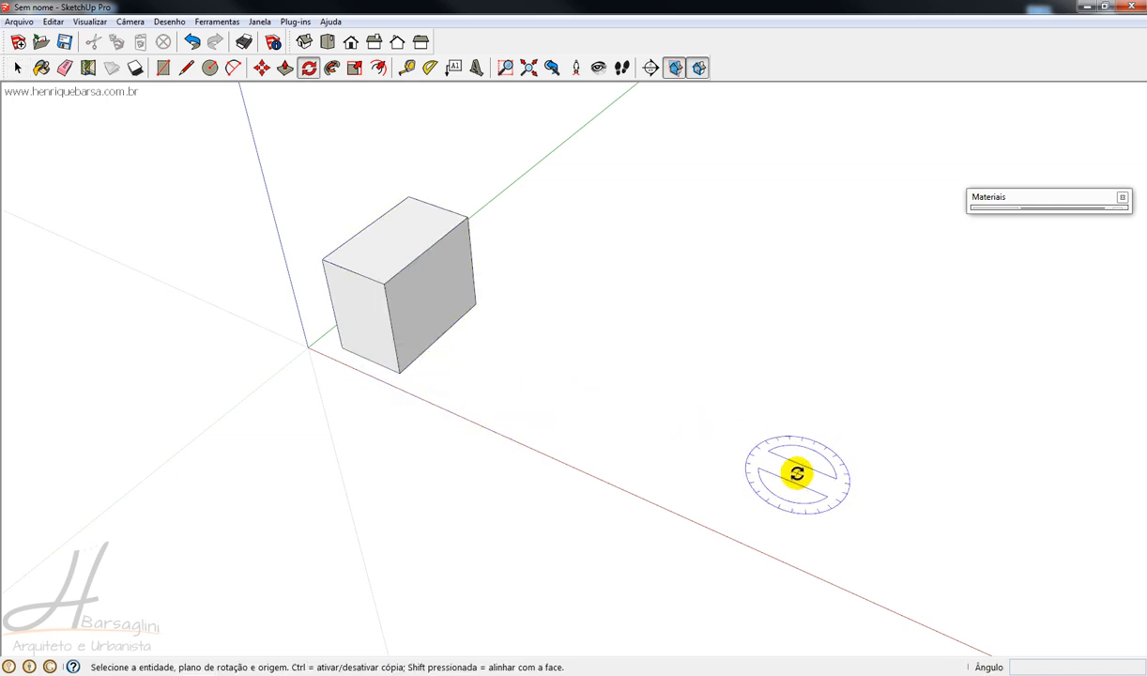
pyautogui.moveTo(857, 430); pyautogui.dragTo(751, 389, button='middle')
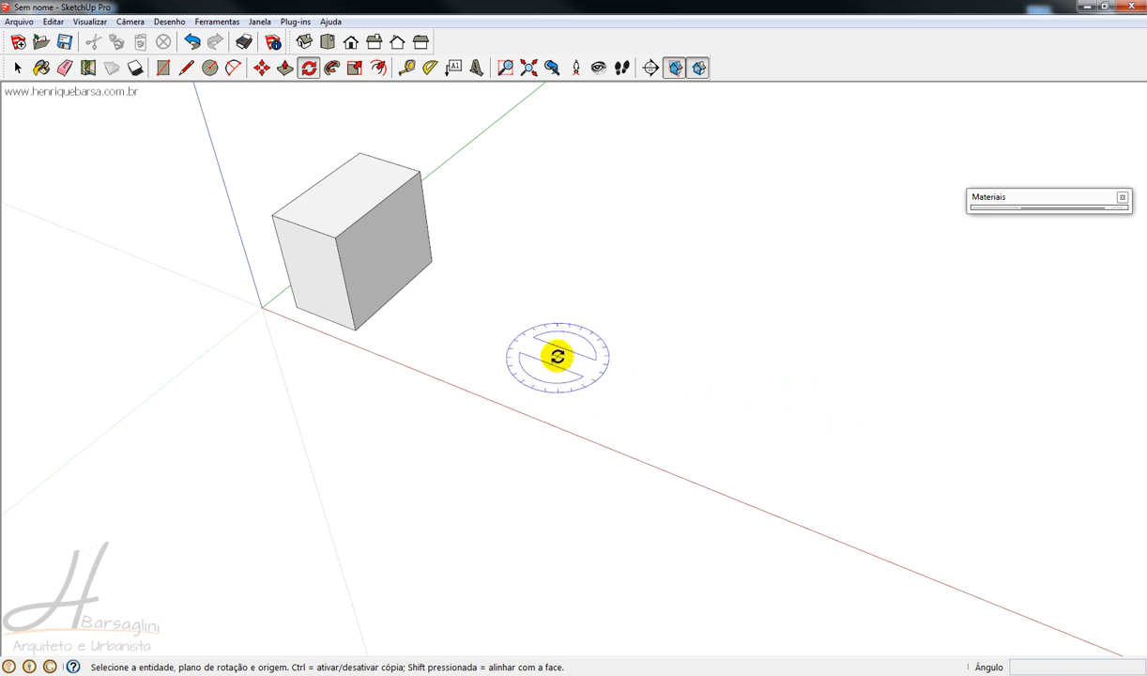
# - Rotate a copy of the whole box about 54.5° around a vertical axis away from it, and array it as 5 copies
pyautogui.press('space')
pyautogui.tripleClick(396, 272)
pyautogui.click(354, 234)
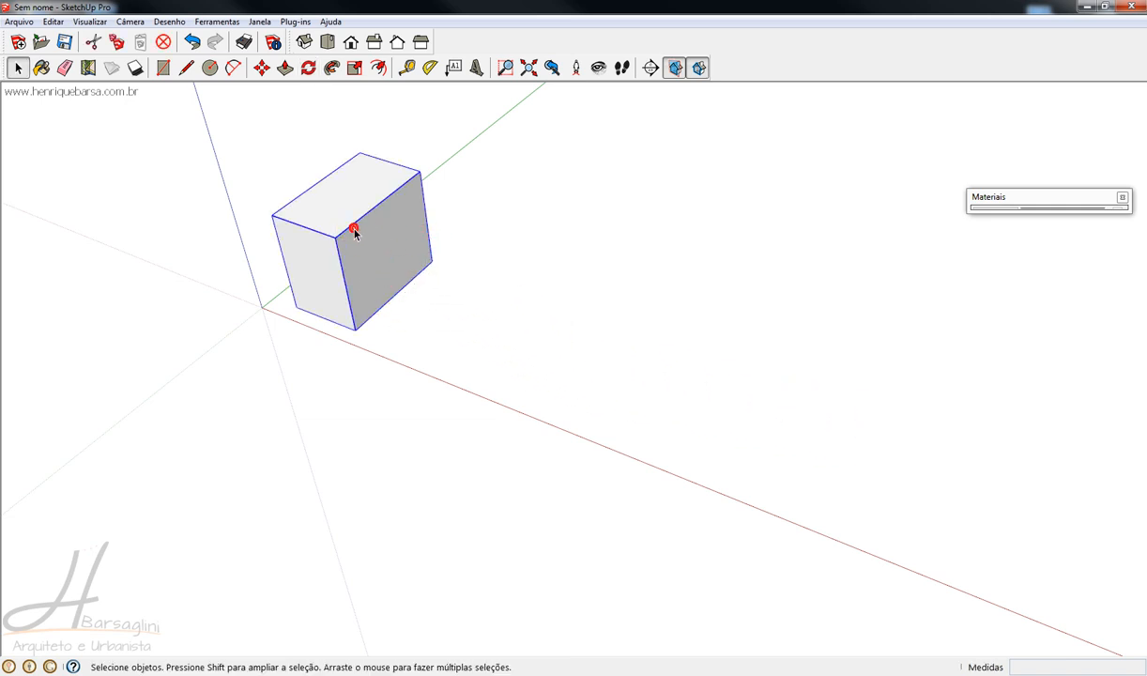
pyautogui.click(308, 68)
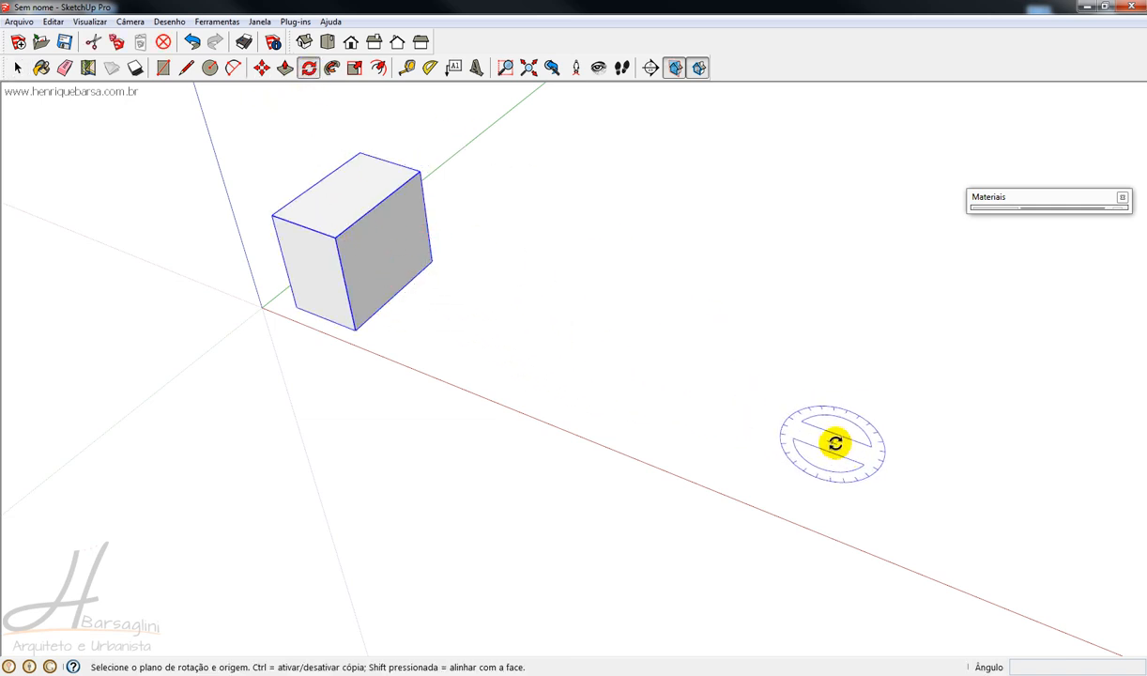
pyautogui.click(780, 434)
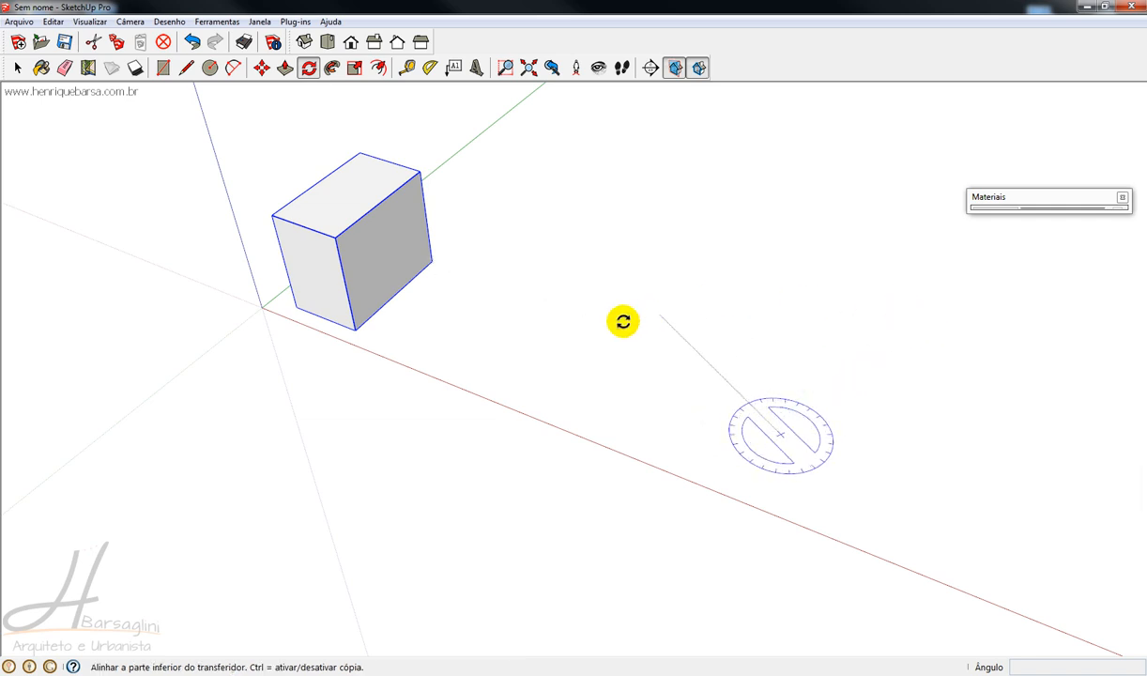
pyautogui.scroll(-4, 394, 293)
pyautogui.click(405, 283)
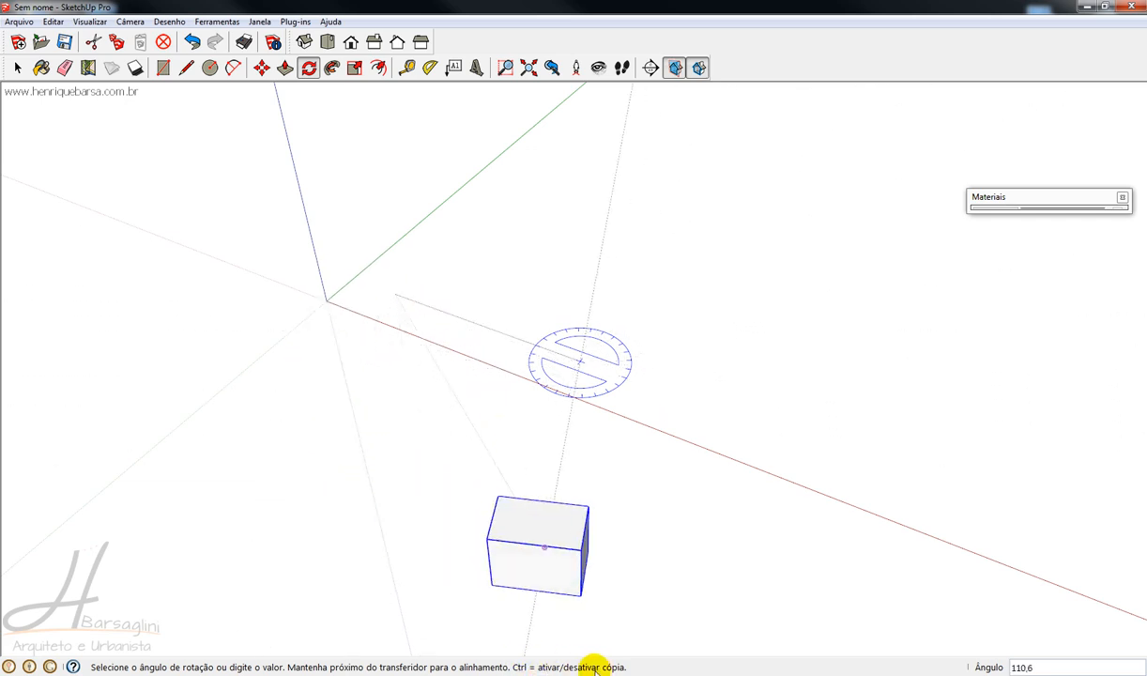
pyautogui.press('ctrl')
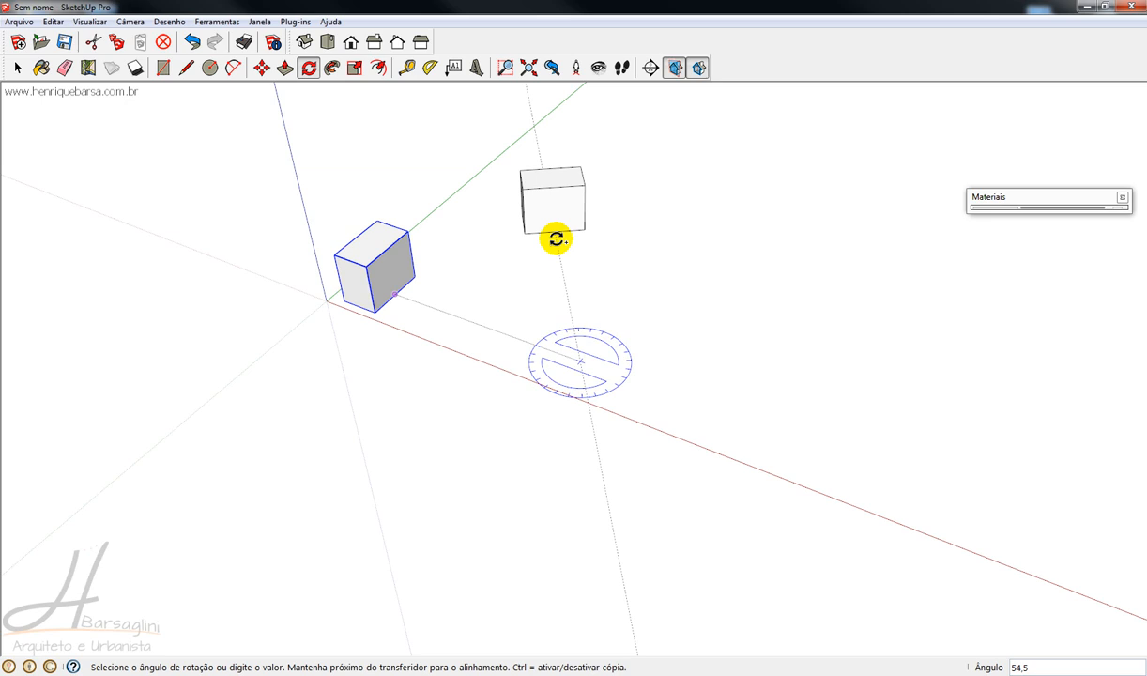
pyautogui.click(556, 240)
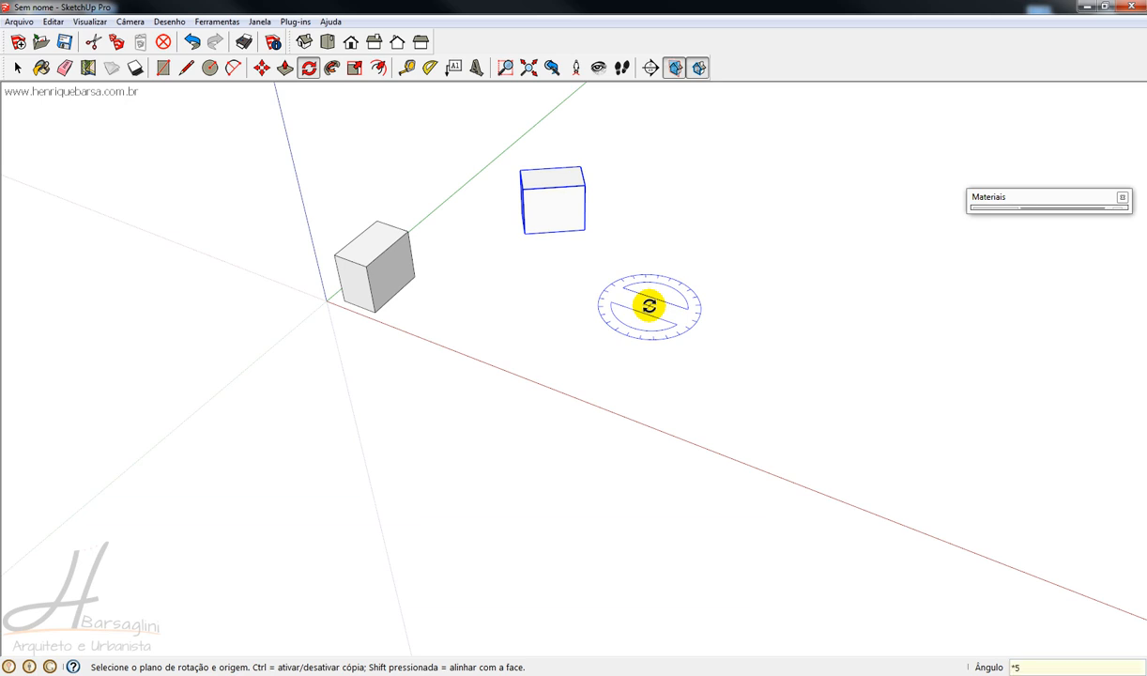
pyautogui.press('Return')
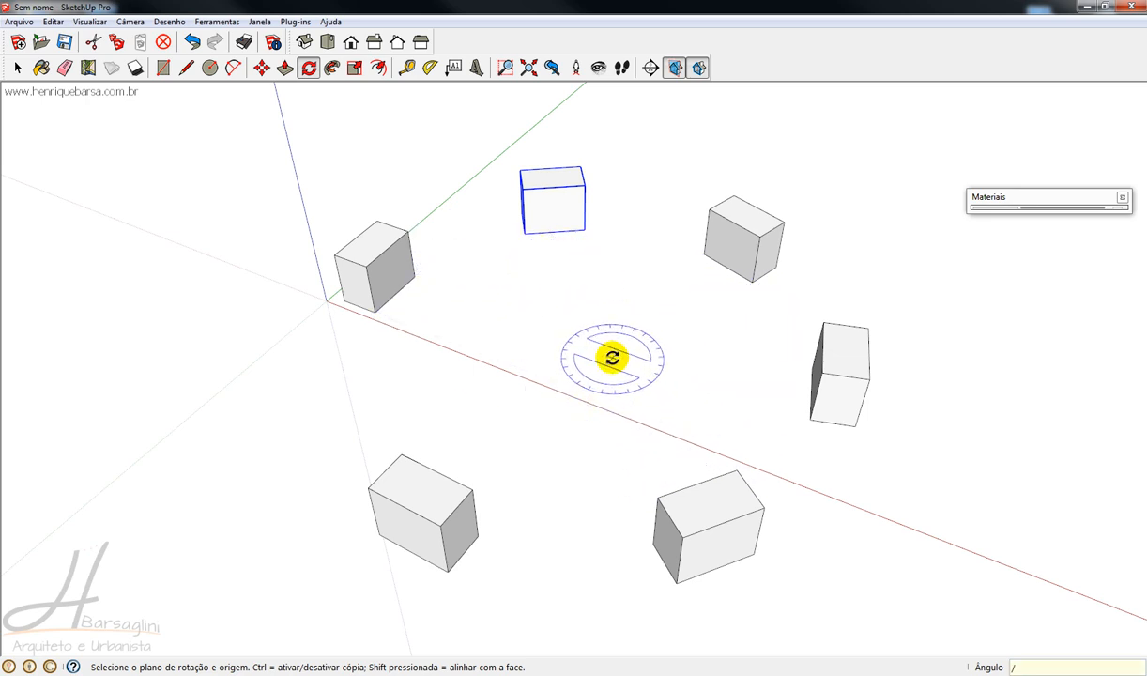
# - Vary the rotated copy array by dividing the angle by 3 and by 2, and set it back to 5 multiplied copies
pyautogui.press('Return')
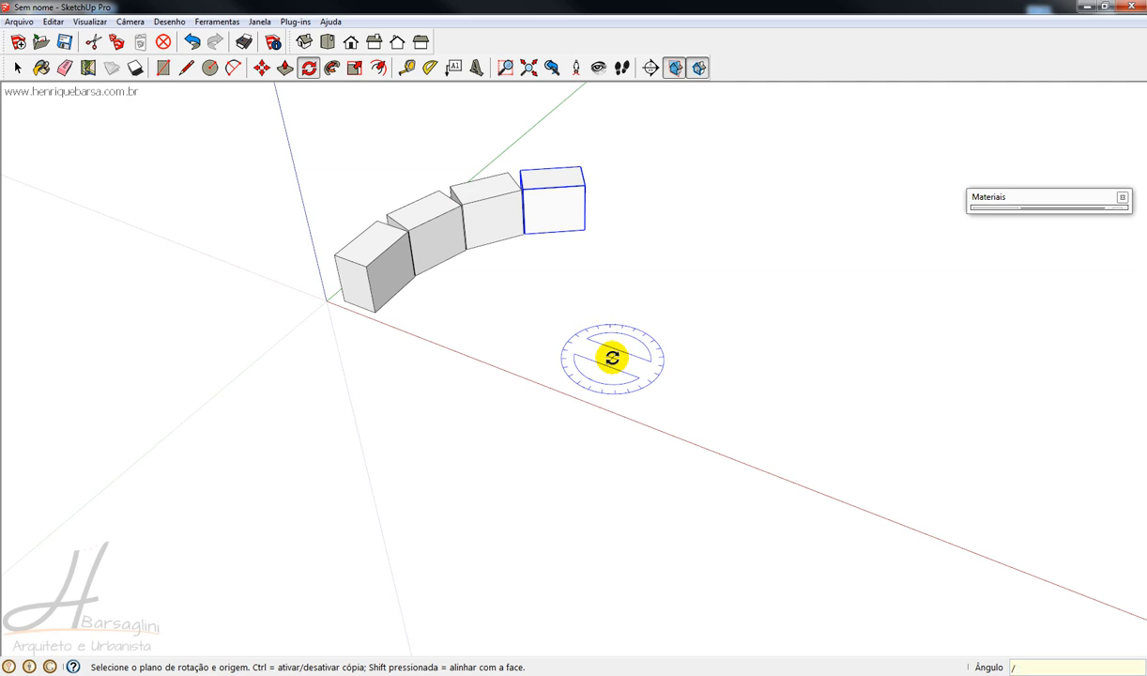
pyautogui.press('Return')
pyautogui.write('*')
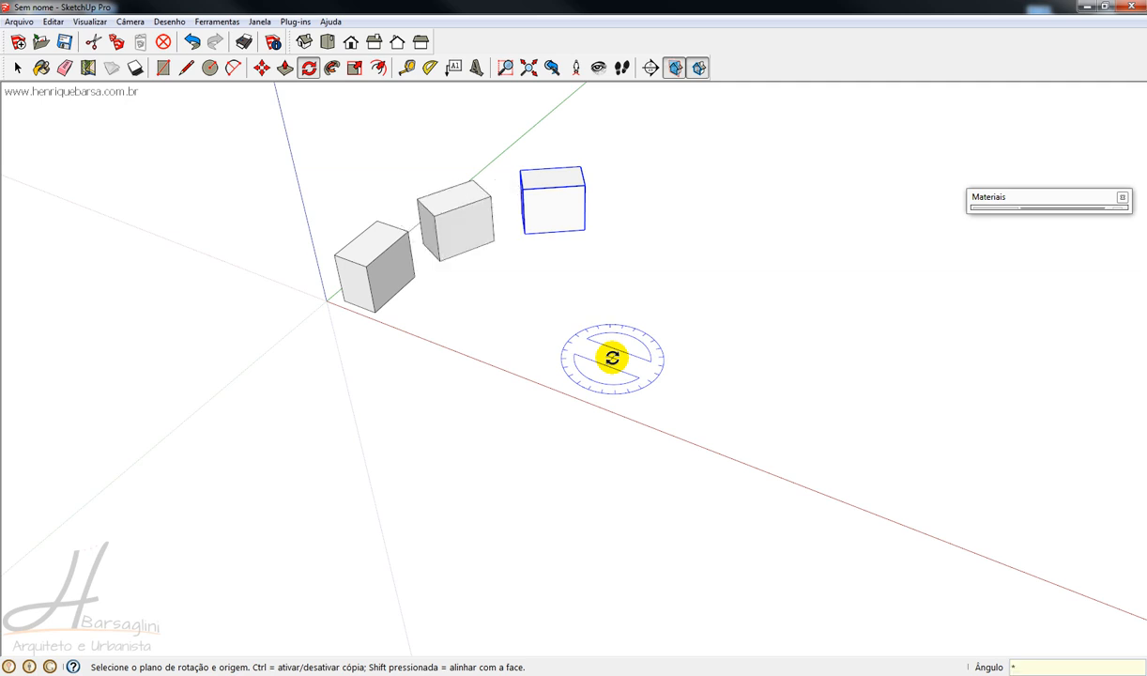
pyautogui.write('5')
pyautogui.press('Return')
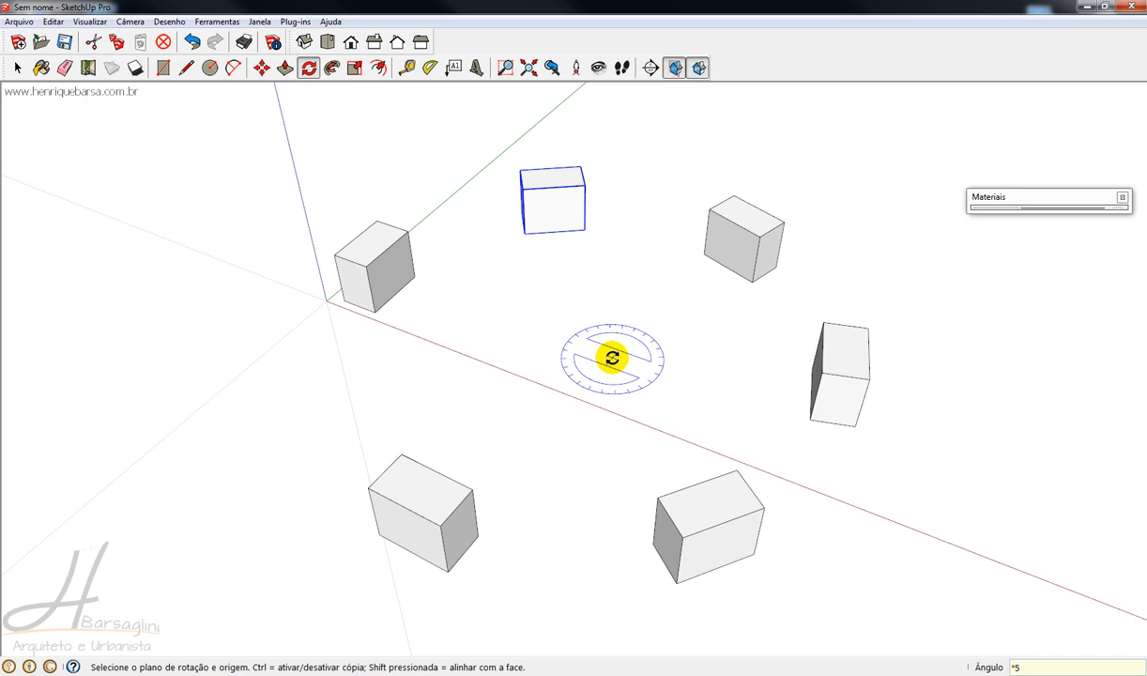
# - Delete the five rotated copies, keeping only the original box beside the origin
pyautogui.press('space')
pyautogui.moveTo(520, 333); pyautogui.dragTo(633, 335, button='middle')
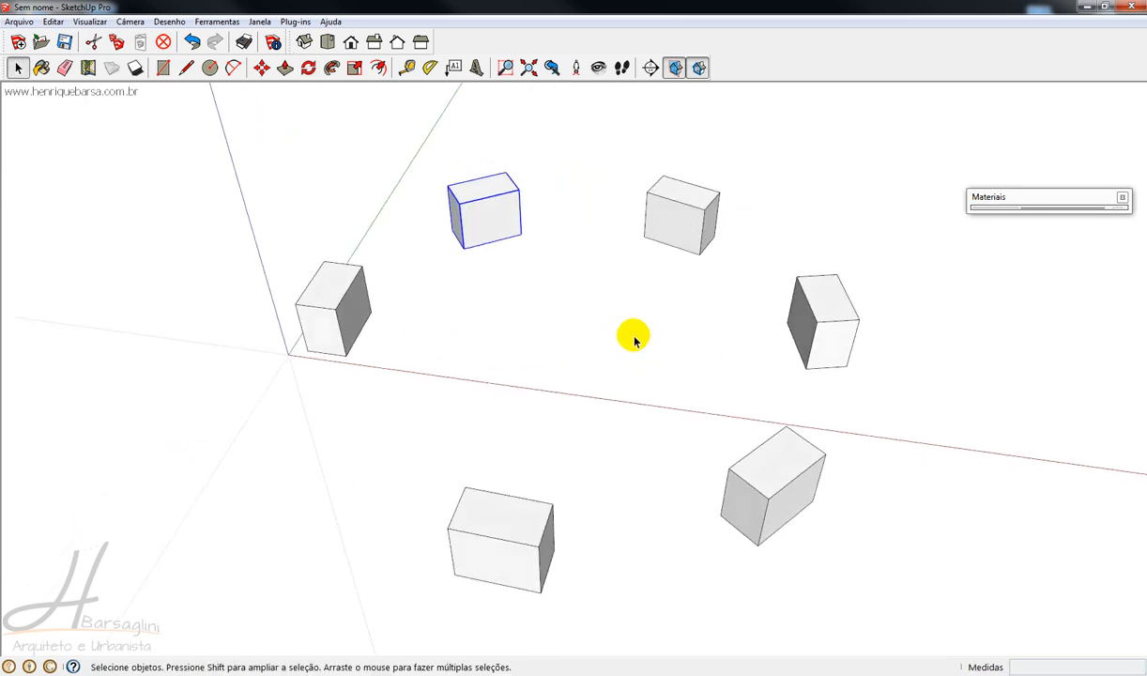
pyautogui.click(523, 411)
pyautogui.click(597, 425)
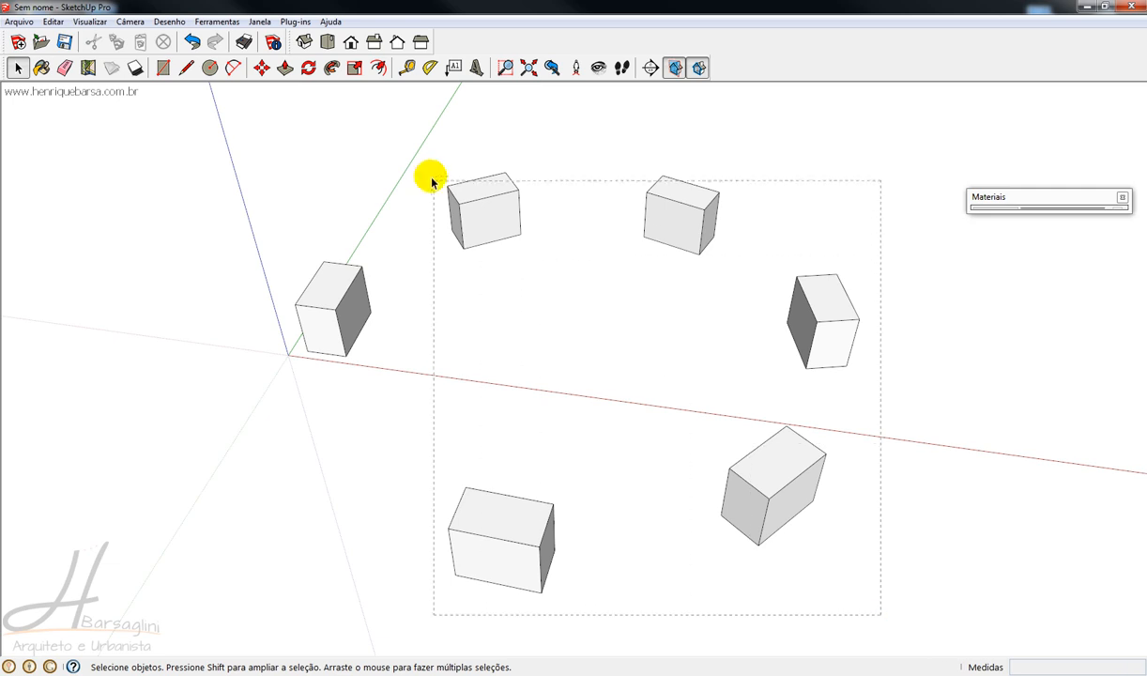
pyautogui.moveTo(430, 179); pyautogui.dragTo(431, 178)
pyautogui.press('Delete')
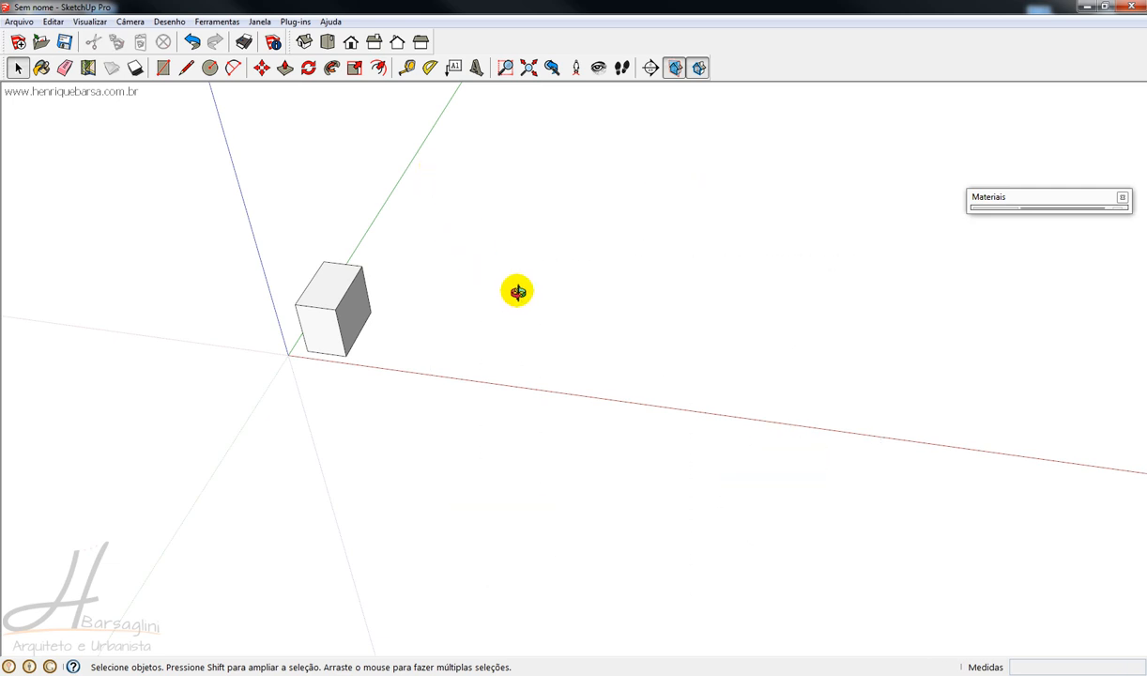
# - Try rotating the whole box in the plane of its front face using the Move tool's rotation grip, and undo the rotation
pyautogui.moveTo(518, 292); pyautogui.dragTo(418, 320, button='middle')
pyautogui.scroll(4, 363, 258)
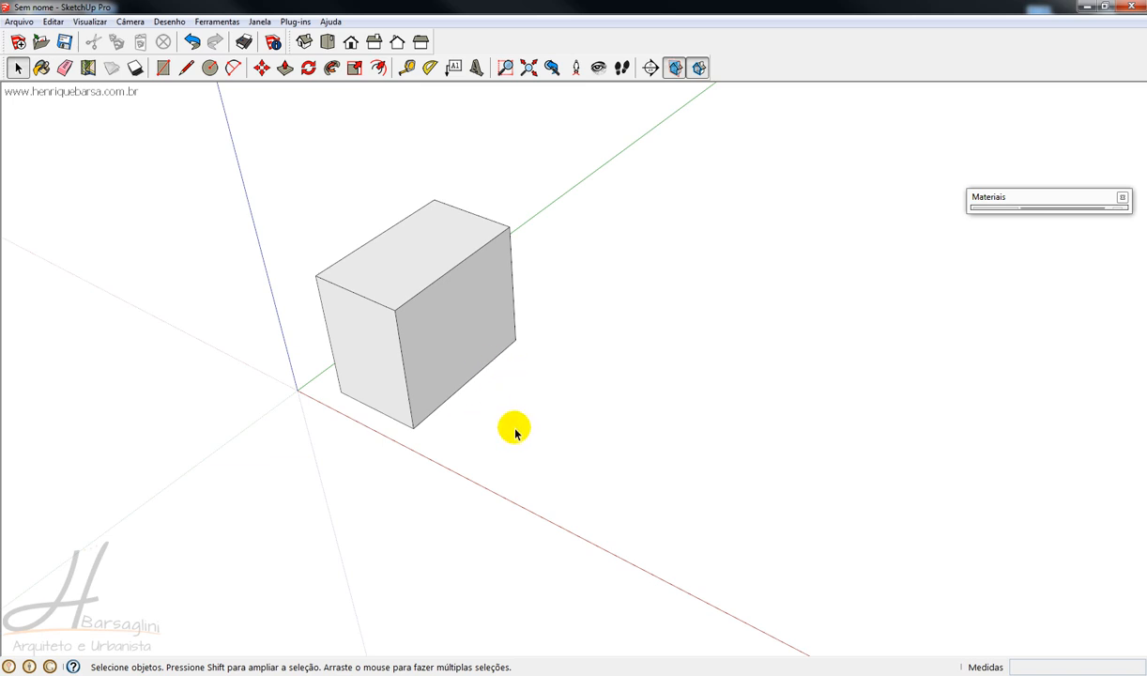
pyautogui.moveTo(464, 419); pyautogui.dragTo(583, 430, button='middle')
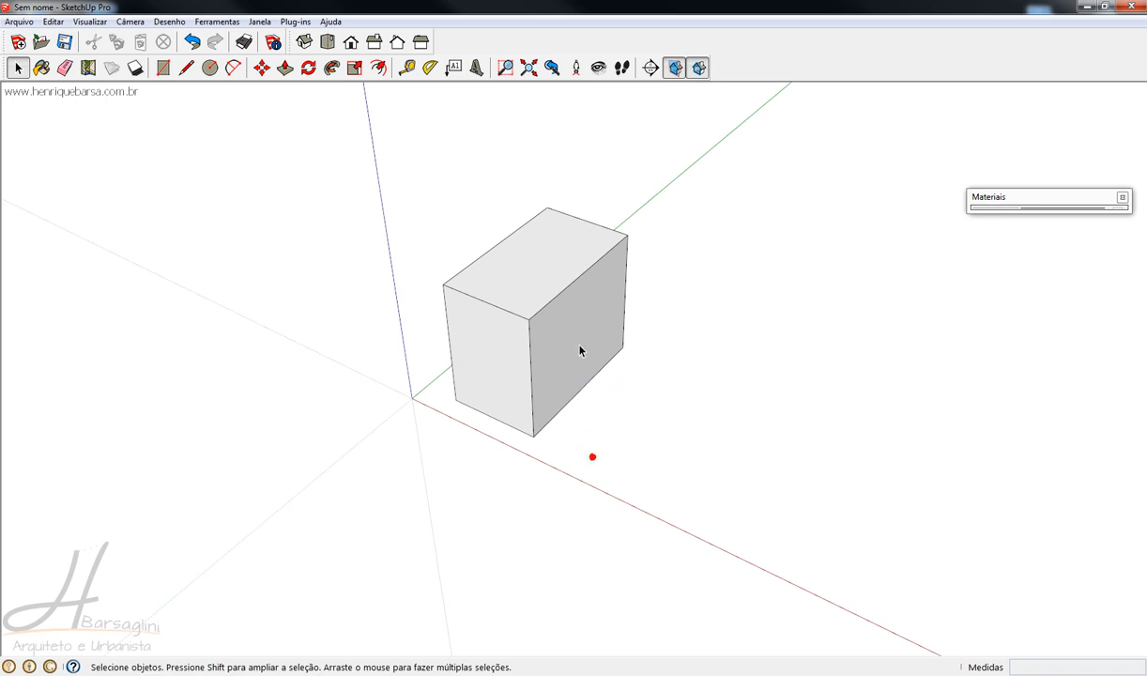
pyautogui.tripleClick(541, 272)
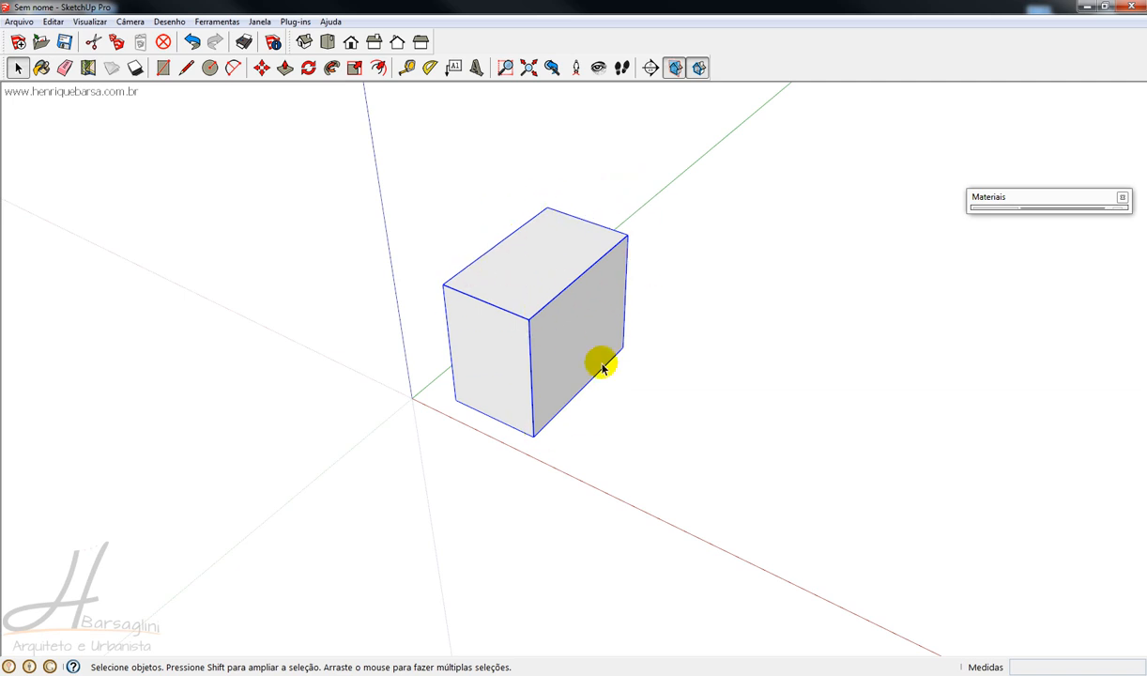
pyautogui.moveTo(563, 428); pyautogui.dragTo(513, 315, button='middle')
pyautogui.scroll(3, 598, 310)
pyautogui.scroll(-2, 606, 312)
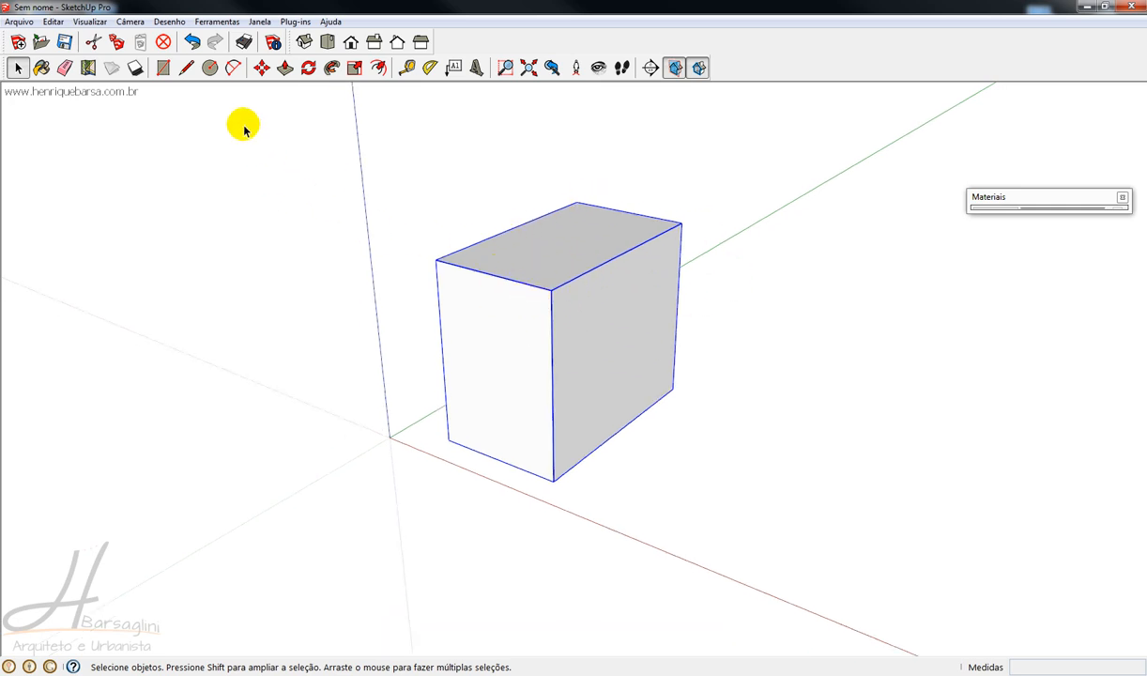
pyautogui.click(261, 69)
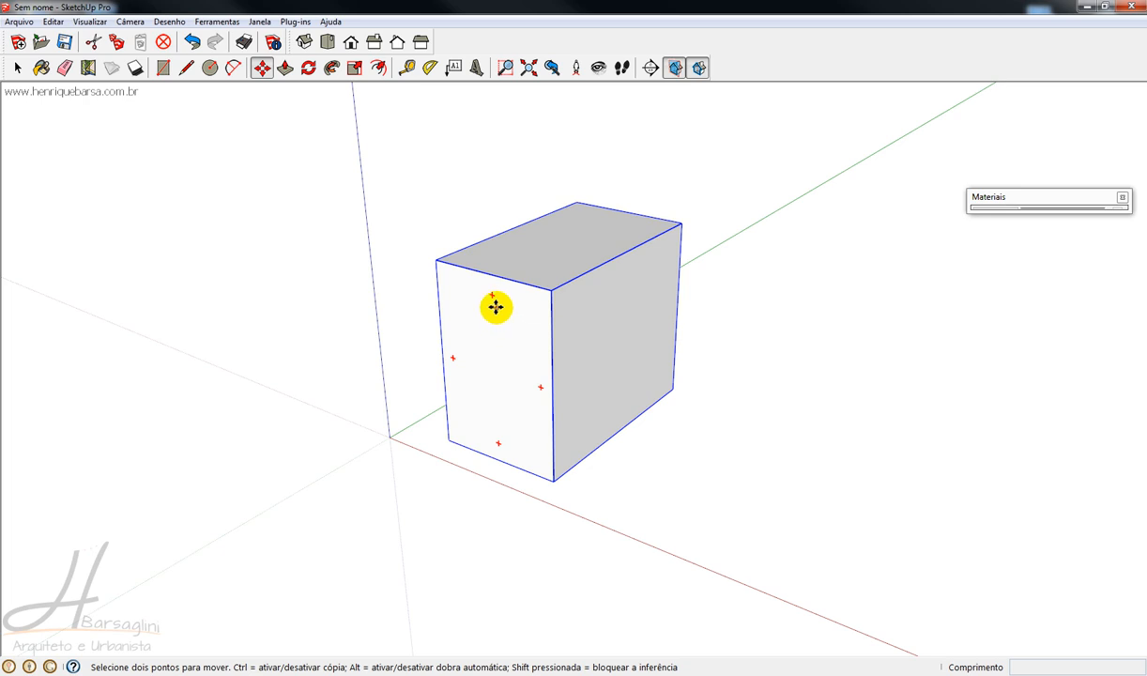
pyautogui.press('q')
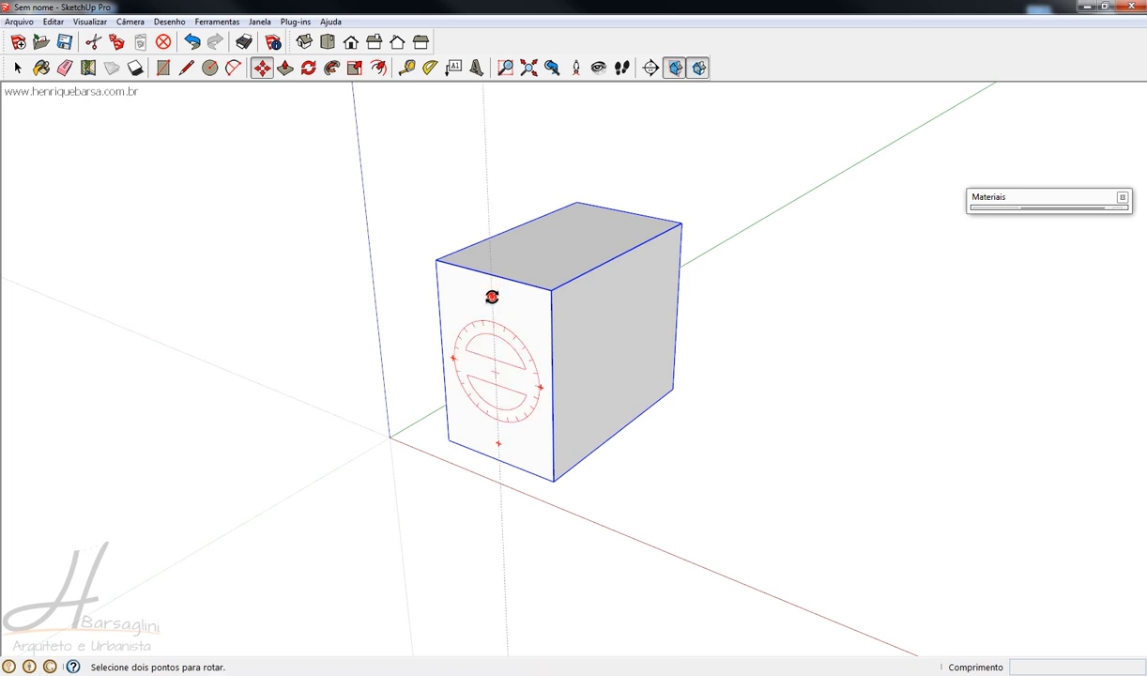
pyautogui.click(492, 296)
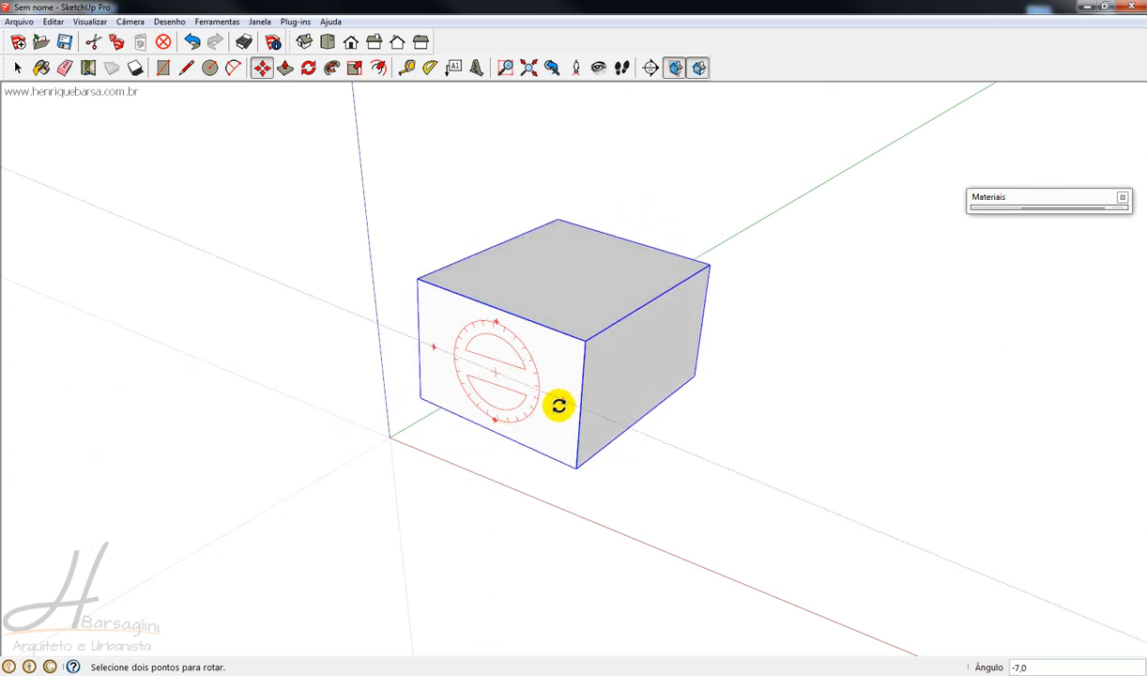
pyautogui.click(462, 360)
pyautogui.press('m')
pyautogui.hotkey('ctrl', 'z')
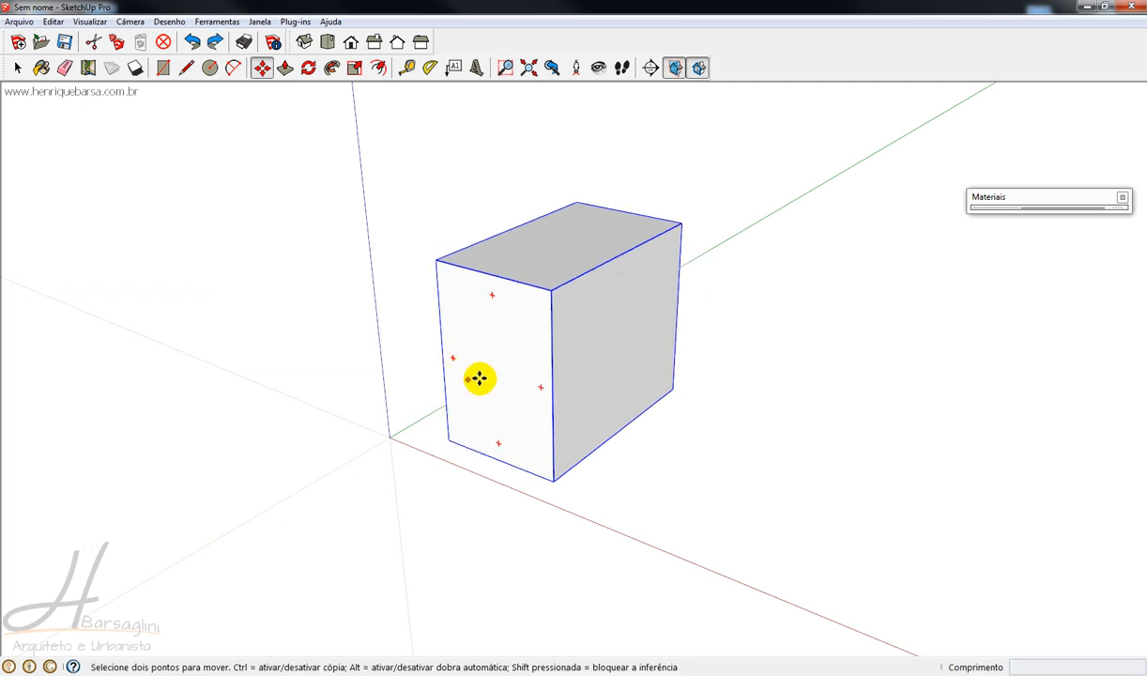
# - Try rotating the box in the plane of its long side face with the Move tool's rotation grip
pyautogui.press('q')
pyautogui.click(620, 346)
pyautogui.click(622, 277)
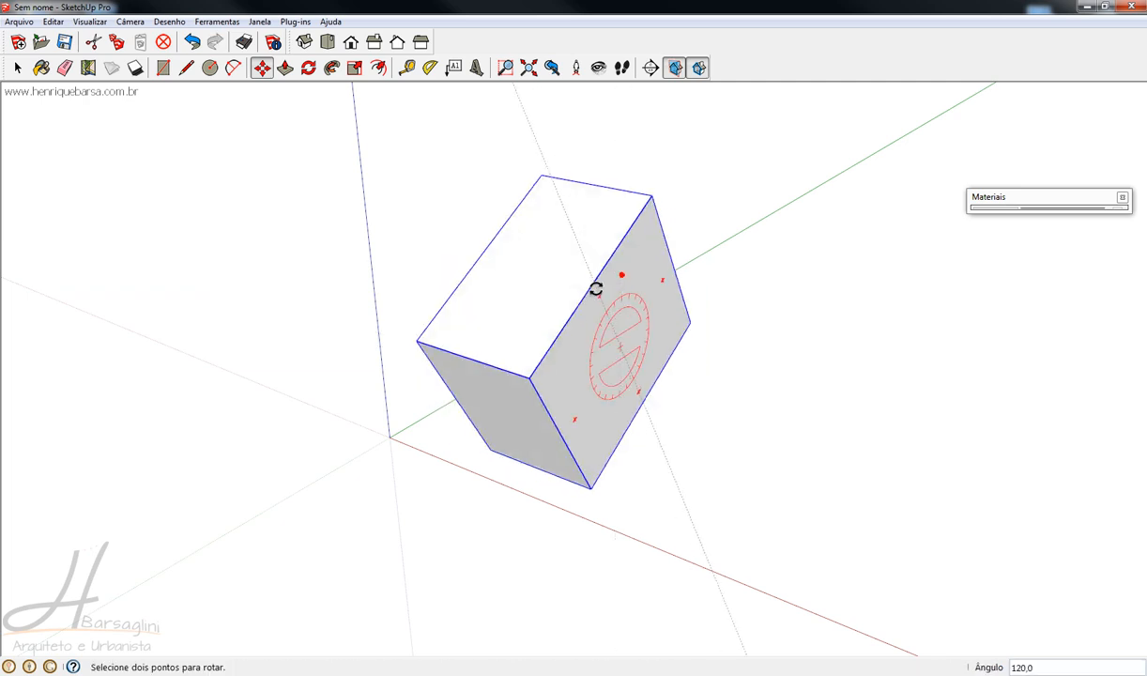
pyautogui.press('m')
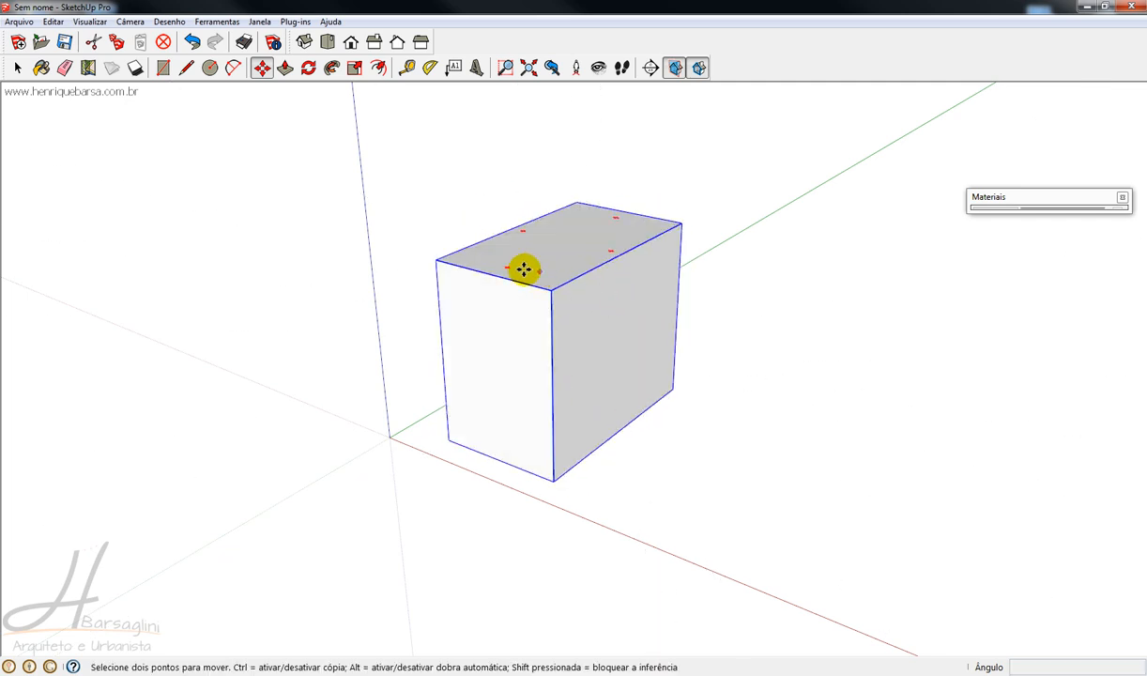
# - Try rotating the box in the plane of its top face, using the Move tool's rotation grip nearest the front edge
pyautogui.press('q')
pyautogui.click(515, 267)
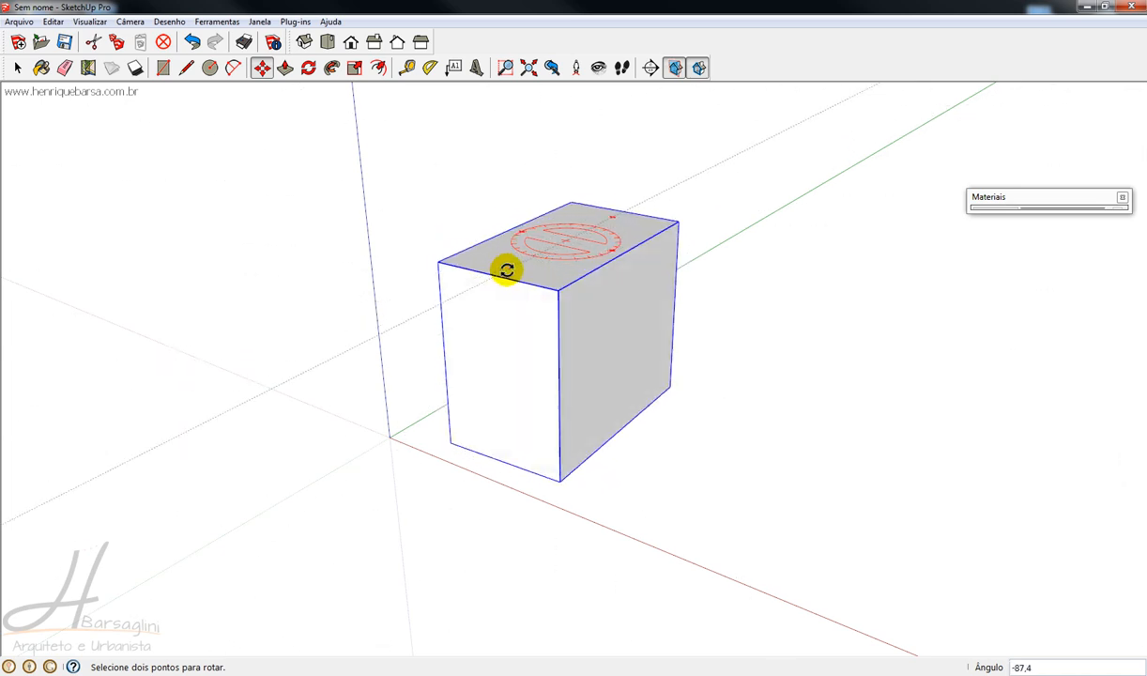
pyautogui.press('m')
# - Try the Move tool rotation again on the long side face, using the grip near its upper edge
pyautogui.press('q')
pyautogui.click(615, 351)
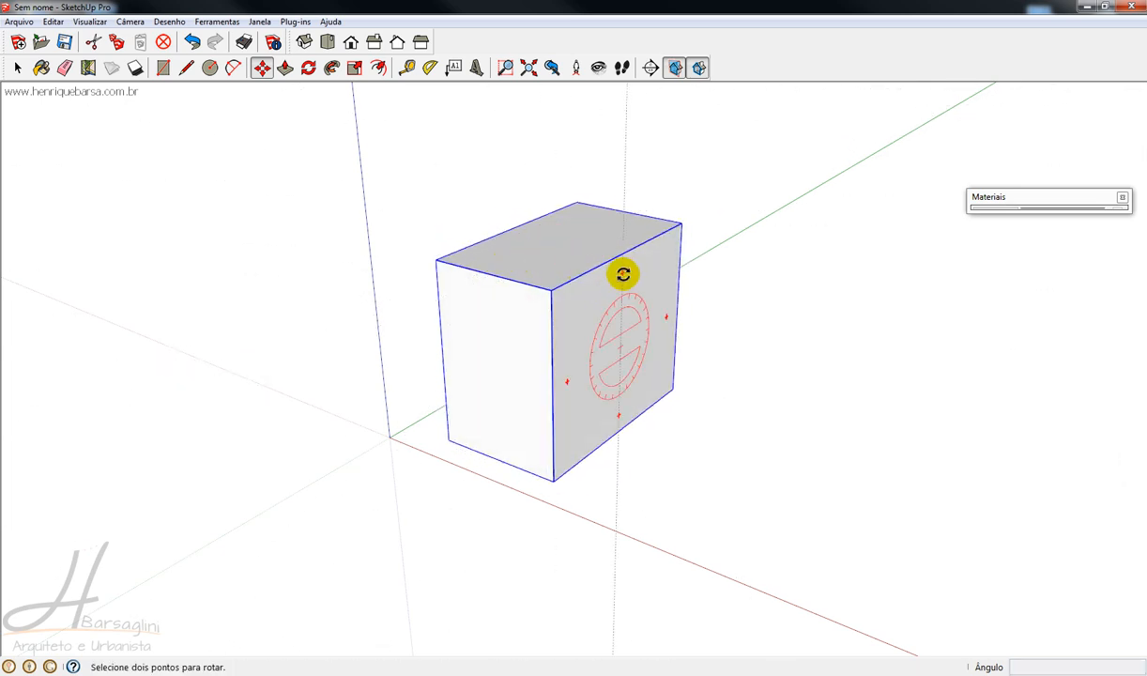
pyautogui.click(621, 273)
pyautogui.press('m')
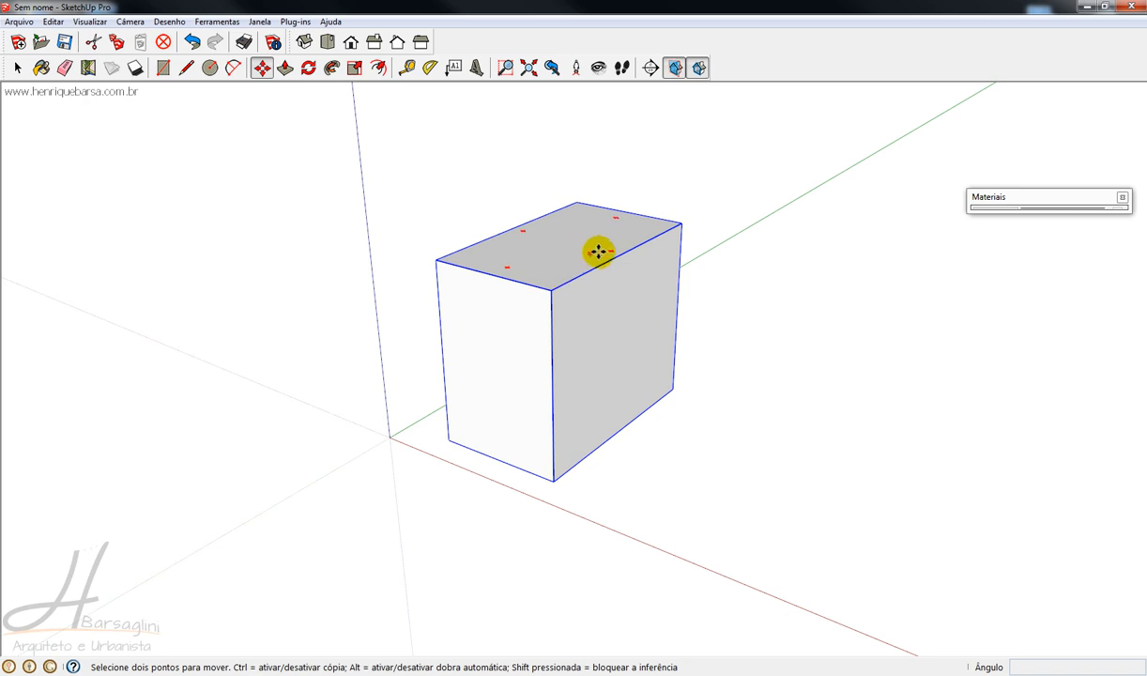
# - Try the Move tool rotation again on the top face, using the grip near the long side edge, and deselect the box
pyautogui.press('q')
pyautogui.click(564, 240)
pyautogui.click(612, 253)
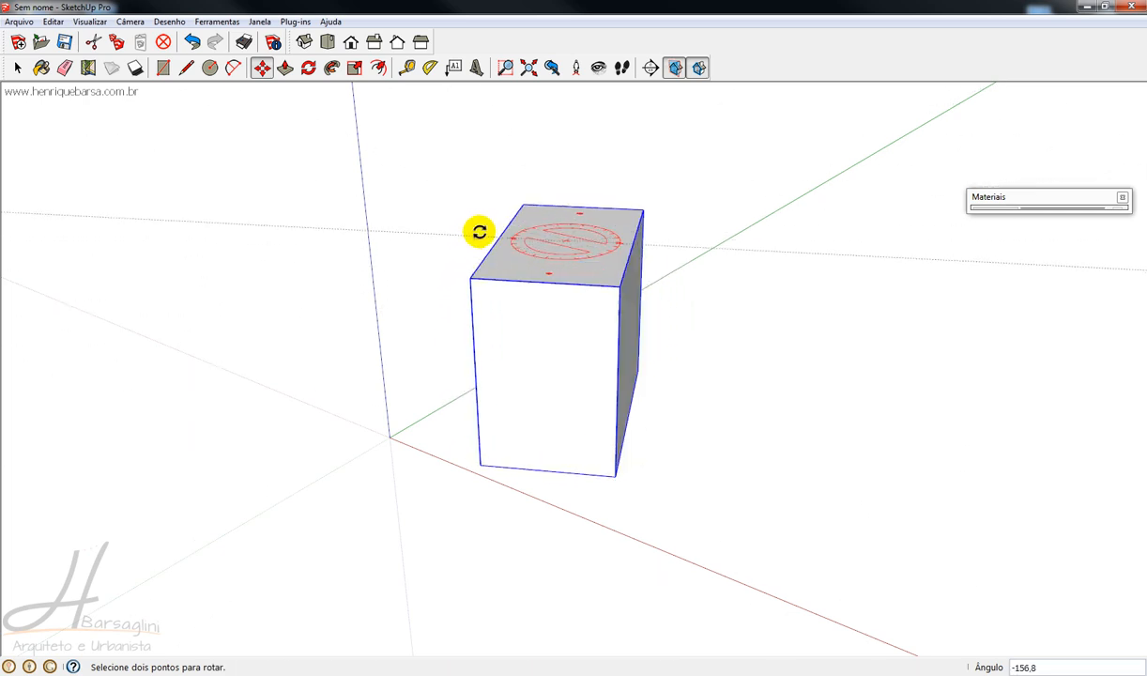
pyautogui.press('space')
pyautogui.click(733, 407)
# - Try scaling the whole box uniformly by a factor of 2 from its far top corner grip, and undo the scaling
pyautogui.scroll(-2, 602, 326)
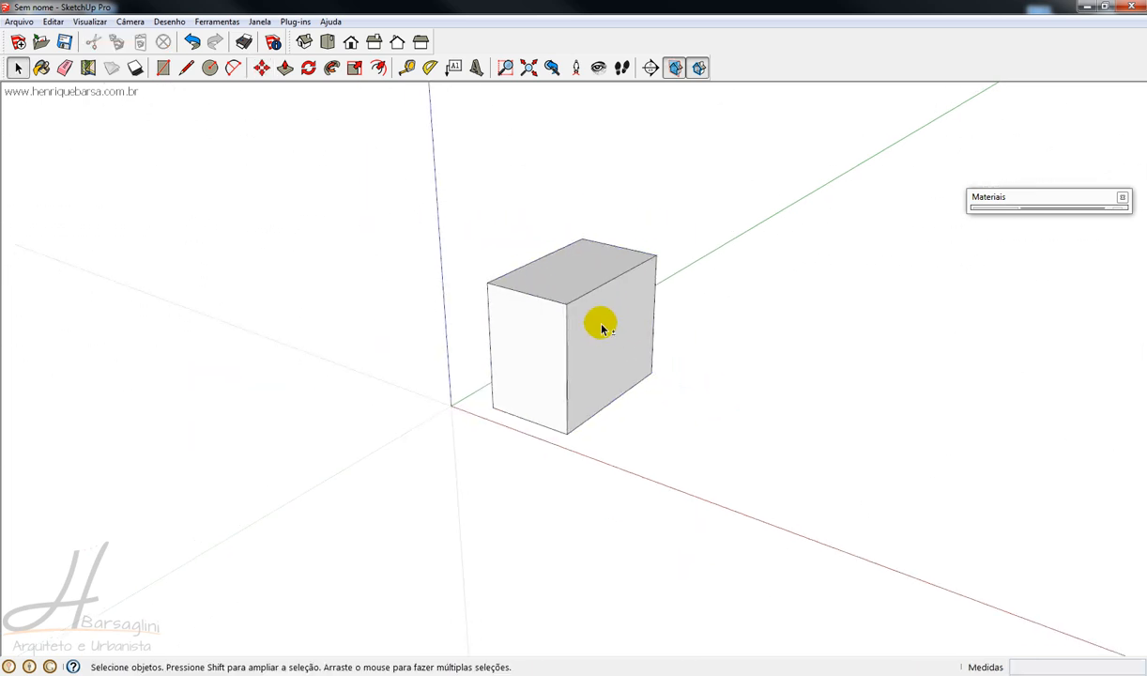
pyautogui.keyDown('shift'); pyautogui.moveTo(601, 326); pyautogui.dragTo(403, 338, button='middle'); pyautogui.keyUp('shift')
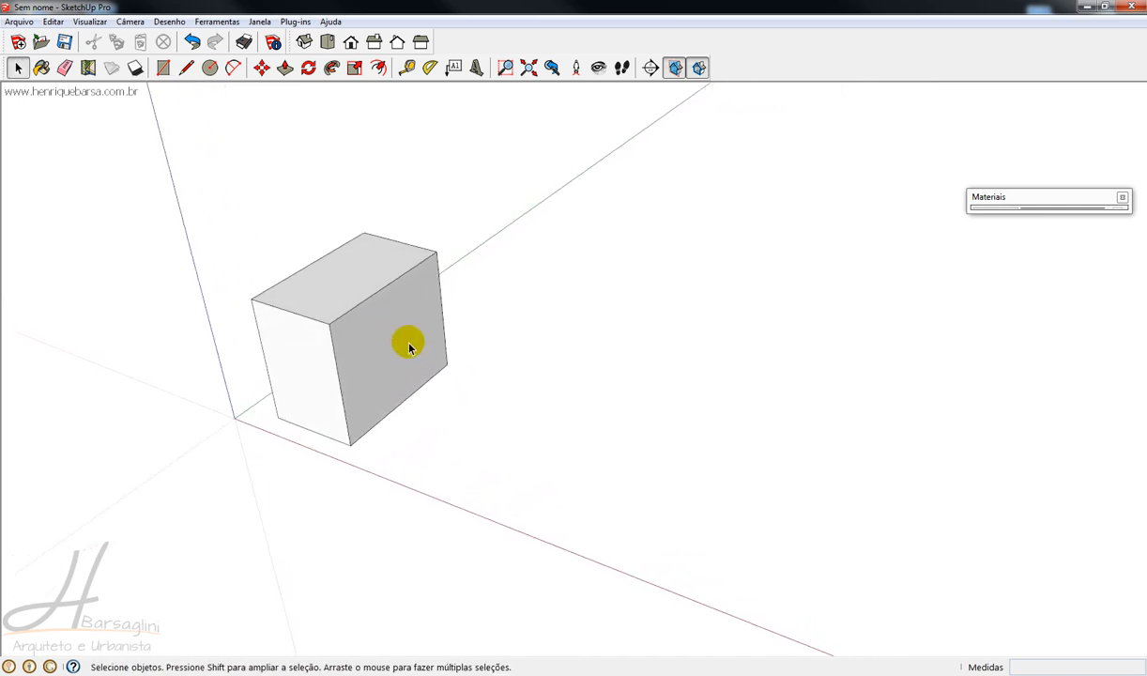
pyautogui.scroll(2, 406, 342)
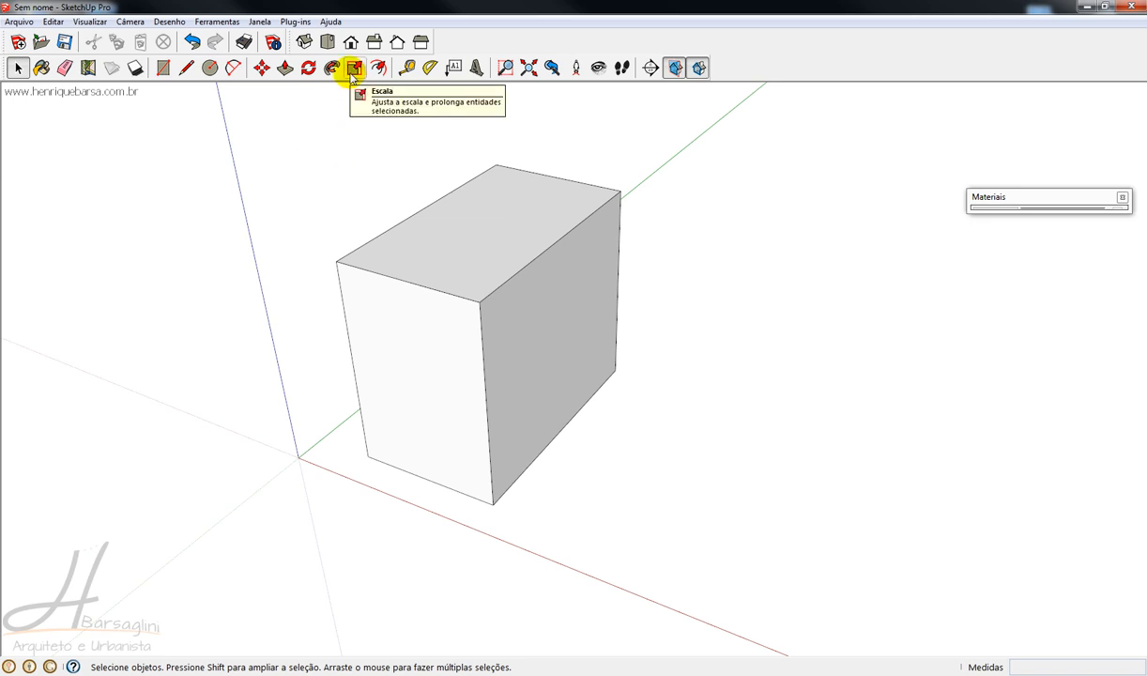
pyautogui.moveTo(490, 221); pyautogui.dragTo(474, 225, button='middle')
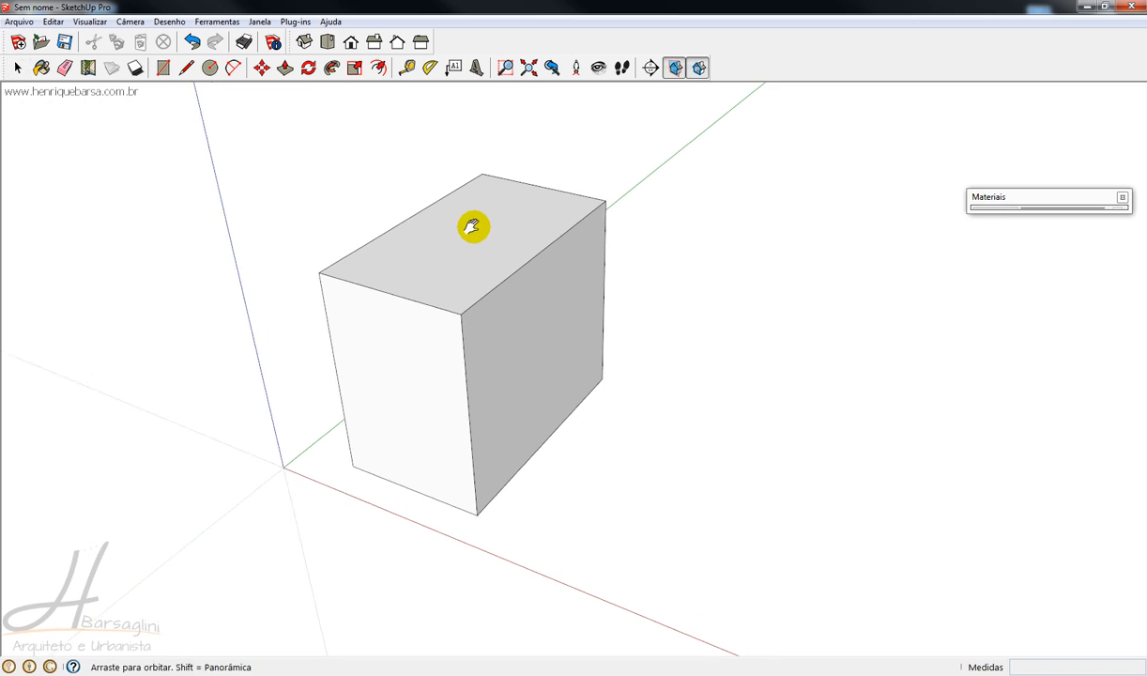
pyautogui.tripleClick(457, 232)
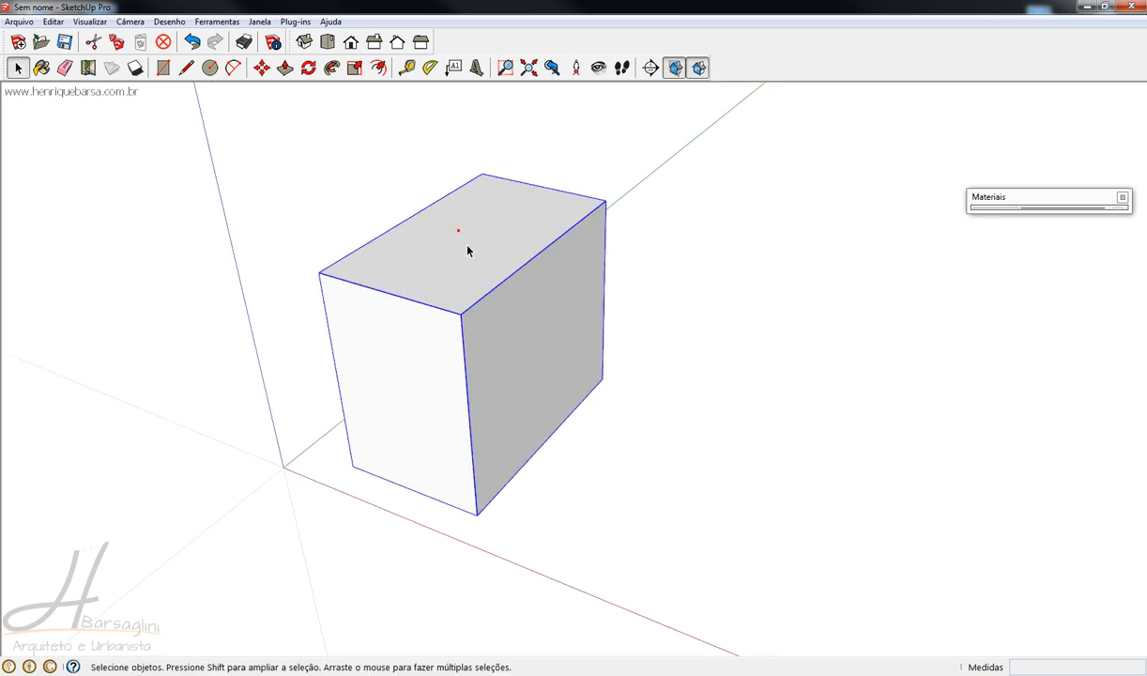
pyautogui.click(352, 71)
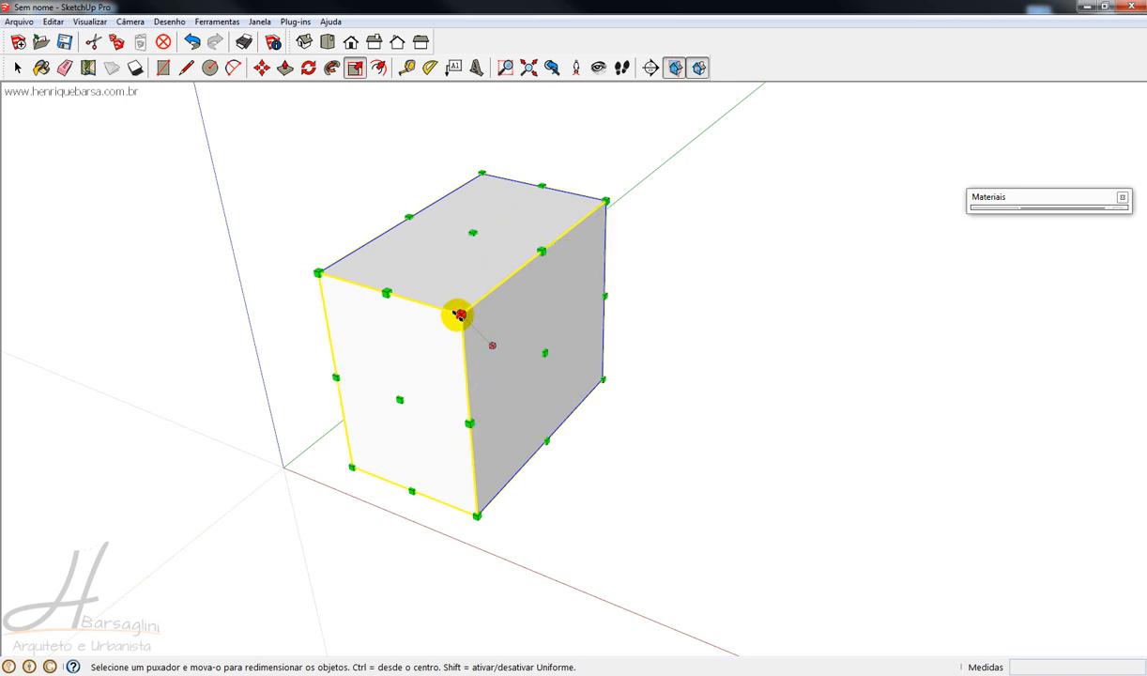
pyautogui.scroll(-1, 405, 312)
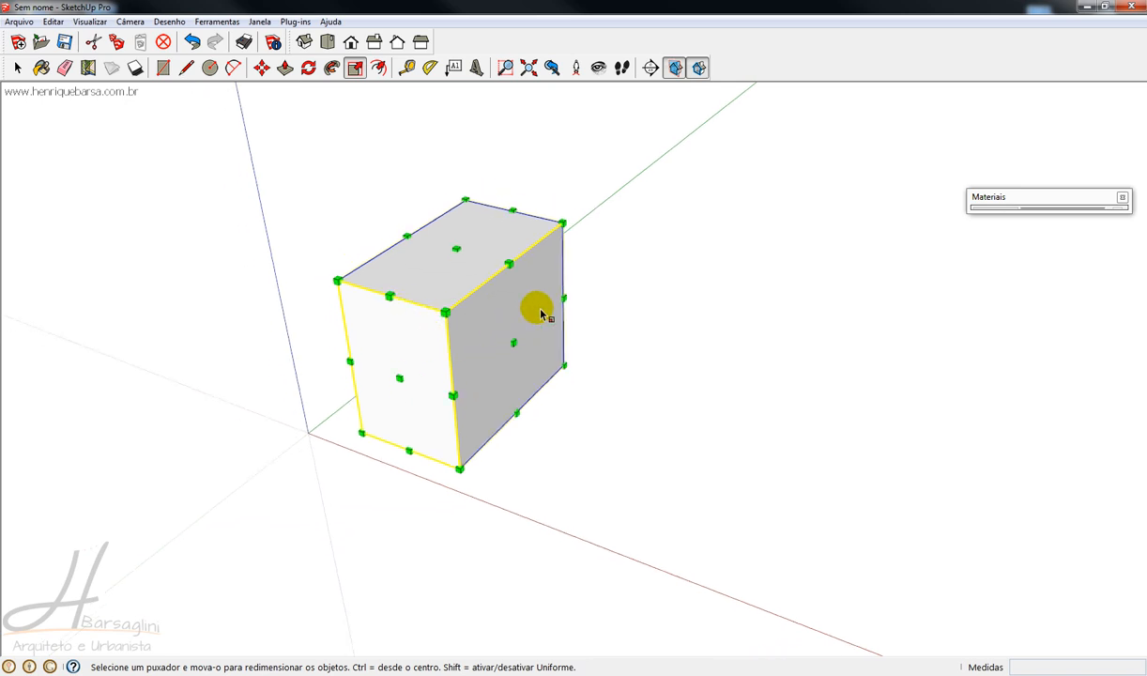
pyautogui.scroll(-1, 486, 331)
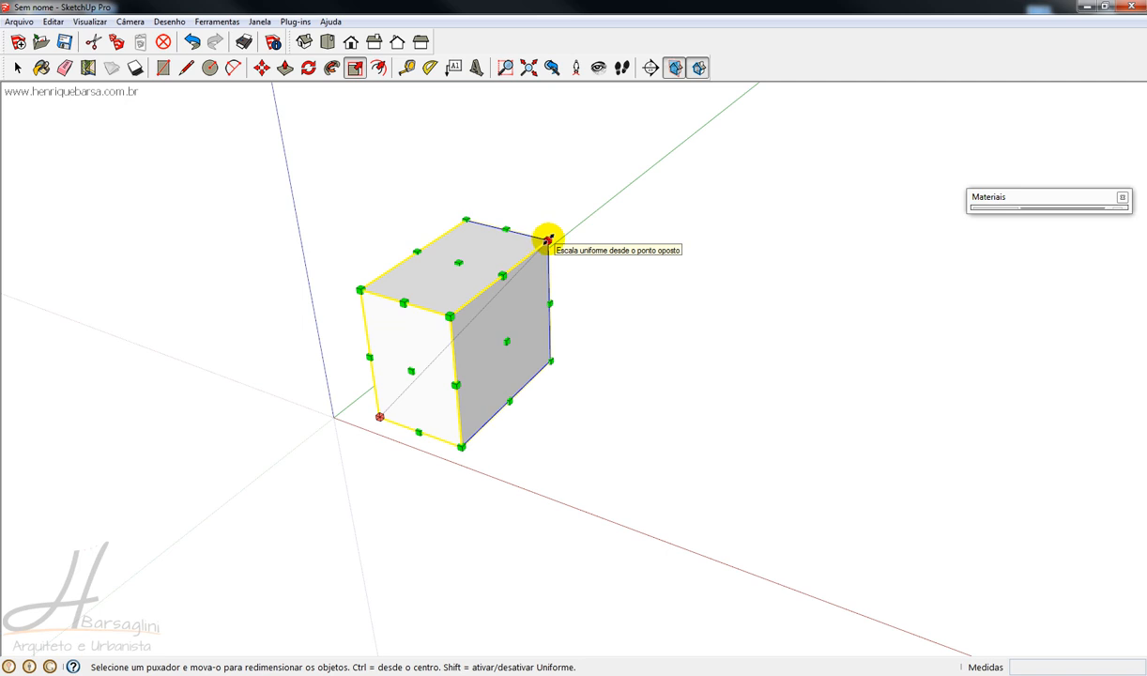
pyautogui.moveTo(547, 240); pyautogui.dragTo(589, 292)
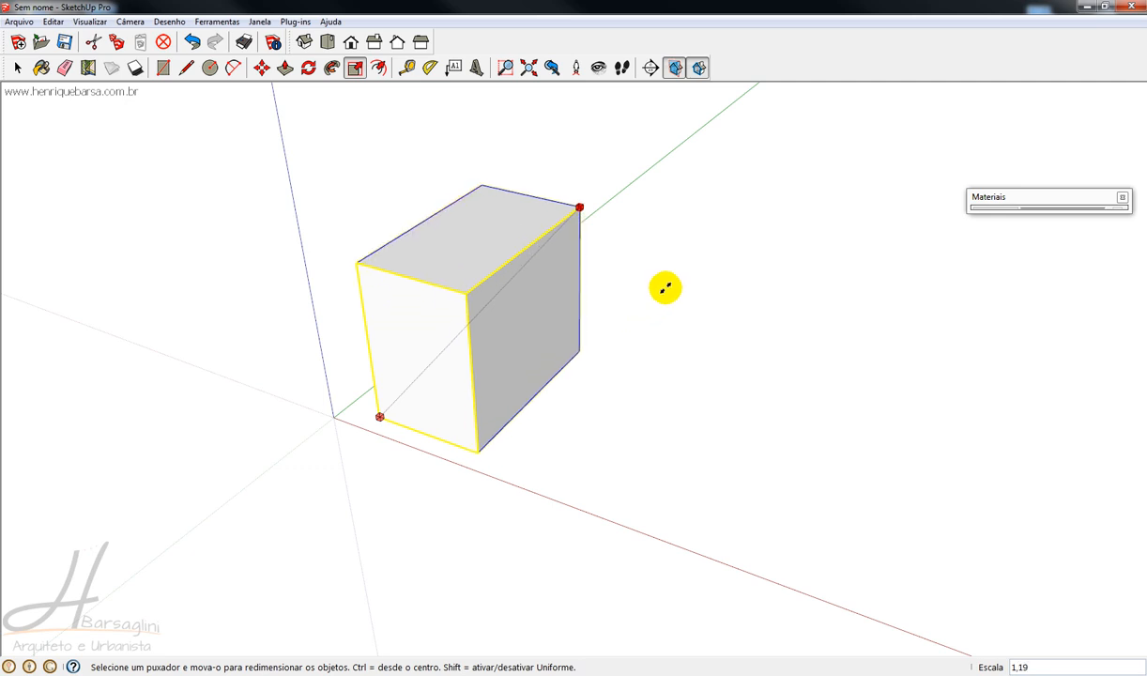
pyautogui.press('Return')
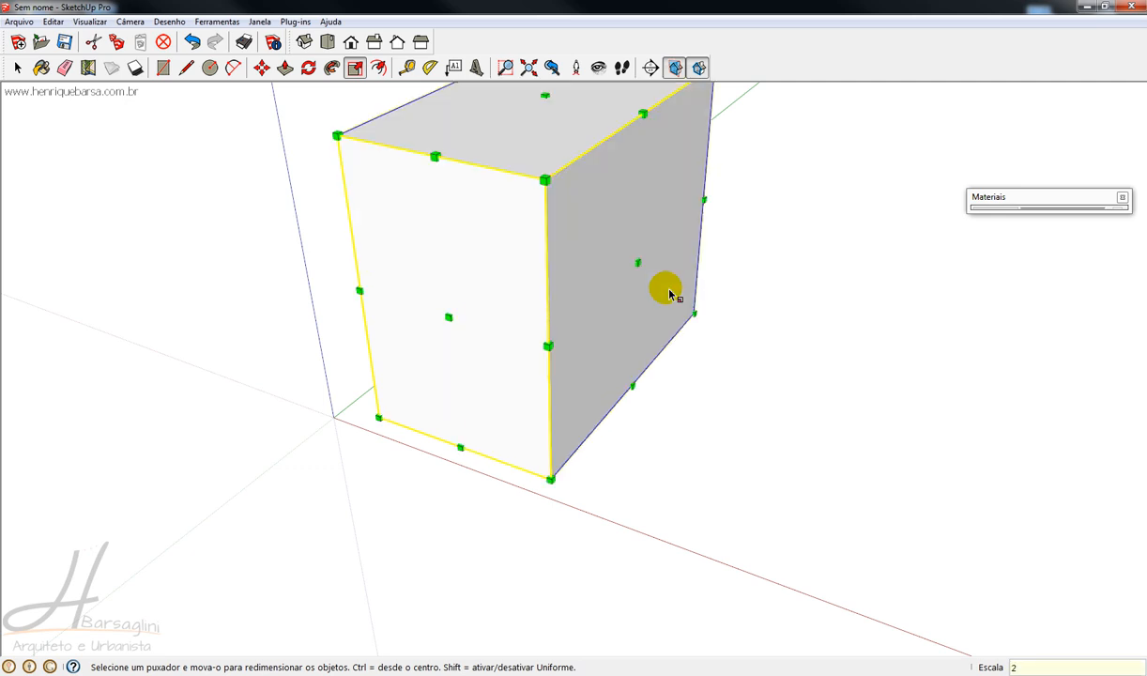
pyautogui.scroll(-2, 668, 294)
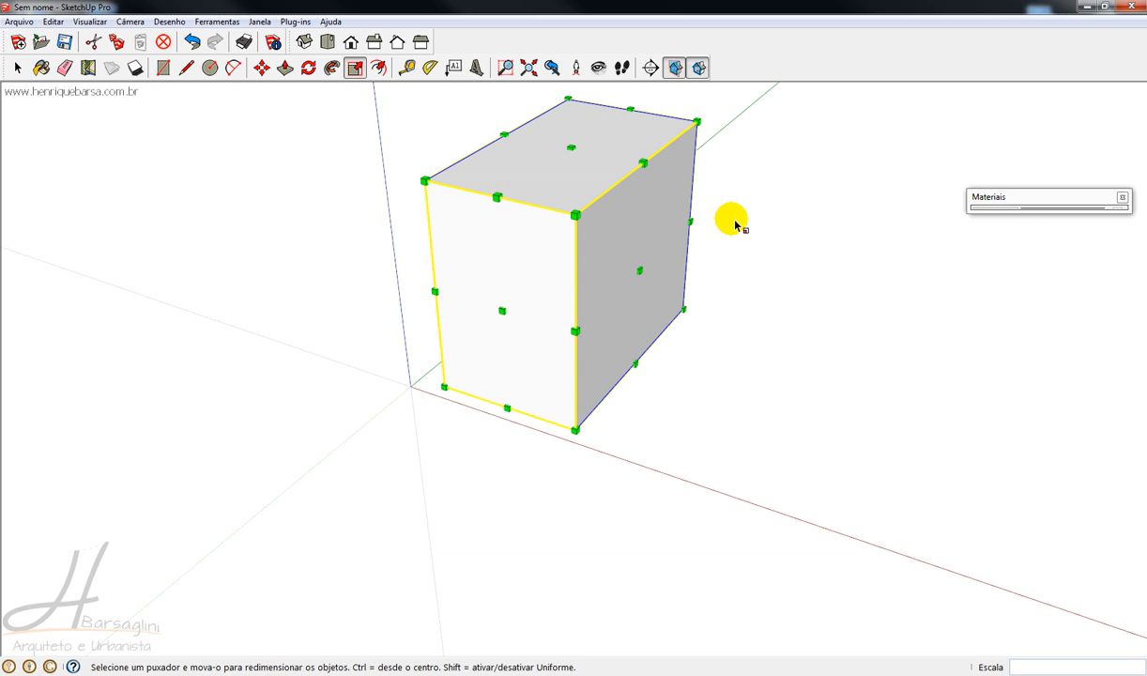
pyautogui.hotkey('ctrl', 'z')
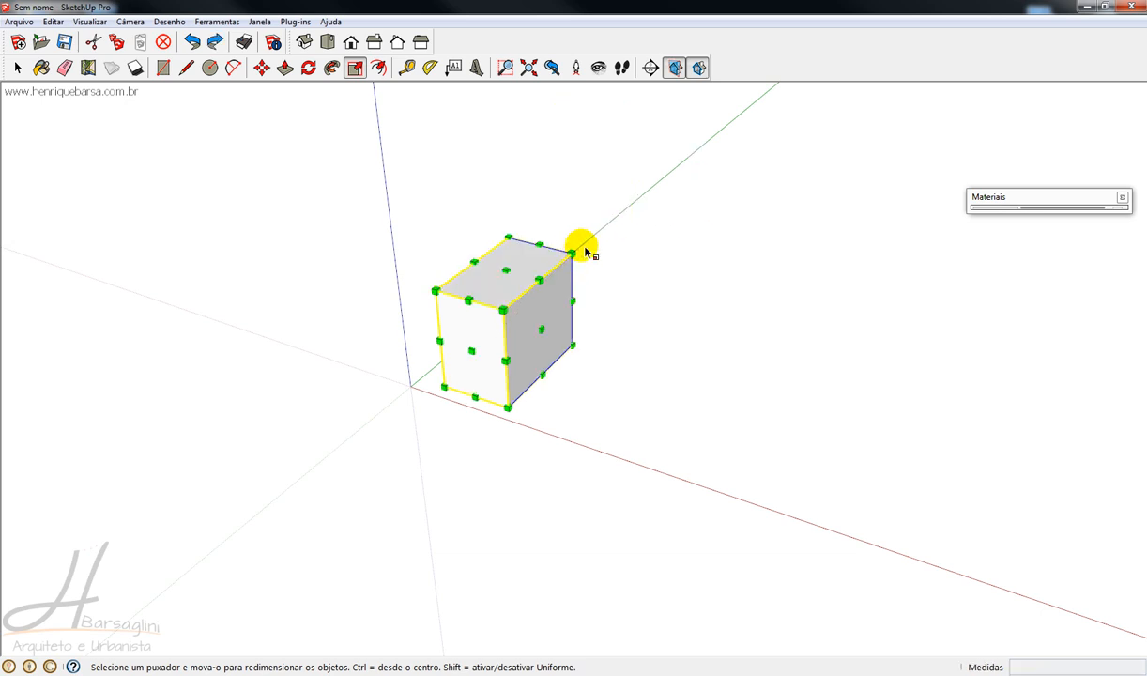
# - Try scaling the box along the red and blue axes, using the grip midway along its long top edge
pyautogui.scroll(2, 575, 298)
pyautogui.scroll(1, 530, 313)
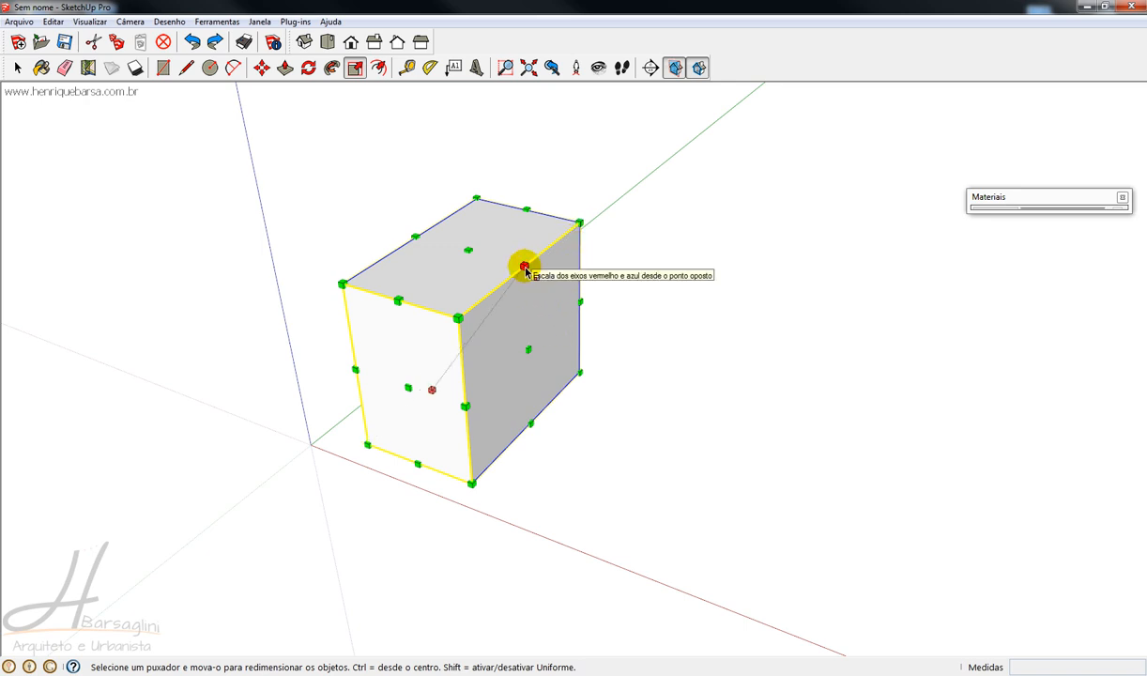
pyautogui.moveTo(526, 269)
pyautogui.mouseDown()
pyautogui.moveTo(615, 243)
pyautogui.moveTo(721, 191)
pyautogui.moveTo(486, 328)
pyautogui.moveTo(586, 292)
pyautogui.moveTo(742, 202)
pyautogui.moveTo(709, 241)
pyautogui.moveTo(504, 374)
pyautogui.moveTo(706, 257)
pyautogui.moveTo(682, 284)
pyautogui.moveTo(562, 325)
pyautogui.moveTo(648, 253)
pyautogui.moveTo(527, 283)
pyautogui.mouseUp()
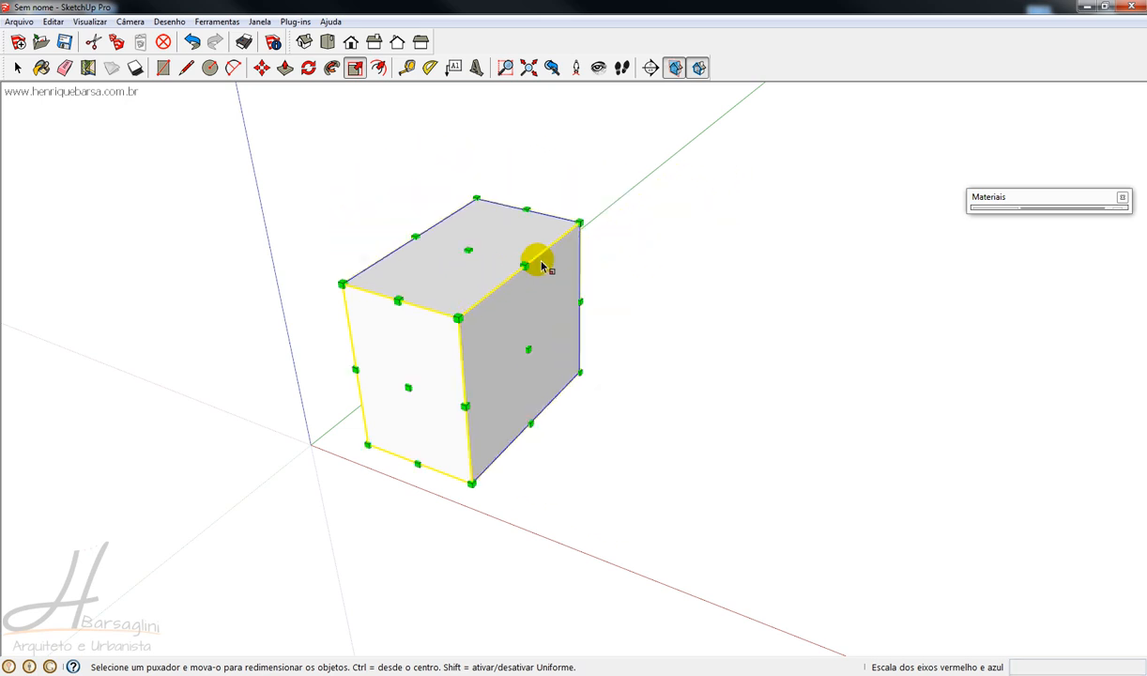
pyautogui.moveTo(532, 323); pyautogui.dragTo(481, 373, button='middle')
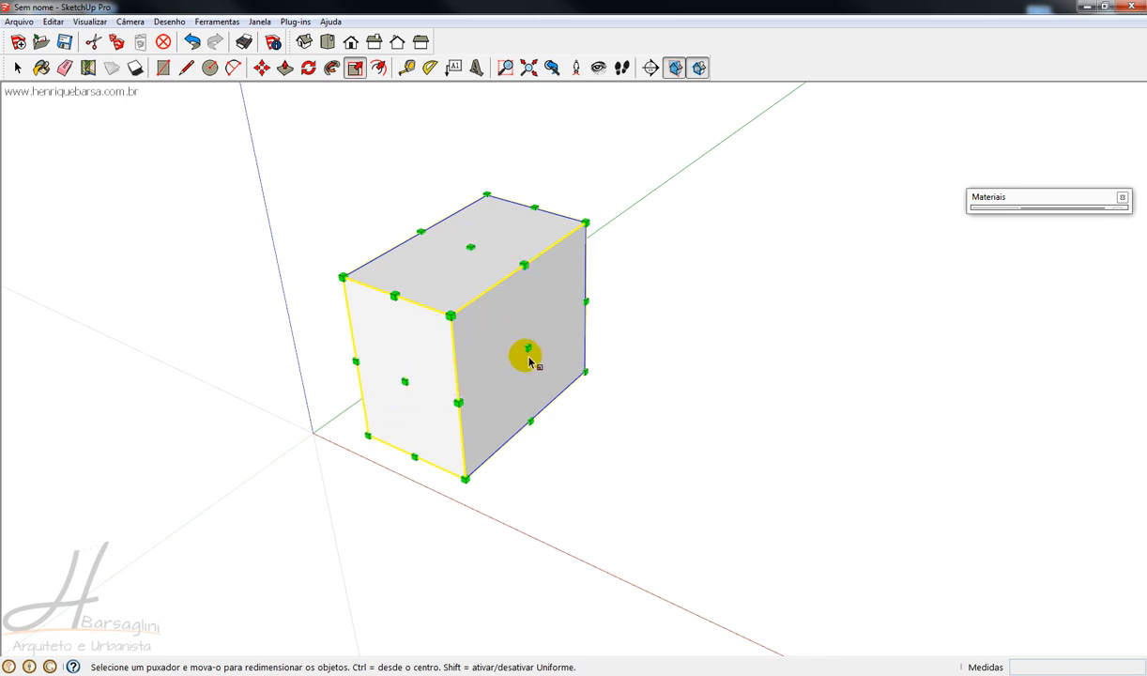
# - Try scaling the box along the red axis with the grip centred on its long side face, and deselect the box
pyautogui.moveTo(530, 362)
pyautogui.mouseDown(button='middle')
pyautogui.moveTo(492, 361)
pyautogui.moveTo(519, 369)
pyautogui.mouseUp(button='middle')
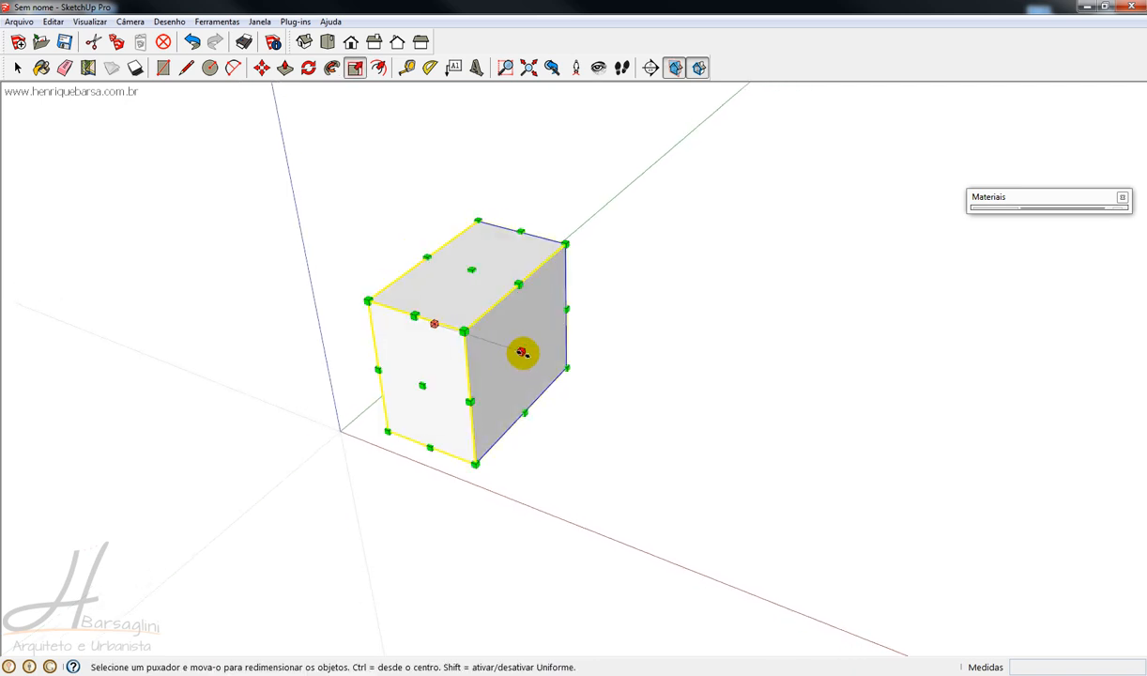
pyautogui.moveTo(523, 352); pyautogui.dragTo(637, 407)
pyautogui.press('space')
pyautogui.keyDown('shift'); pyautogui.moveTo(603, 402); pyautogui.dragTo(470, 407, button='middle'); pyautogui.keyUp('shift')
pyautogui.click(469, 406)
pyautogui.scroll(-2, 397, 373)
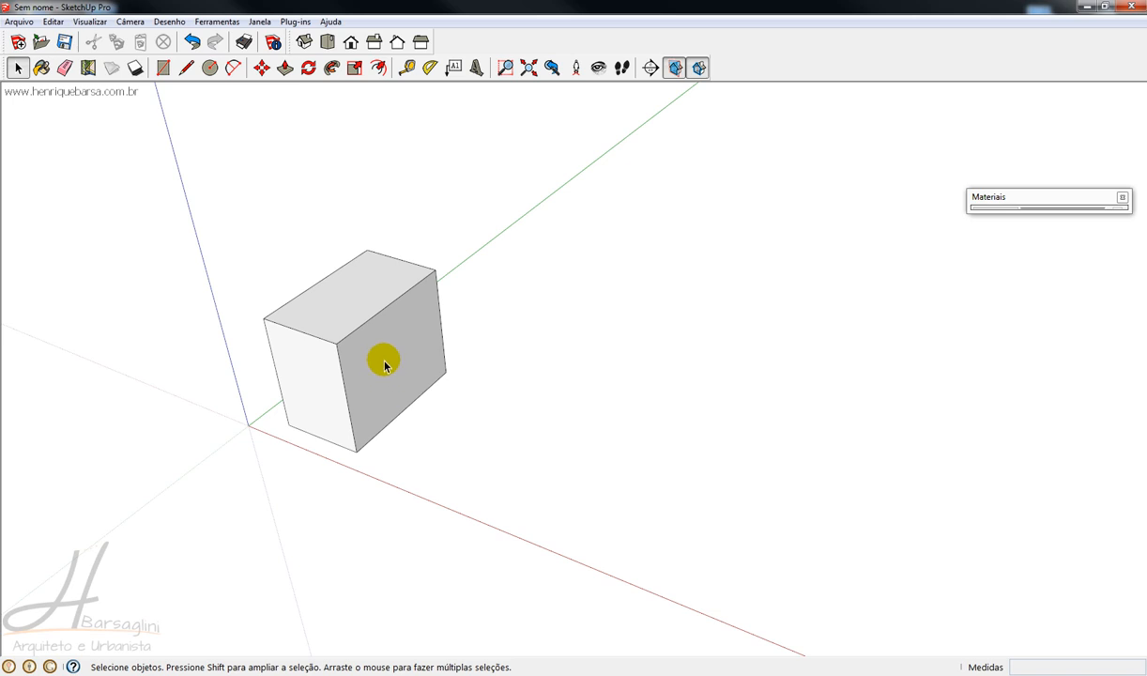
# - Draw a rectangle of about 2.84 by 1.43 m on the ground beside the box
pyautogui.press('r')
pyautogui.click(480, 301)
pyautogui.click(969, 310)
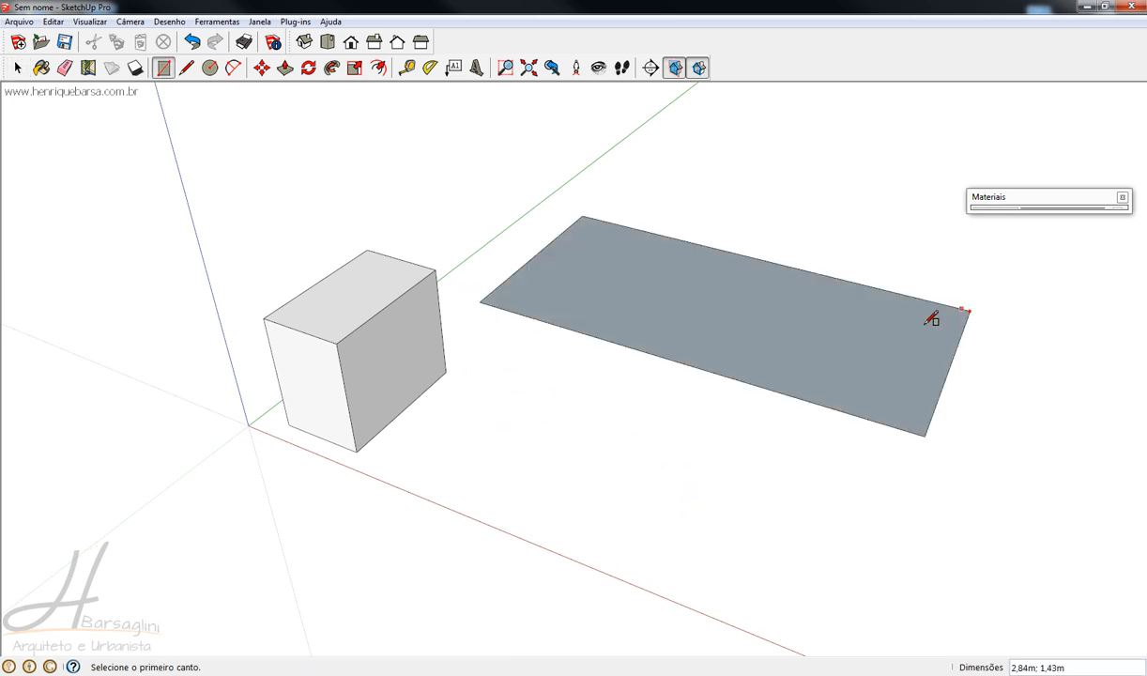
pyautogui.press('space')
# - Stretch the box along the red axis with the Scale tool, aligning both of its ends with the rectangle's ends
pyautogui.moveTo(523, 431); pyautogui.dragTo(410, 353, button='middle')
pyautogui.click(413, 353)
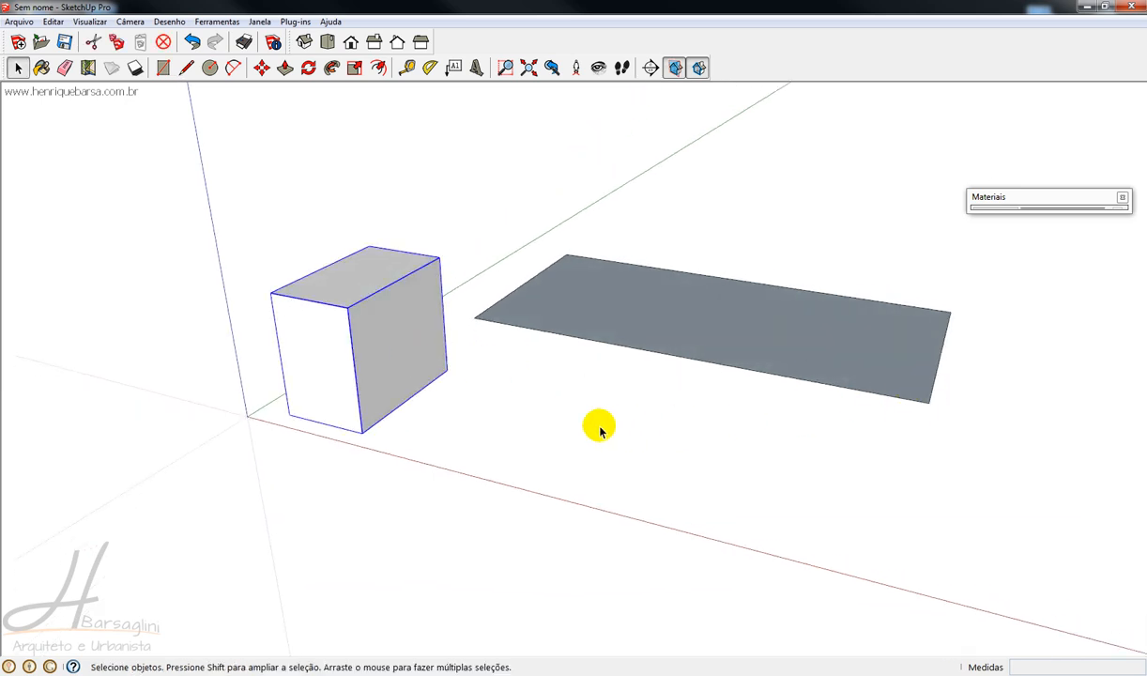
pyautogui.click(353, 71)
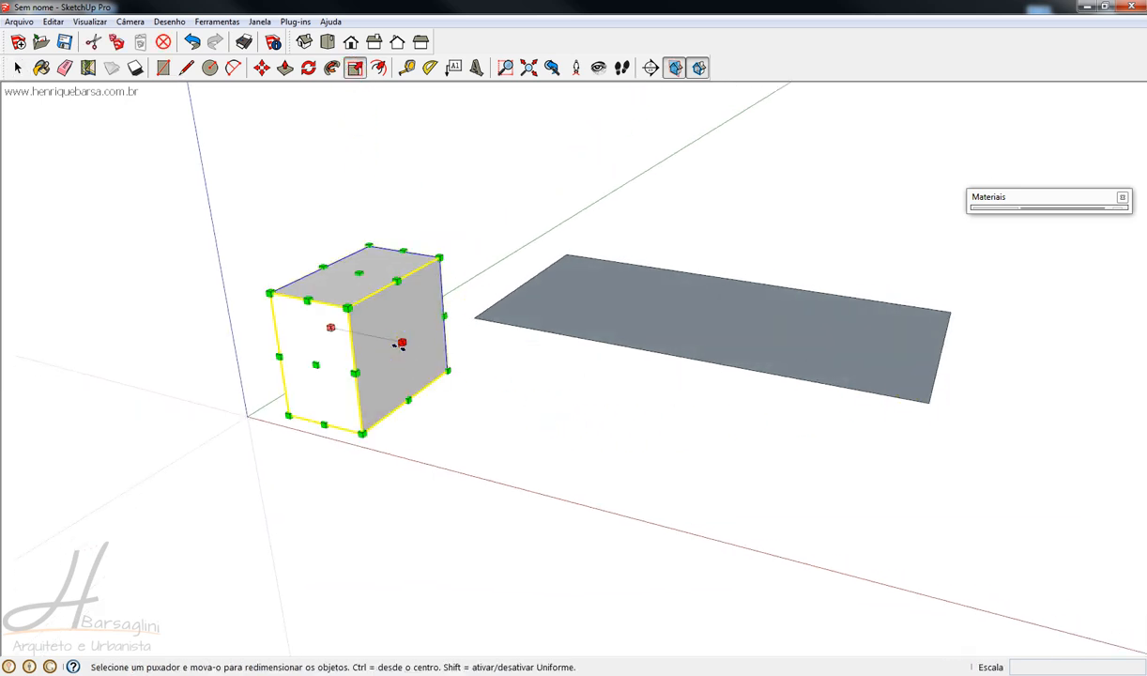
pyautogui.moveTo(401, 344); pyautogui.dragTo(951, 309)
pyautogui.moveTo(951, 316); pyautogui.dragTo(514, 492, button='middle')
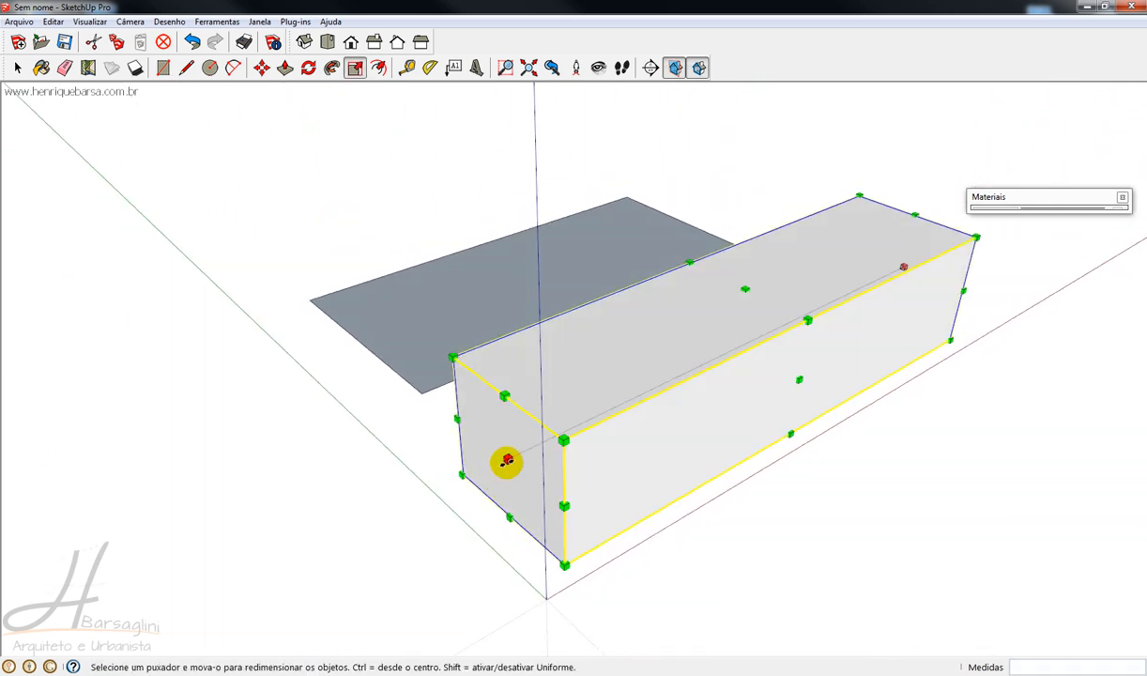
pyautogui.moveTo(507, 460); pyautogui.dragTo(310, 297)
pyautogui.moveTo(409, 359); pyautogui.dragTo(559, 468, button='middle')
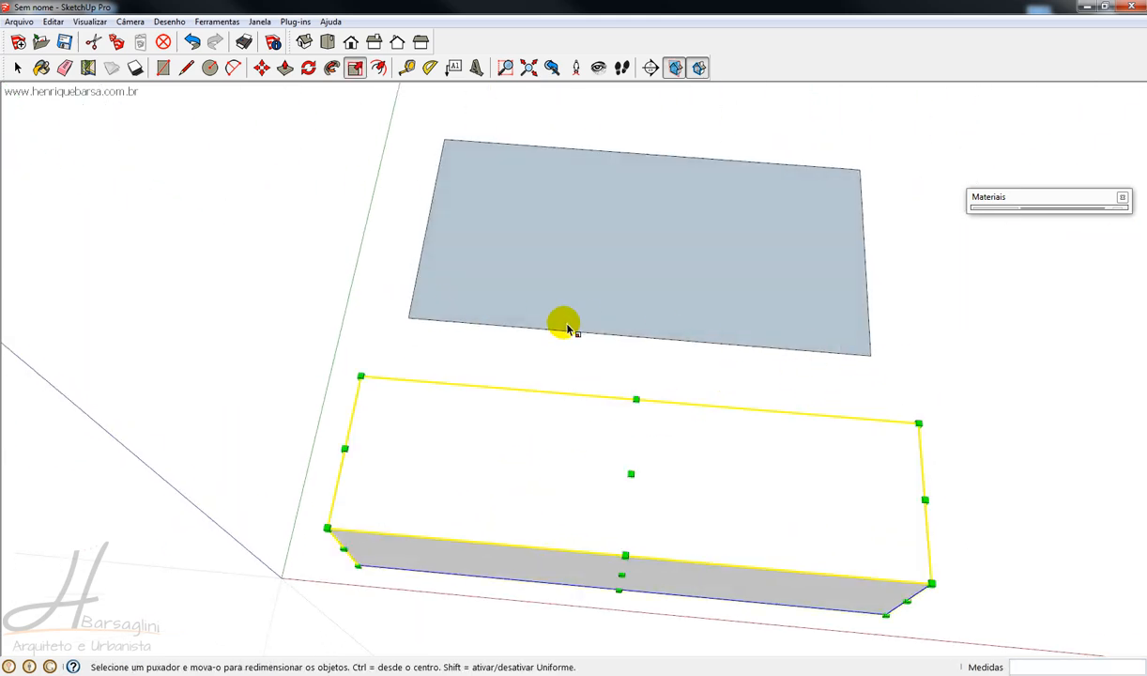
# - Stretch the box along the green axis until its long side meets the rectangle's near edge
pyautogui.moveTo(852, 525); pyautogui.dragTo(515, 273, button='middle')
pyautogui.moveTo(721, 472); pyautogui.dragTo(458, 456, button='middle')
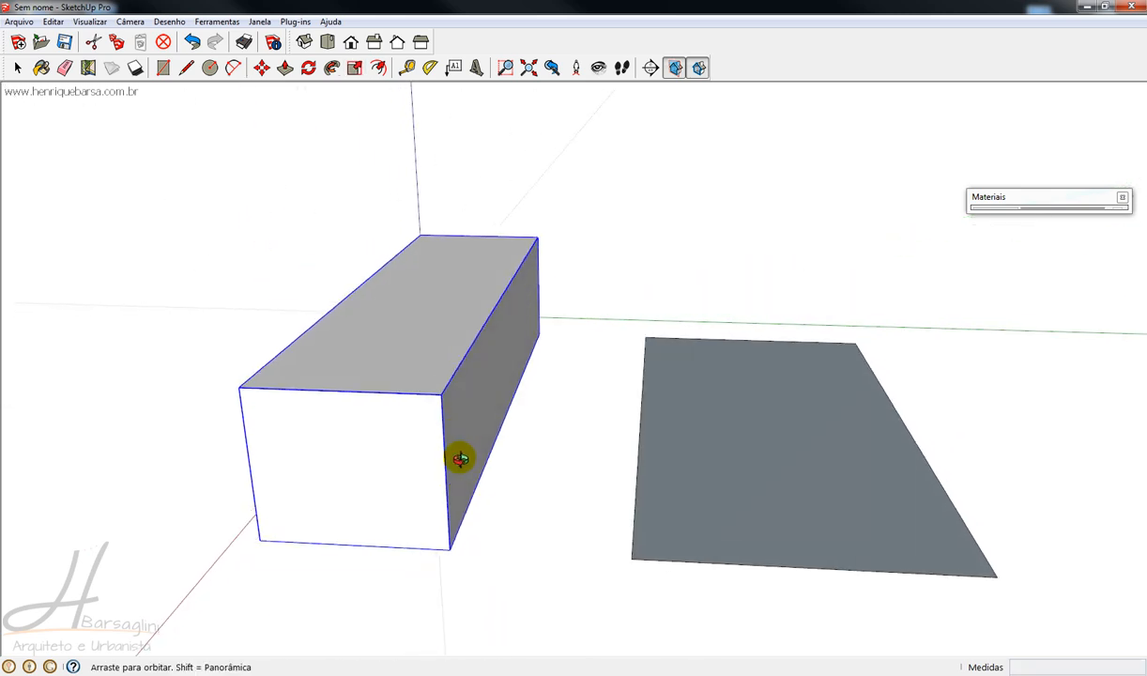
pyautogui.click(503, 358)
pyautogui.moveTo(505, 357); pyautogui.dragTo(628, 557)
pyautogui.moveTo(629, 557); pyautogui.dragTo(568, 459, button='middle')
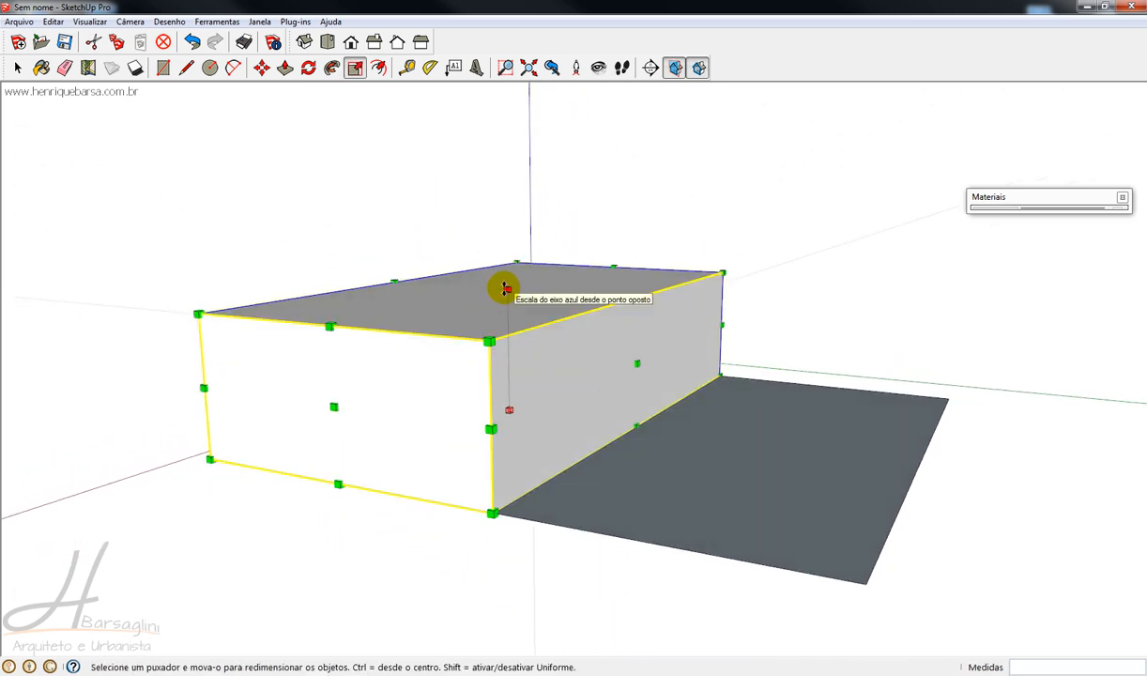
pyautogui.moveTo(760, 457); pyautogui.dragTo(788, 455, button='middle')
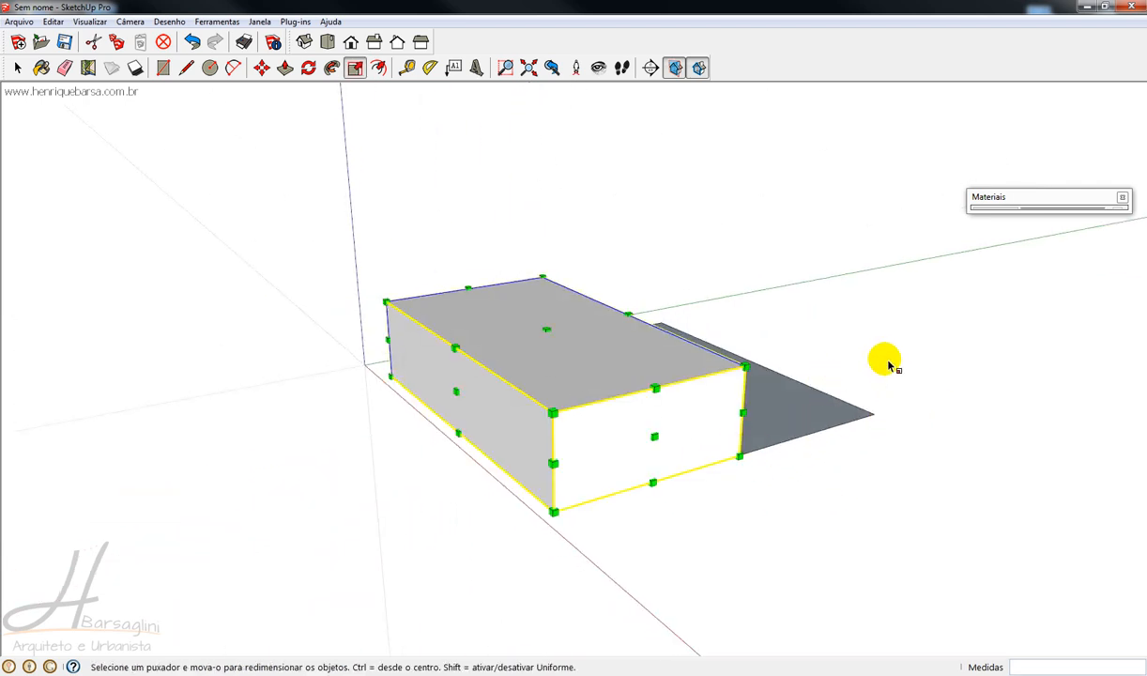
pyautogui.moveTo(549, 409); pyautogui.dragTo(659, 450, button='middle')
pyautogui.moveTo(575, 428); pyautogui.dragTo(603, 455, button='middle')
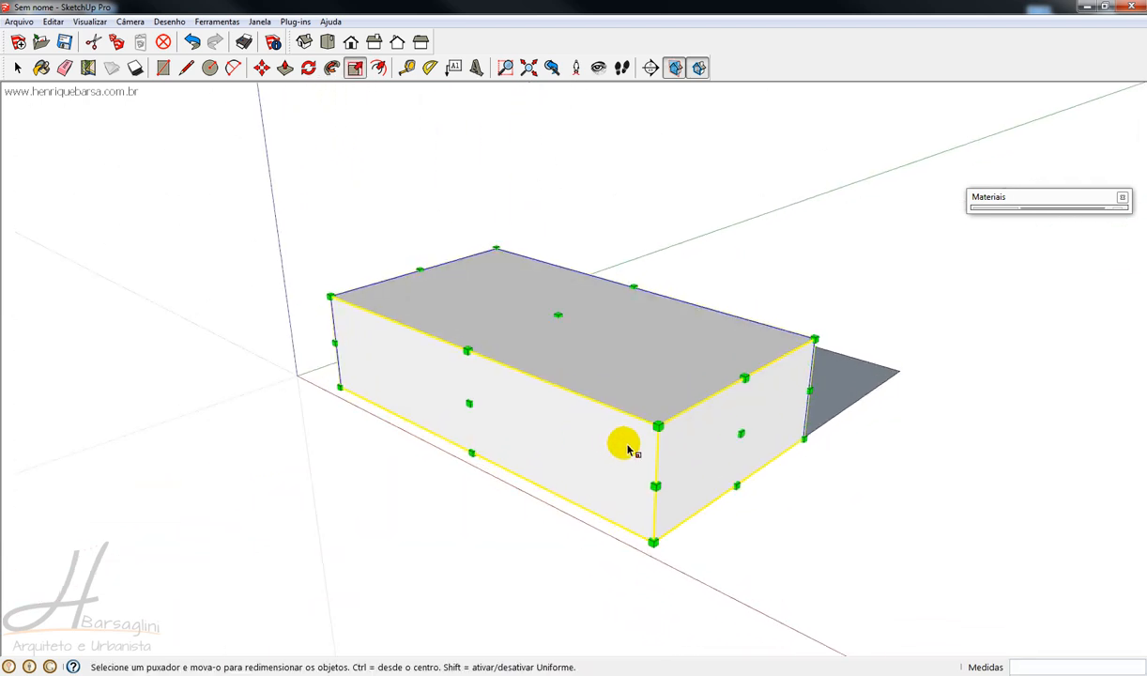
# - Undo the box stretching and the reference rectangle, and clear the selection
pyautogui.hotkey('ctrl', 'z')
pyautogui.hotkey('ctrl', 'z')
pyautogui.hotkey('ctrl', 'z')
pyautogui.press('space')
pyautogui.click(413, 420)
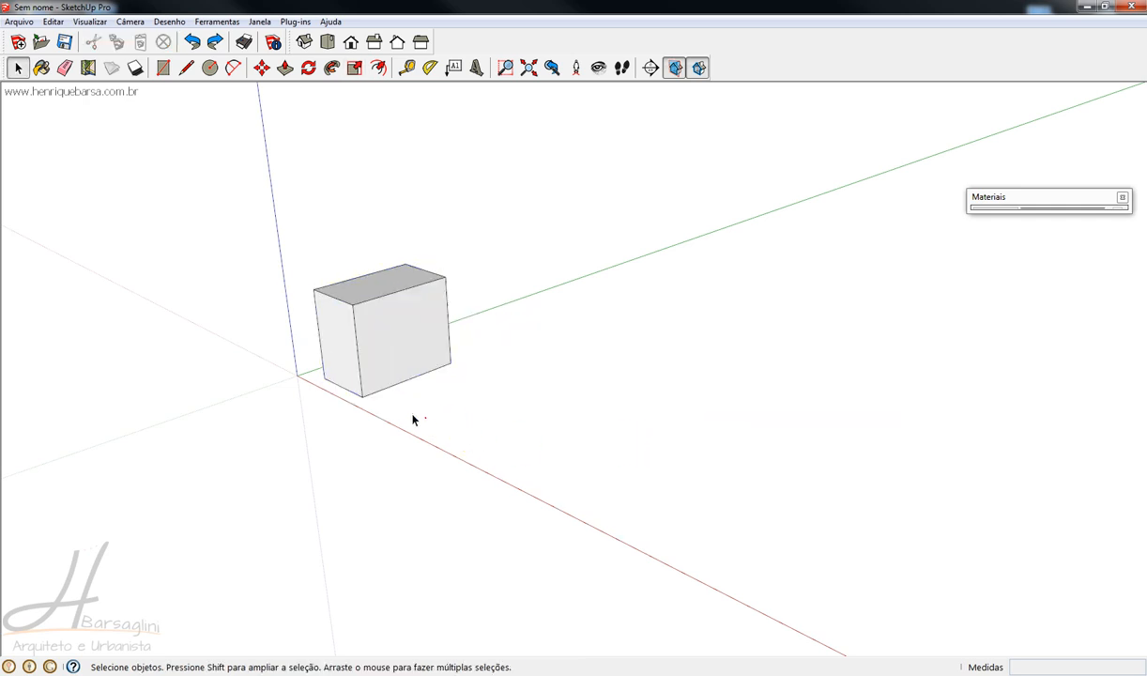
# - Explode the box group into loose faces and edges, and clear the selection
pyautogui.scroll(3, 333, 307)
pyautogui.moveTo(333, 307); pyautogui.dragTo(448, 317, button='middle')
pyautogui.click(446, 321)
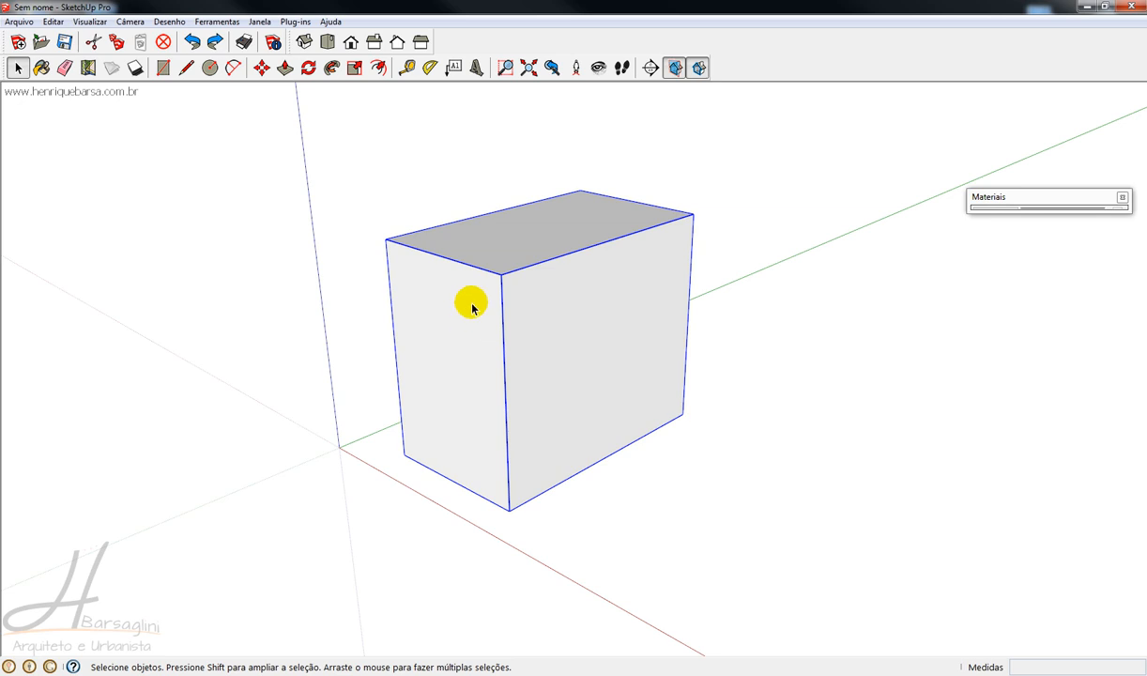
pyautogui.rightClick(516, 252)
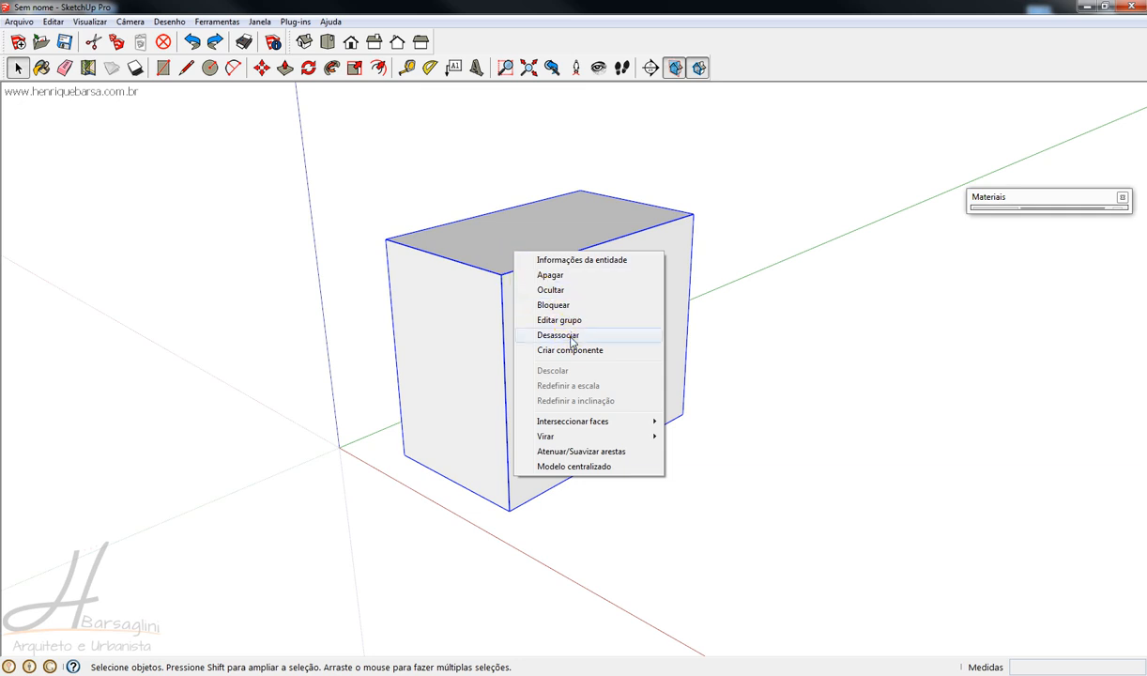
pyautogui.click(570, 336)
pyautogui.click(689, 457)
pyautogui.click(585, 371)
pyautogui.moveTo(509, 363); pyautogui.dragTo(526, 517, button='middle')
pyautogui.click(524, 514)
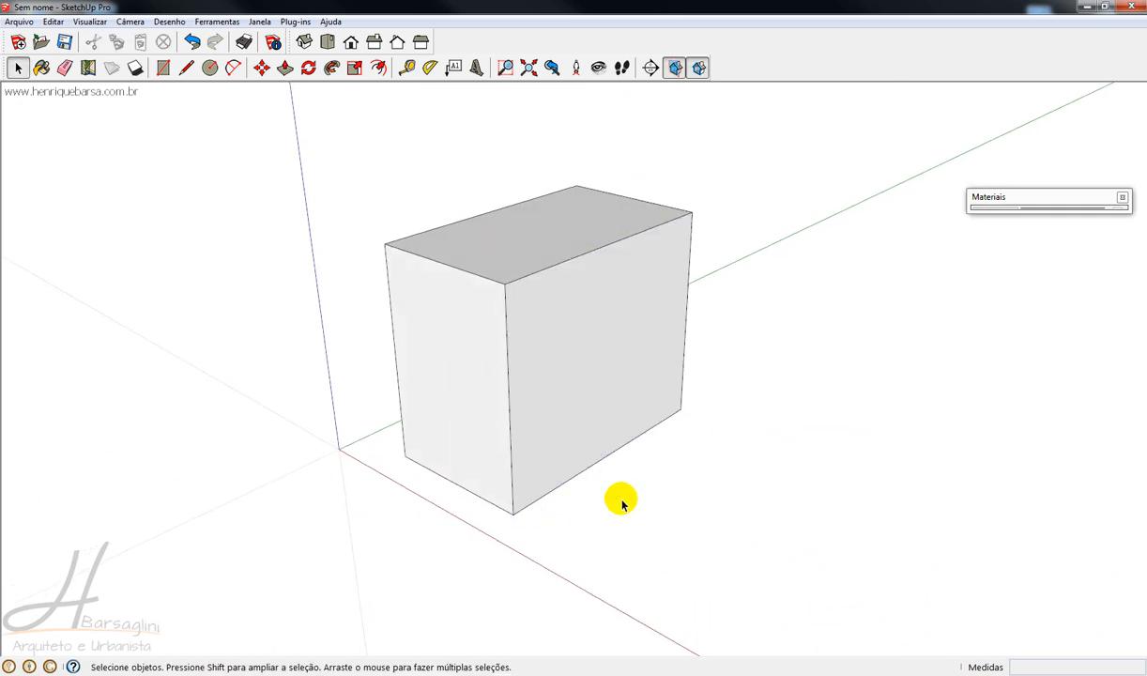
# - Select the box's top face and scale it uniformly from the opposite corner to about 0.57
pyautogui.click(509, 239)
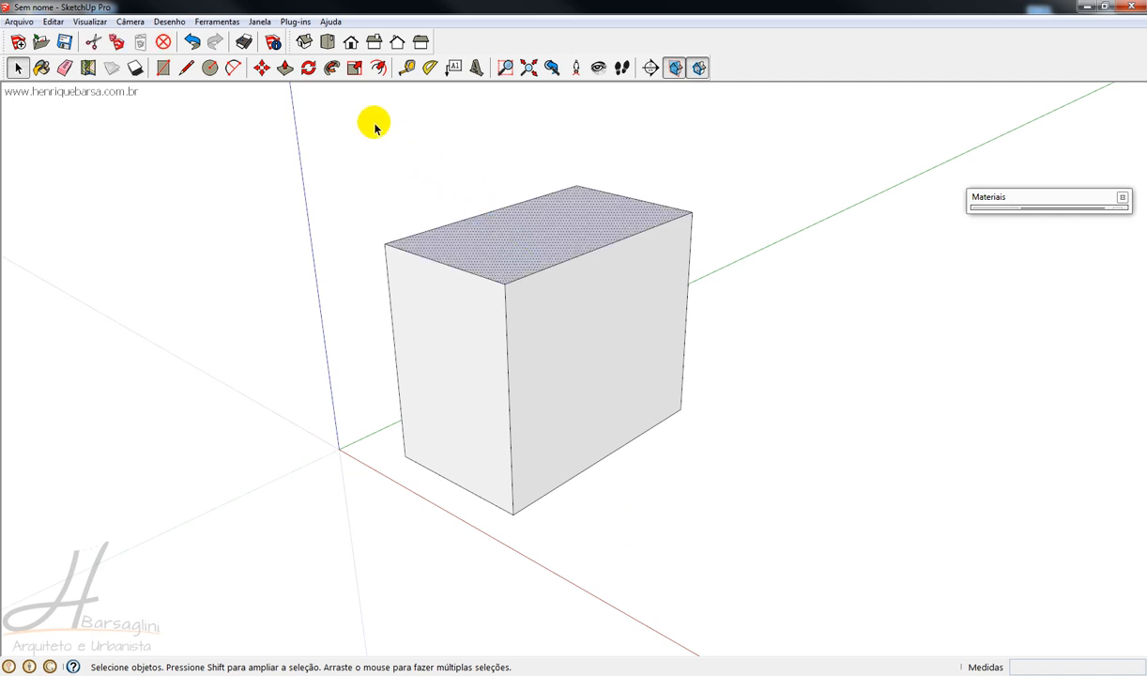
pyautogui.click(350, 71)
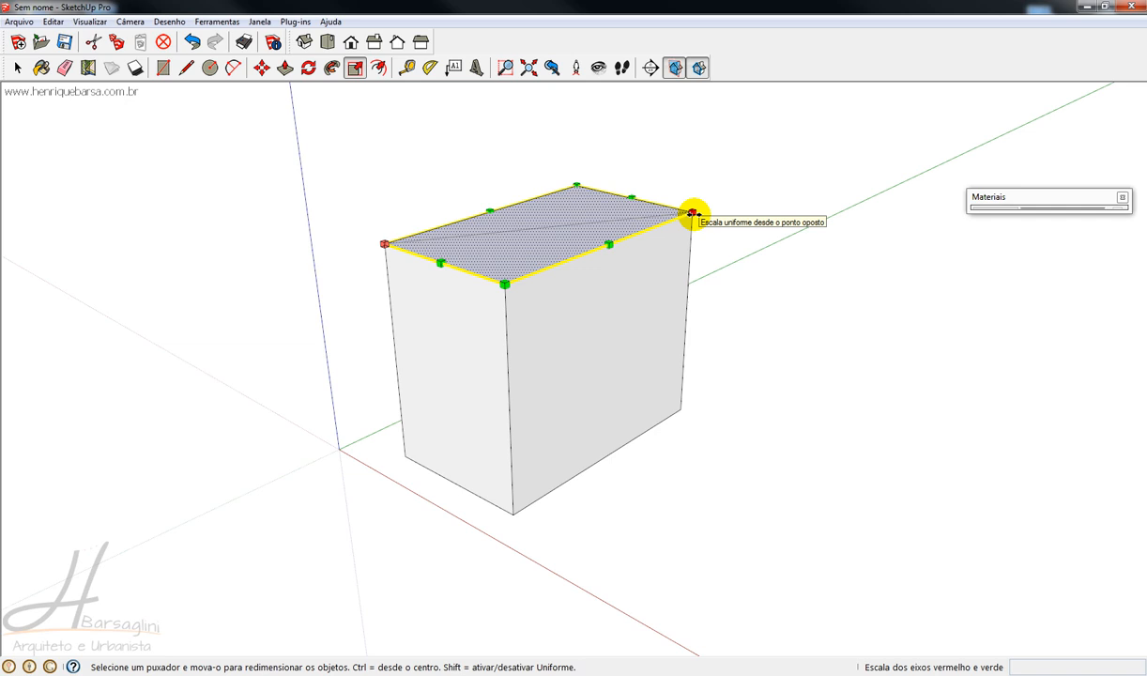
pyautogui.moveTo(692, 212); pyautogui.dragTo(576, 241)
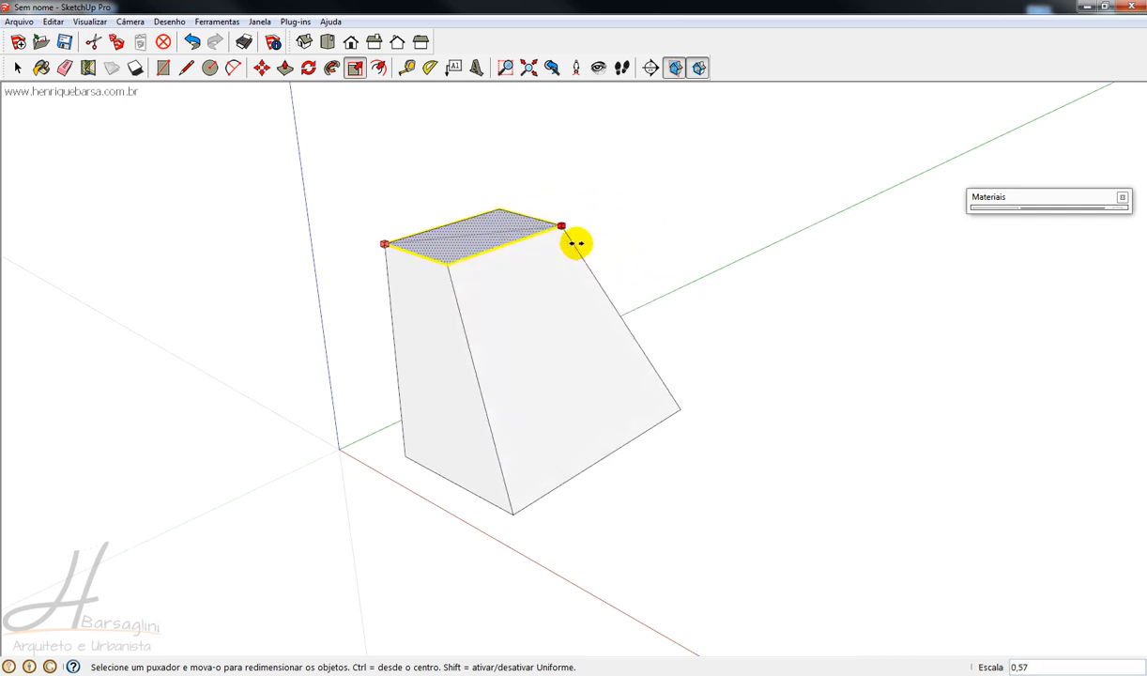
pyautogui.moveTo(576, 240); pyautogui.dragTo(493, 273, button='middle')
# - Scale the top face down uniformly about its centre, tapering the box into a truncated pyramid
pyautogui.moveTo(493, 273); pyautogui.dragTo(680, 291)
pyautogui.moveTo(680, 291); pyautogui.dragTo(730, 286, button='middle')
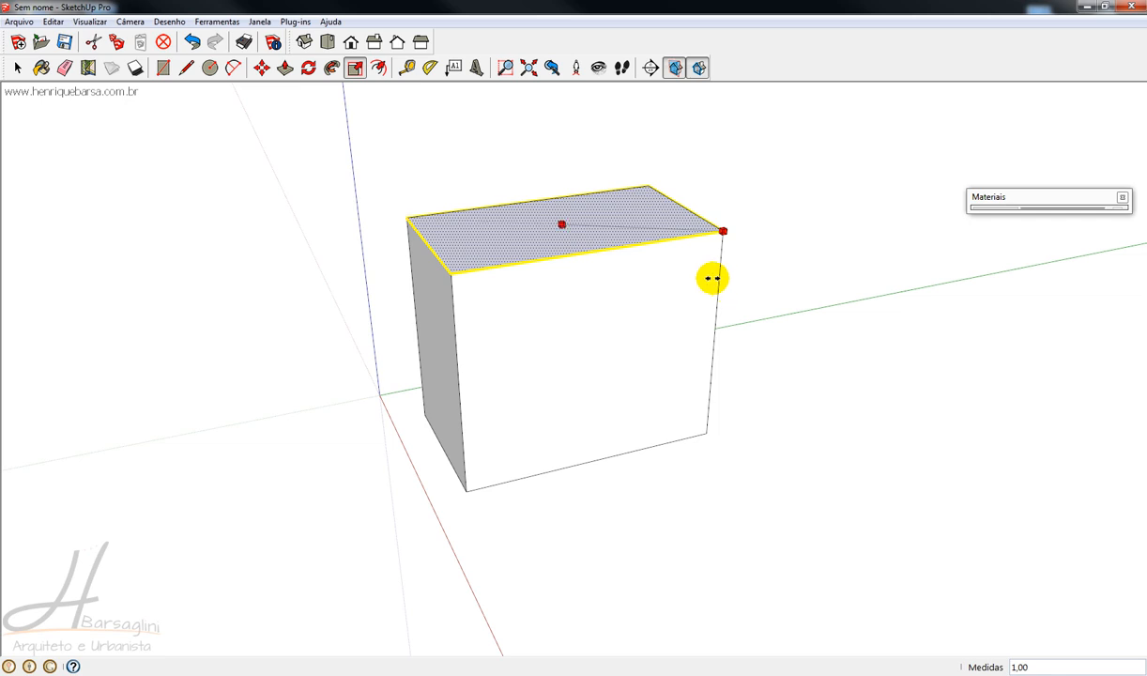
pyautogui.moveTo(711, 278); pyautogui.dragTo(617, 240)
pyautogui.moveTo(582, 286); pyautogui.dragTo(647, 345, button='middle')
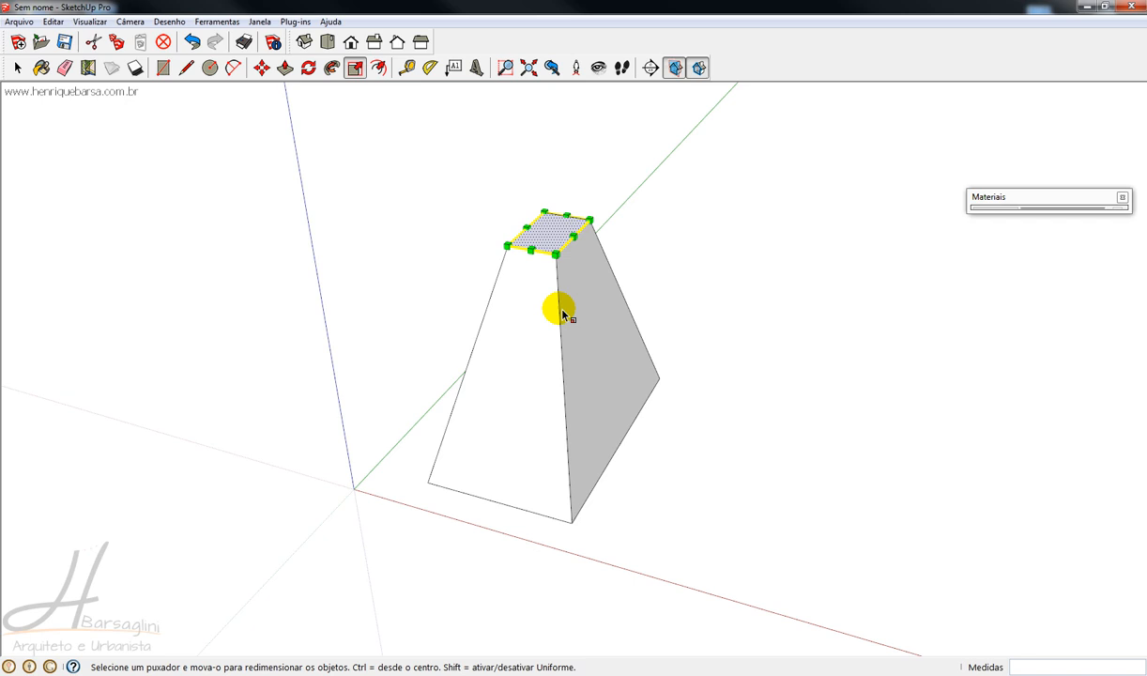
# - Undo the pyramid taper, and try narrowing the top face along the red axis to about 0.11 before reverting it
pyautogui.scroll(1, 562, 311)
pyautogui.hotkey('ctrl', 'z')
pyautogui.moveTo(631, 237); pyautogui.dragTo(427, 249)
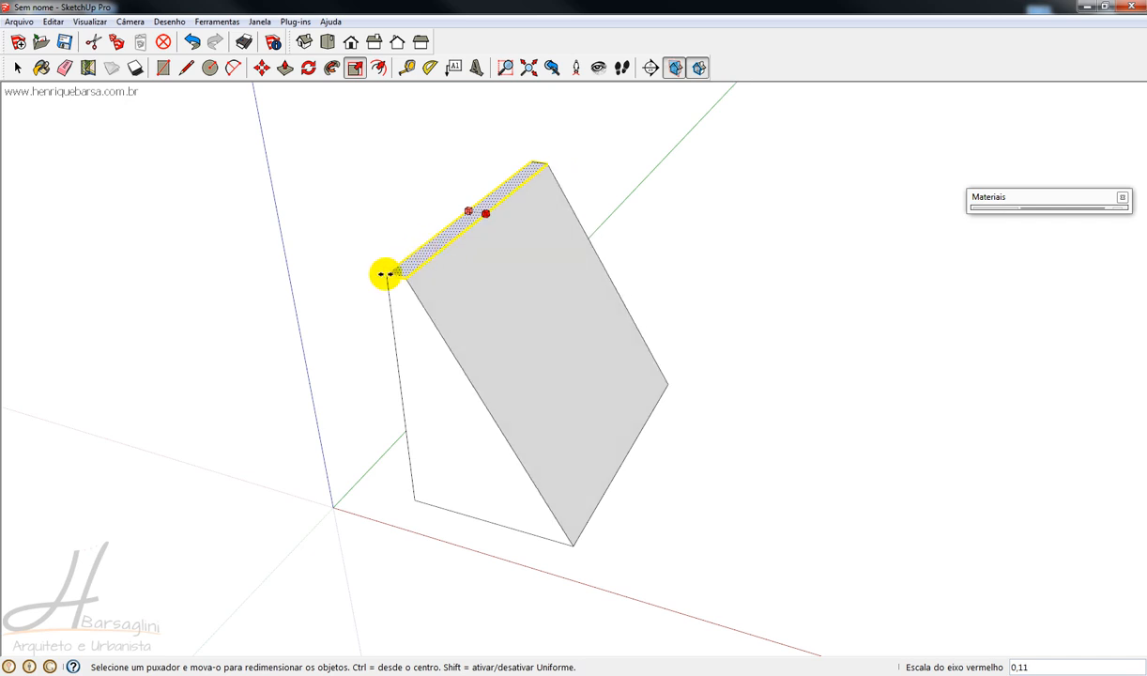
pyautogui.moveTo(483, 375); pyautogui.dragTo(397, 364, button='middle')
pyautogui.hotkey('ctrl', 'z')
pyautogui.press('space')
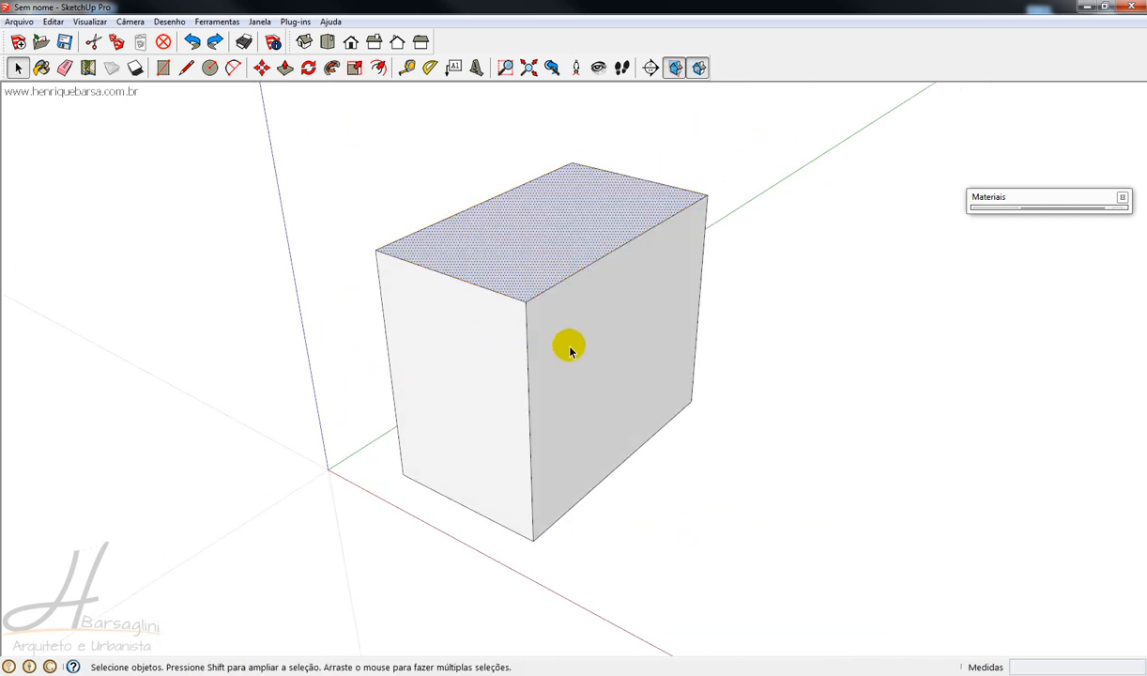
# - Select the box's long side face and shrink its height toward the bottom edge, sloping the box's top
pyautogui.click(583, 344)
pyautogui.press('s')
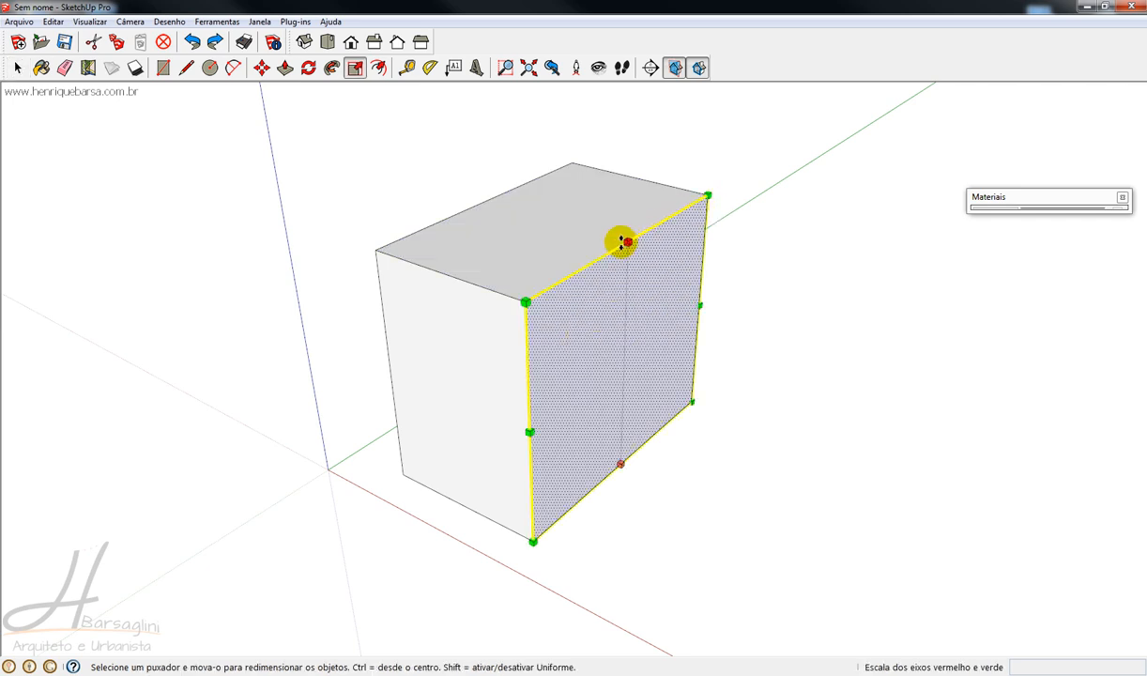
pyautogui.moveTo(619, 241); pyautogui.dragTo(576, 495)
pyautogui.moveTo(527, 488); pyautogui.dragTo(661, 380, button='middle')
pyautogui.press('space')
# - Try reducing the height of the sloped block's front end face, and undo both face scalings
pyautogui.click(522, 450)
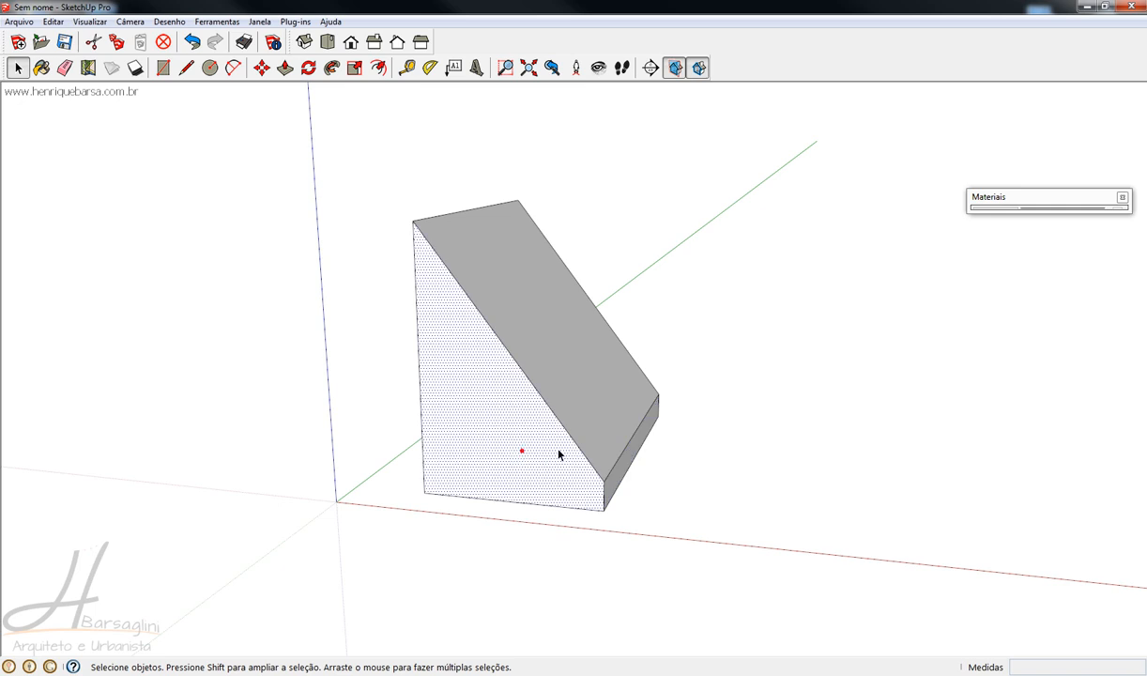
pyautogui.press('s')
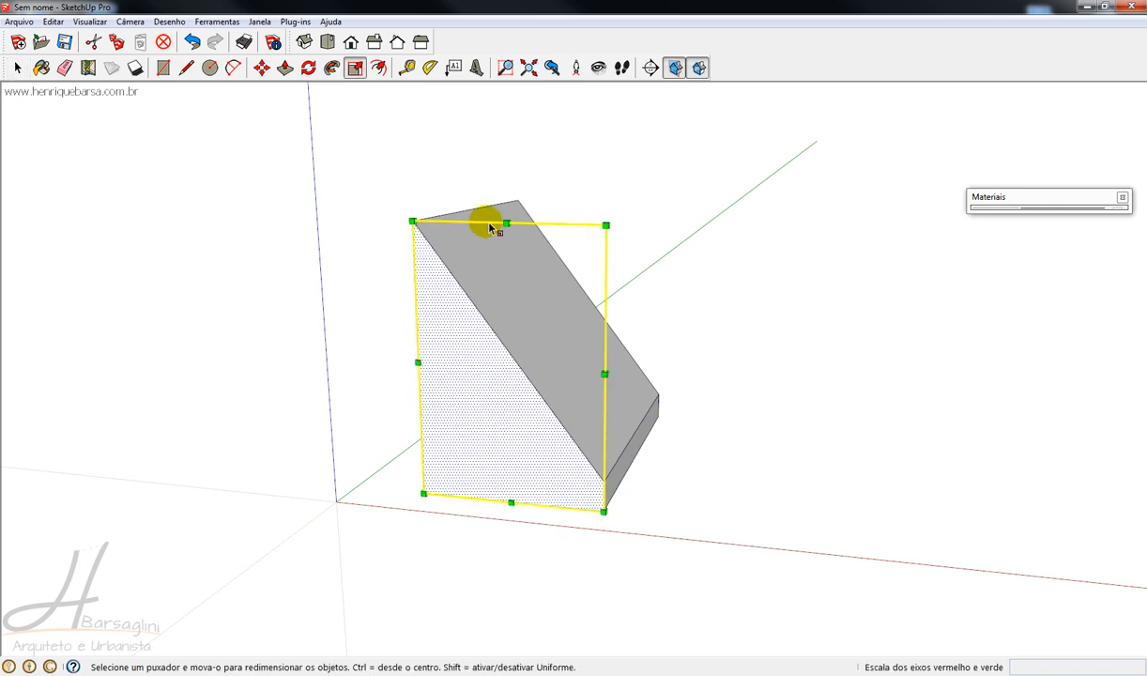
pyautogui.moveTo(507, 223); pyautogui.dragTo(525, 424)
pyautogui.moveTo(588, 390); pyautogui.dragTo(760, 448, button='middle')
pyautogui.hotkey('ctrl', 'z')
pyautogui.hotkey('ctrl', 'z')
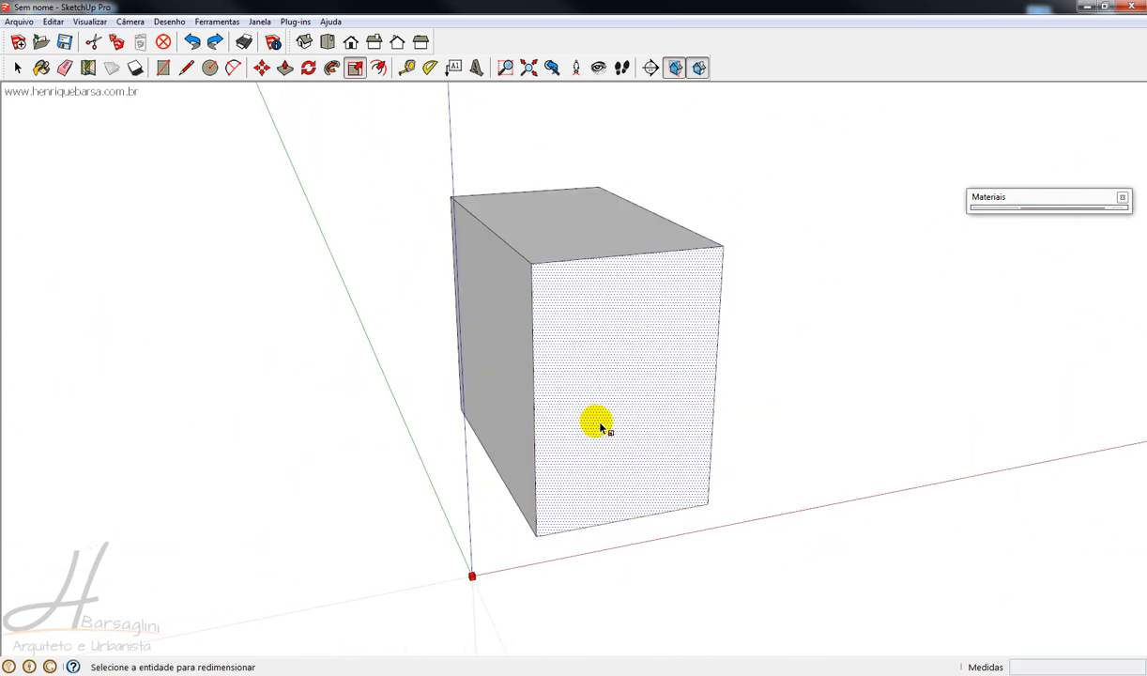
# - Clear the selection and draw a line between the midpoints of the top face's two short edges
pyautogui.moveTo(601, 428); pyautogui.dragTo(712, 507, button='middle')
pyautogui.press('space')
pyautogui.click(354, 68)
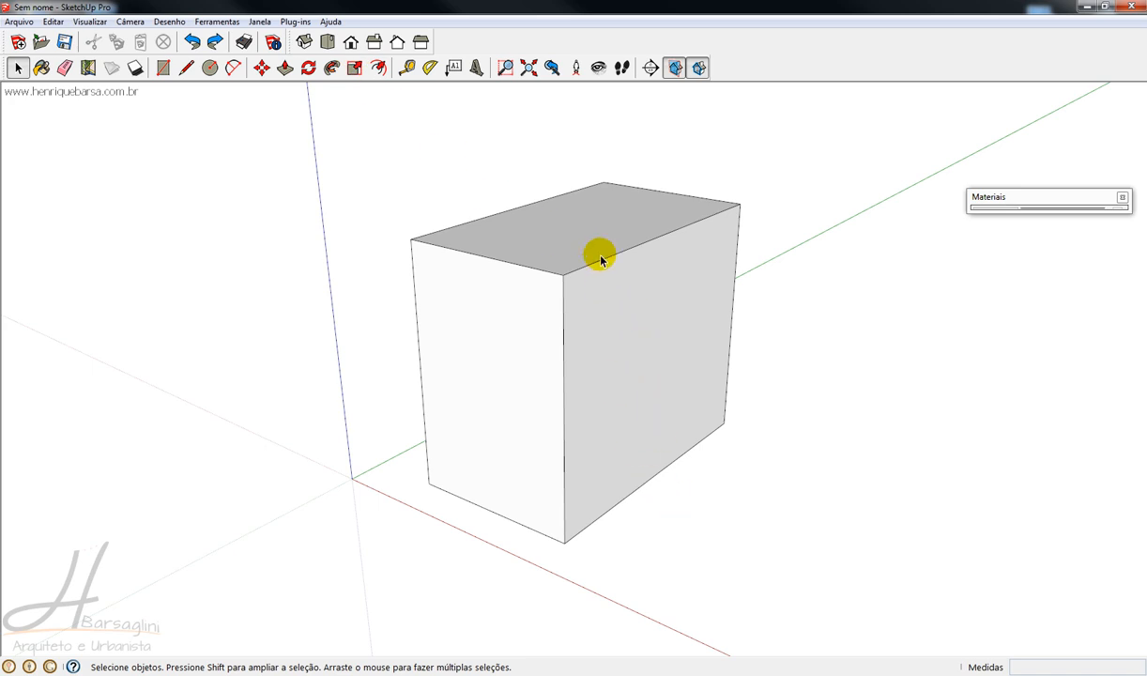
pyautogui.moveTo(516, 271); pyautogui.dragTo(563, 363, button='middle')
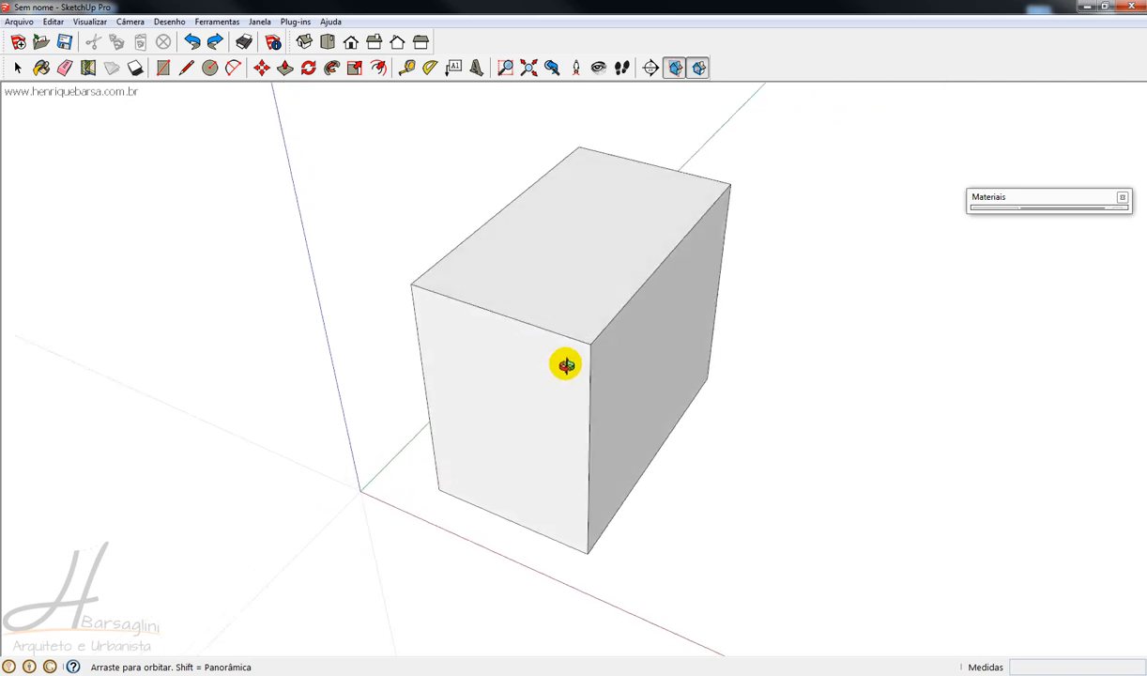
pyautogui.press('l')
pyautogui.click(505, 311)
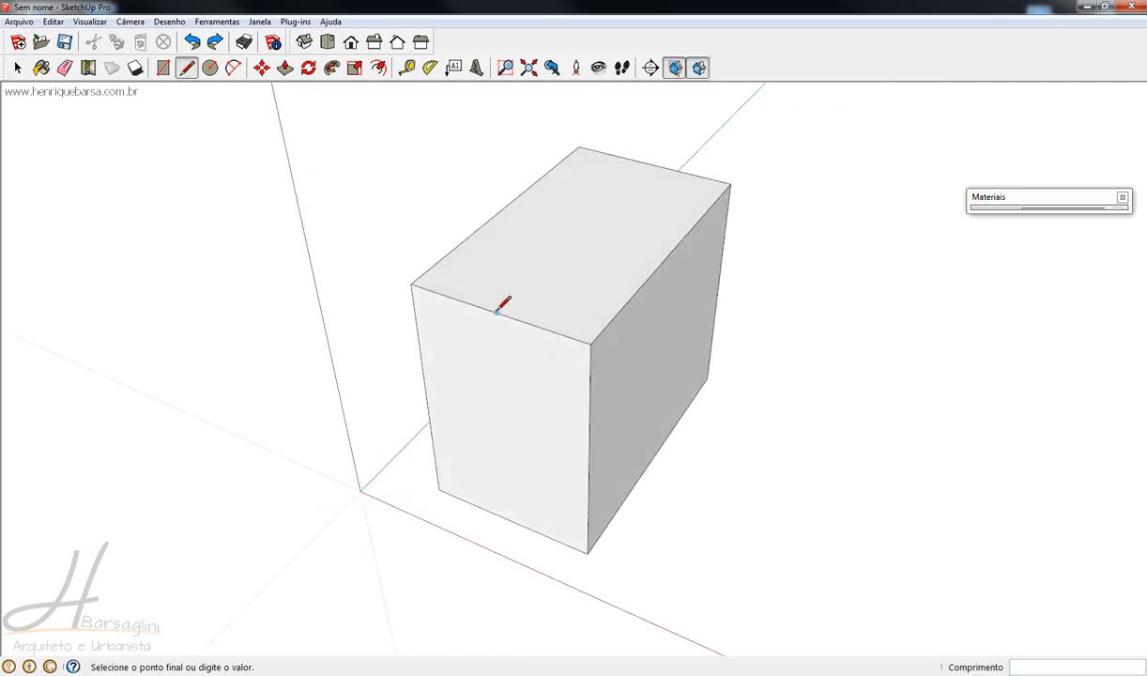
pyautogui.click(650, 166)
pyautogui.moveTo(612, 285); pyautogui.dragTo(576, 232, button='middle')
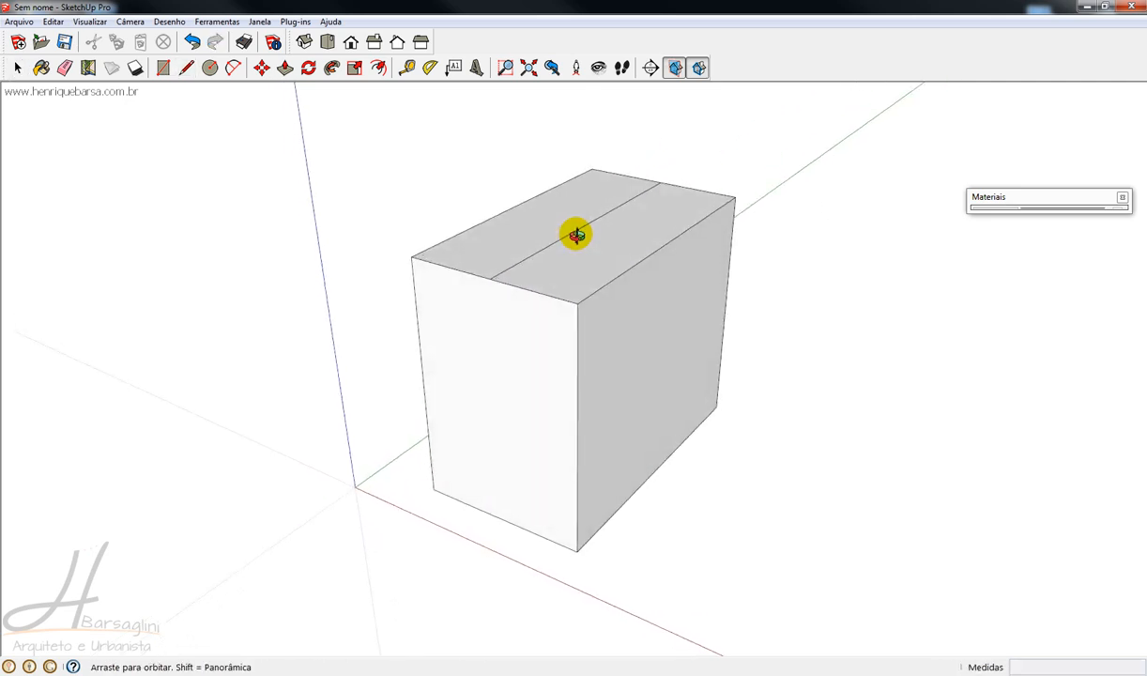
# - Push the half of the top face farther from the origin down about 0.38 m to form a step
pyautogui.press('p')
pyautogui.moveTo(561, 246); pyautogui.dragTo(495, 405)
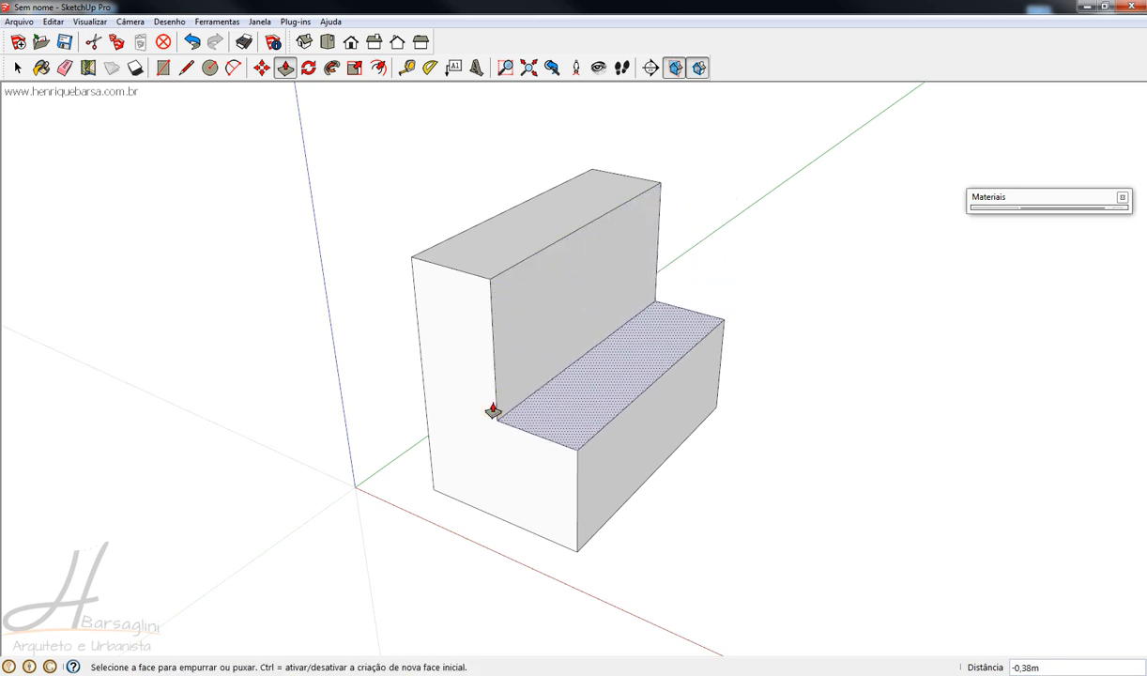
pyautogui.press('space')
pyautogui.moveTo(524, 467); pyautogui.dragTo(524, 468, button='middle')
pyautogui.moveTo(536, 409); pyautogui.dragTo(553, 410)
pyautogui.press('space')
# - Try mirroring the whole stepped block along the red axis with a scale of -1.00, and undo the mirroring
pyautogui.tripleClick(553, 304)
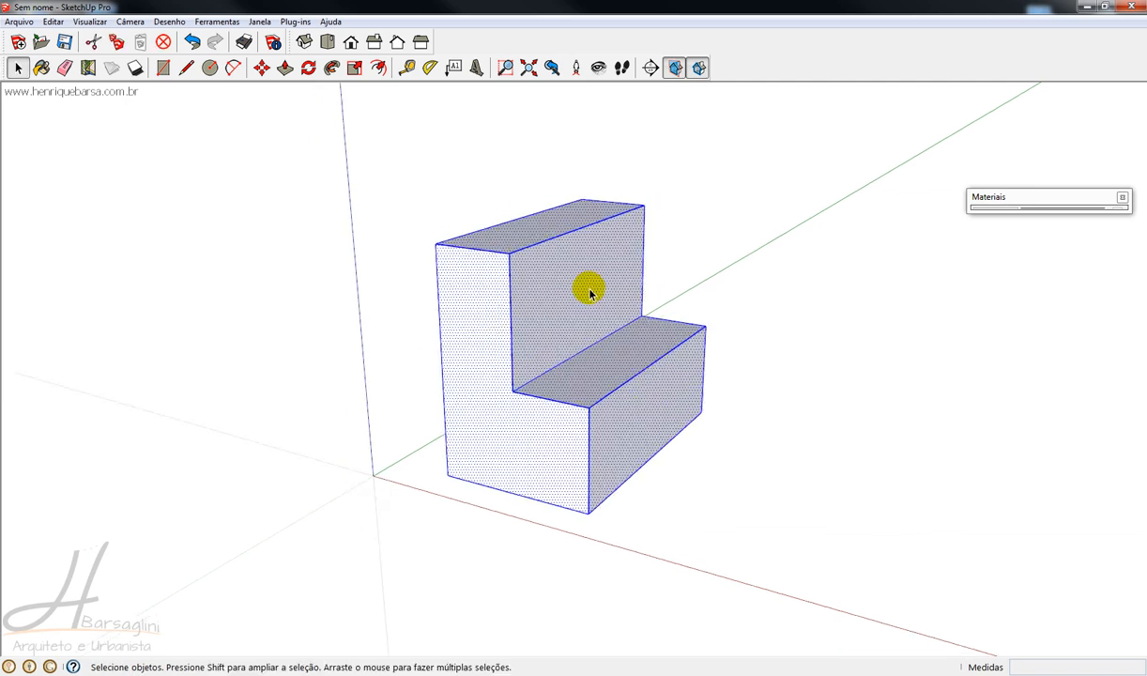
pyautogui.press('s')
pyautogui.moveTo(580, 347); pyautogui.dragTo(645, 384, button='middle')
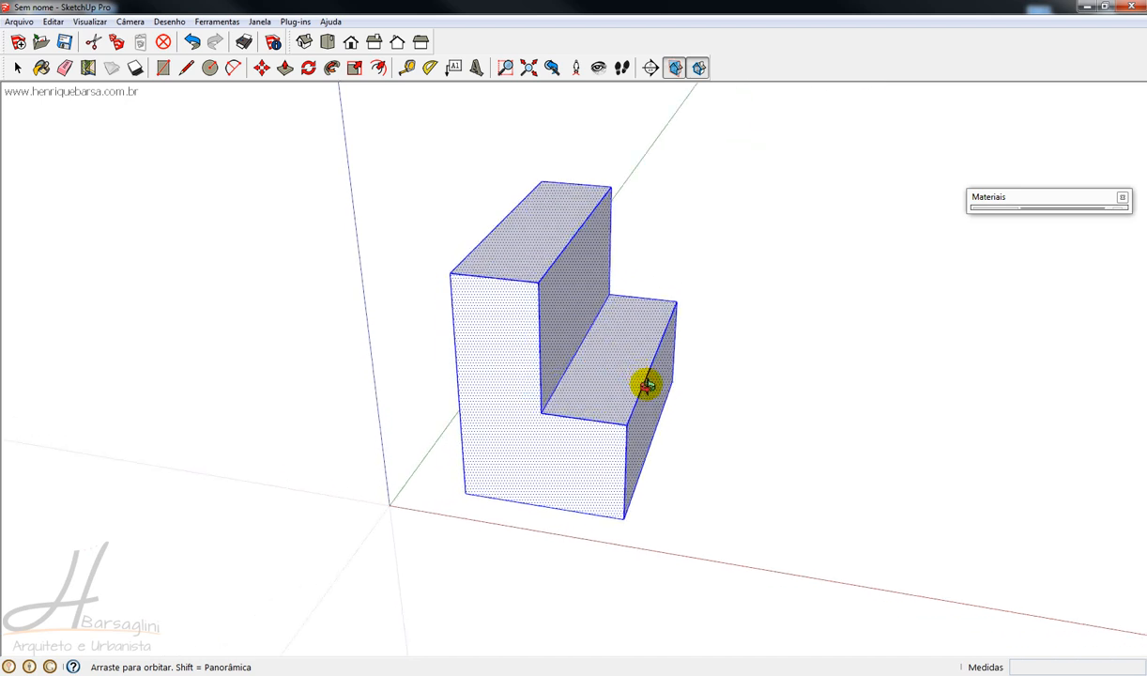
pyautogui.moveTo(556, 351); pyautogui.dragTo(588, 336, button='middle')
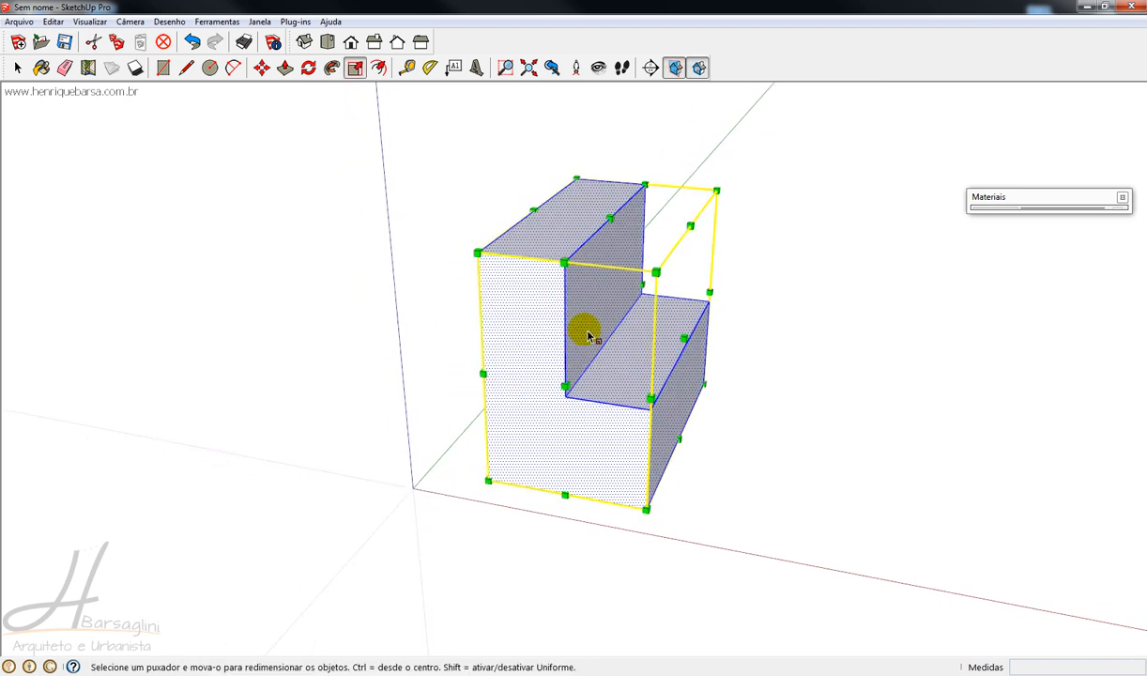
pyautogui.click(682, 338)
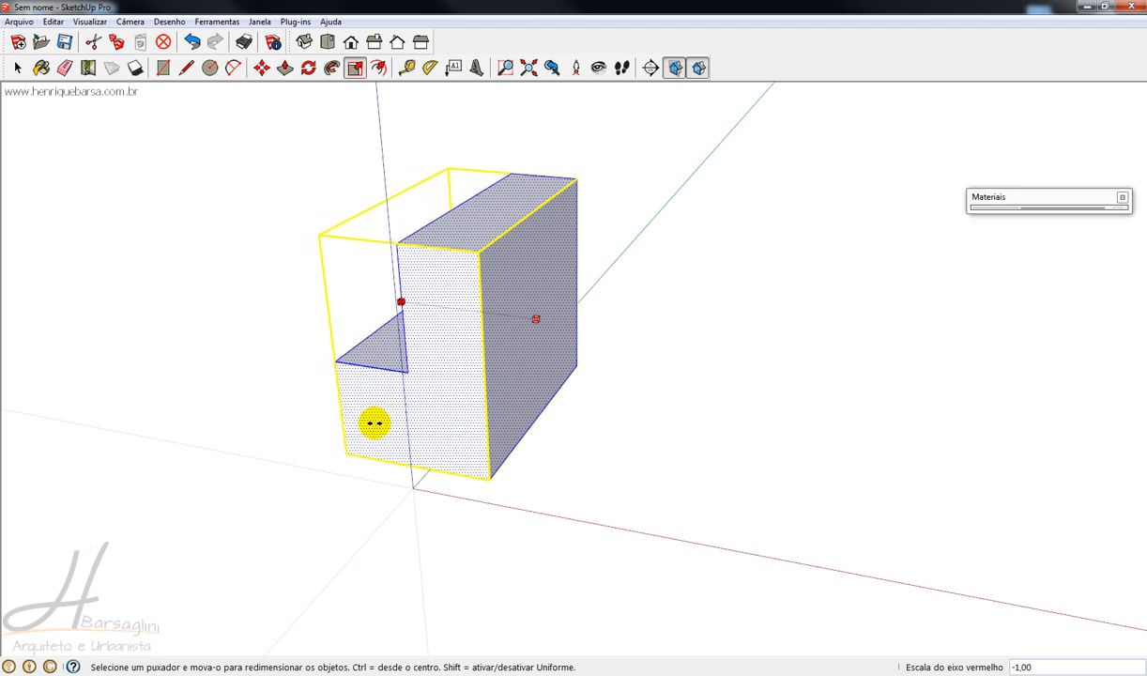
pyautogui.click(580, 470)
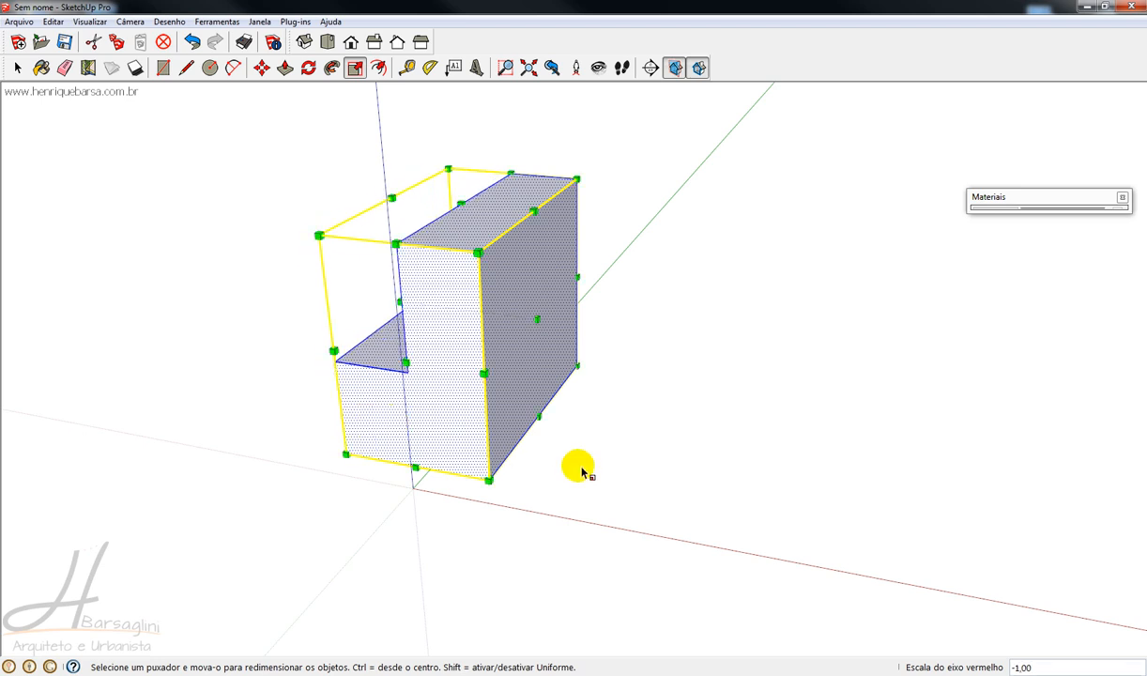
pyautogui.press('space')
pyautogui.click(581, 471)
pyautogui.moveTo(433, 427); pyautogui.dragTo(361, 441, button='middle')
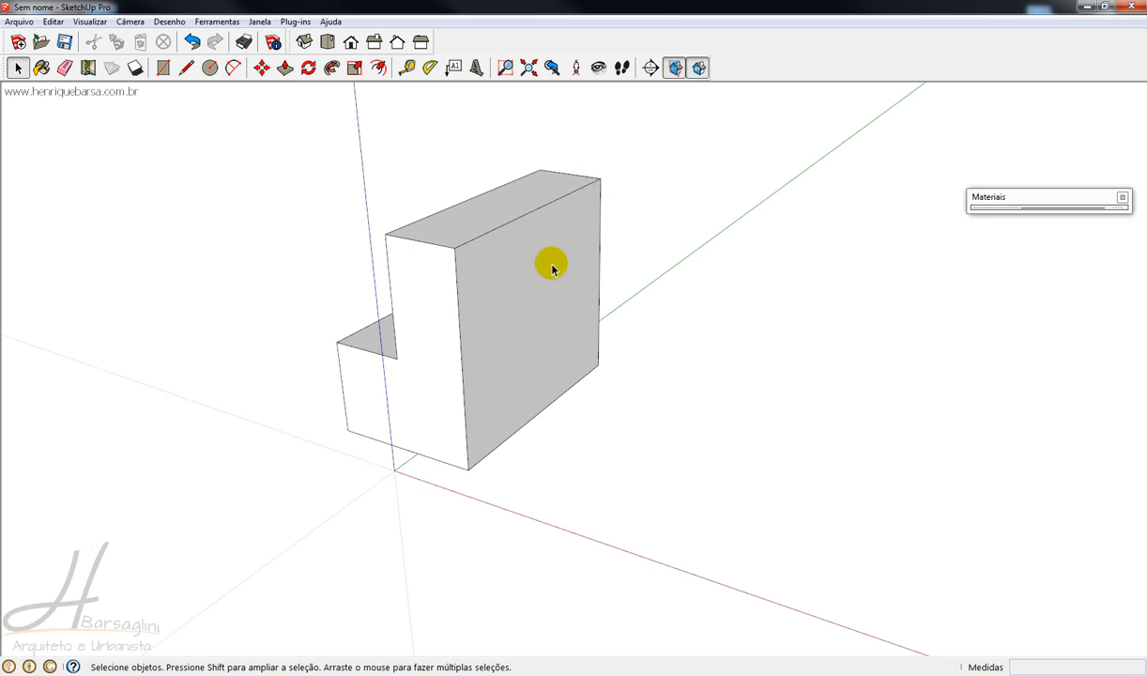
pyautogui.hotkey('ctrl', 'z')
# - Select the whole stepped block and place a copy about 0.80 m away along the red axis, beyond the origin
pyautogui.tripleClick(578, 393)
pyautogui.press('m')
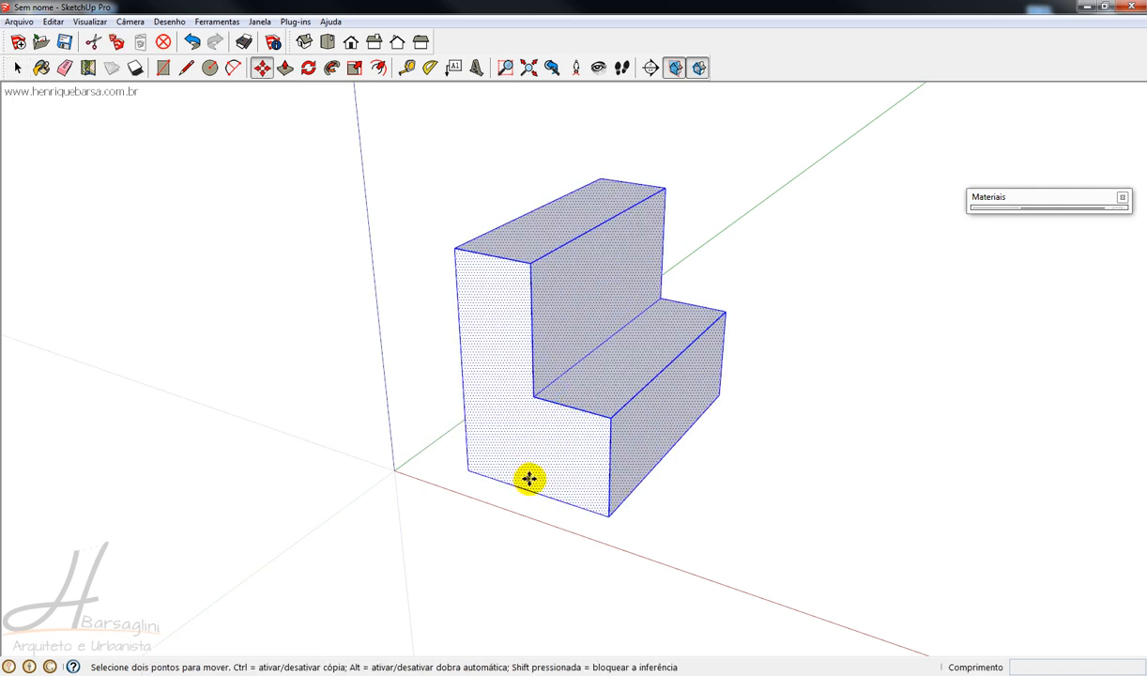
pyautogui.press('ctrl')
pyautogui.click(536, 484)
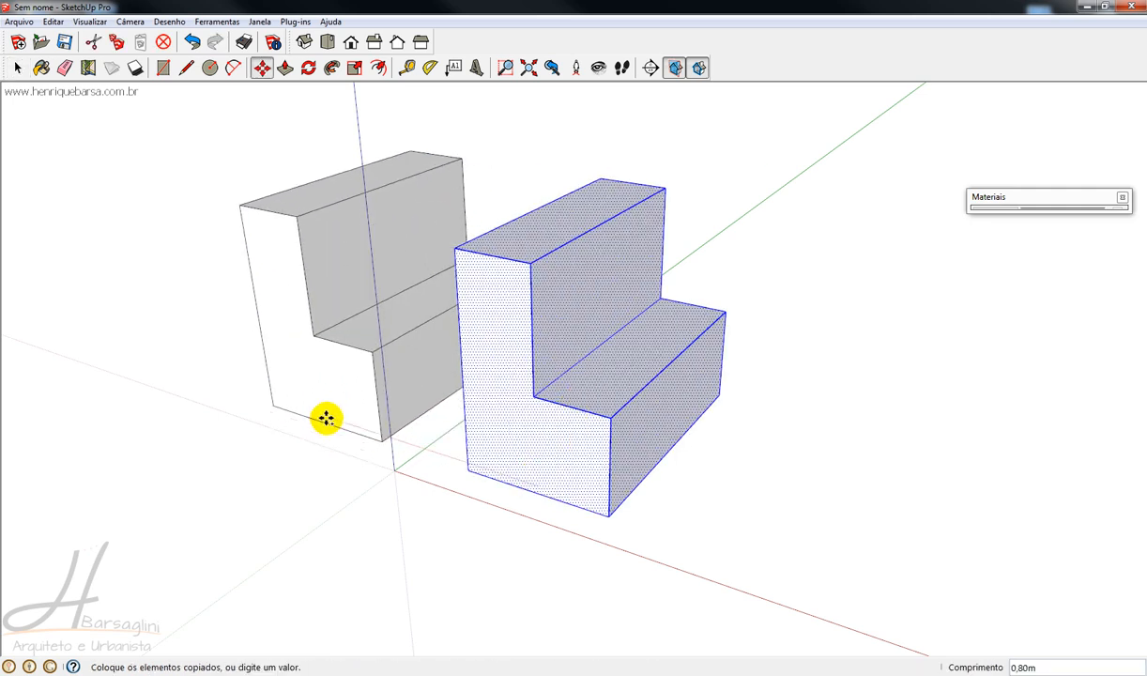
pyautogui.click(326, 419)
# - Mirror the copied block along the red axis with a scale of -1.00, and clear the selection
pyautogui.press('s')
pyautogui.click(448, 296)
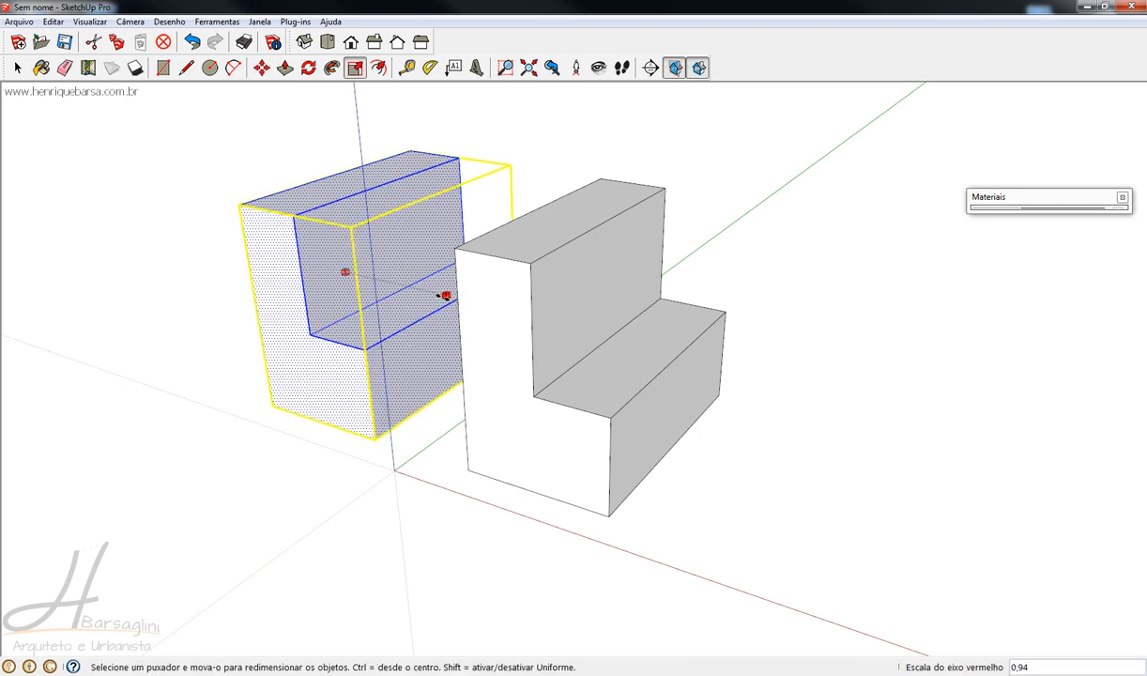
pyautogui.click(244, 270)
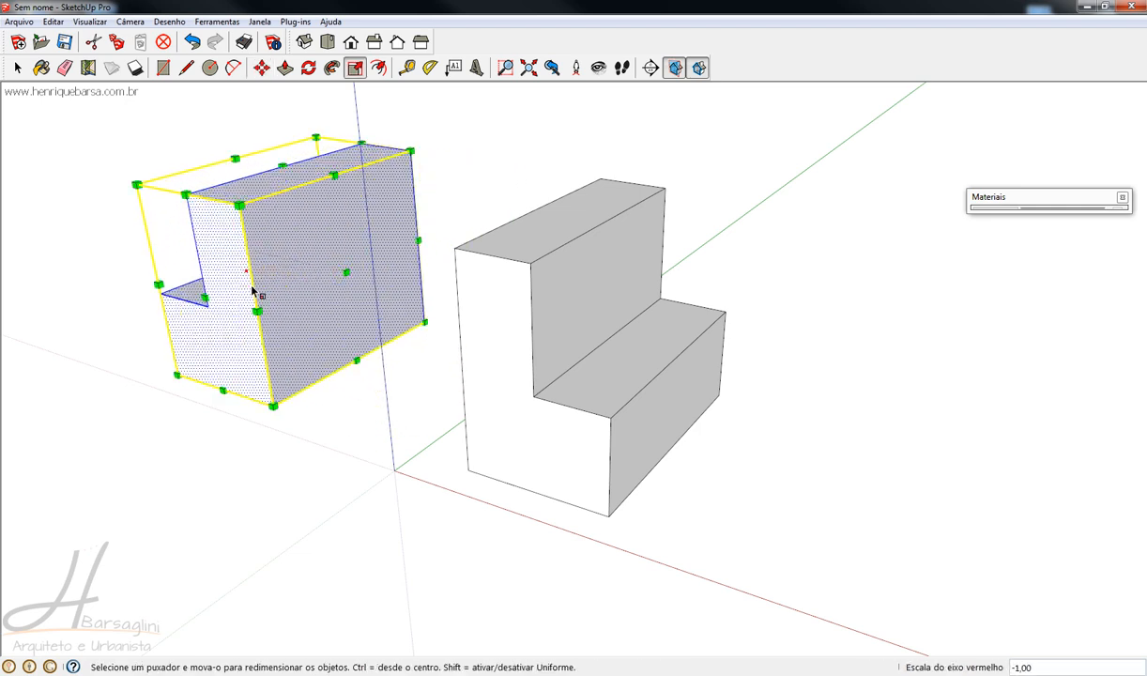
pyautogui.press('space')
pyautogui.click(274, 409)
pyautogui.moveTo(248, 353); pyautogui.dragTo(313, 369, button='middle')
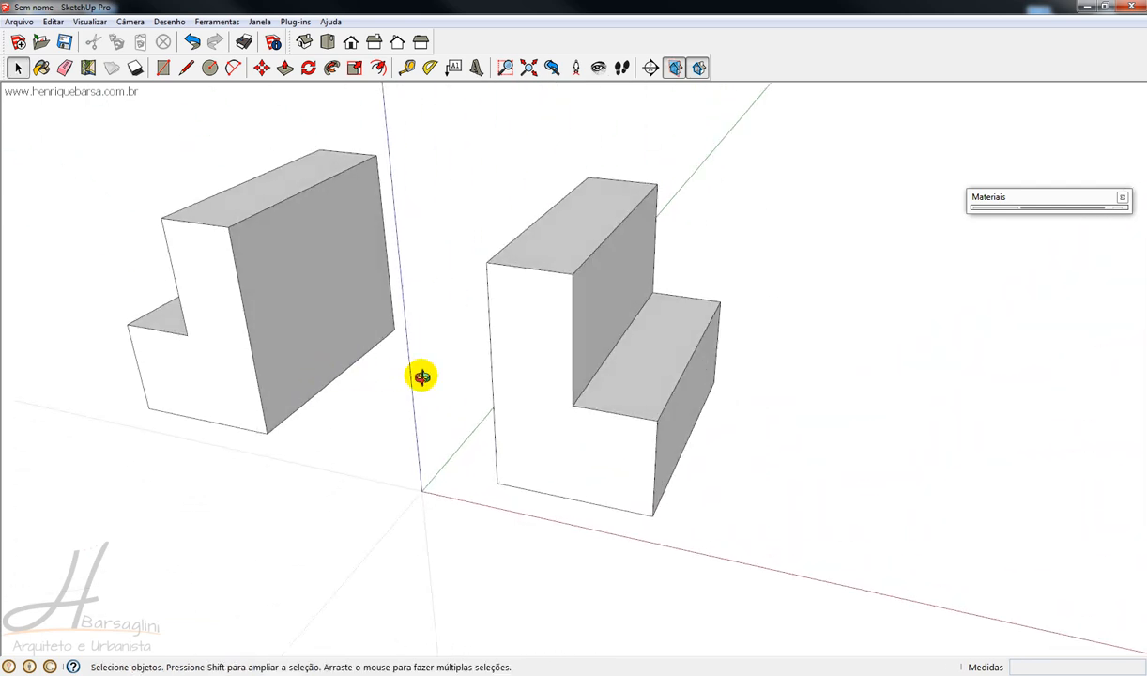
# - Select the original block's upper top face and narrow it along the red axis to a thin strip, sloping the backrest
pyautogui.moveTo(418, 376); pyautogui.dragTo(470, 383, button='middle')
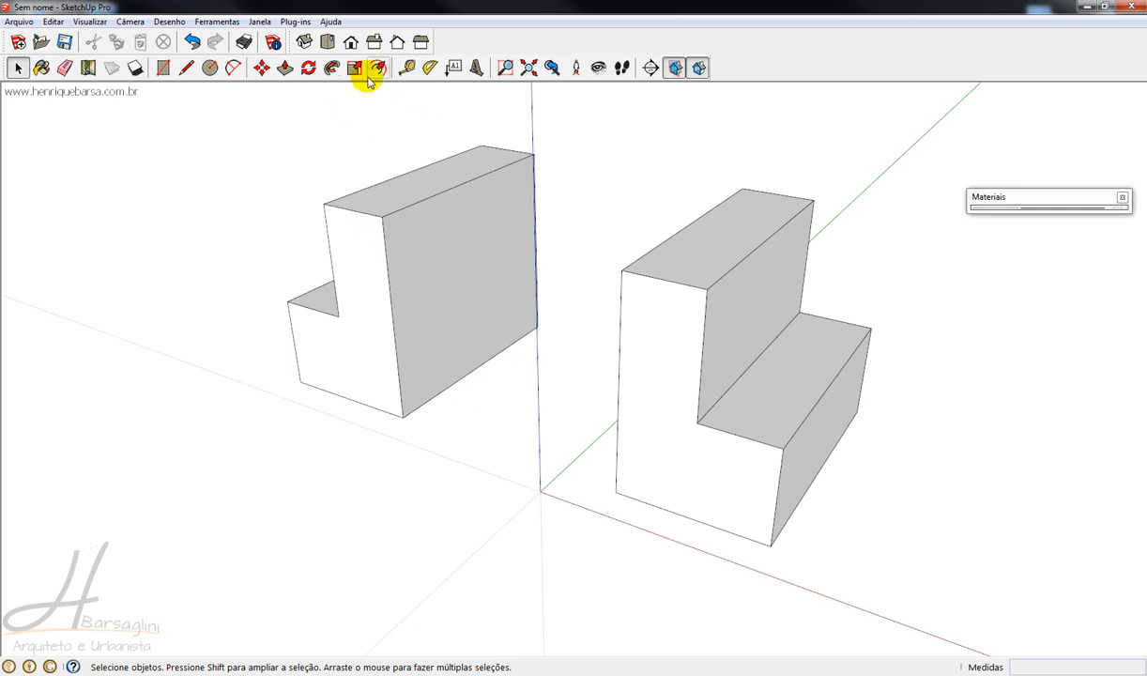
pyautogui.moveTo(471, 422); pyautogui.dragTo(441, 243, button='middle')
pyautogui.click(674, 280)
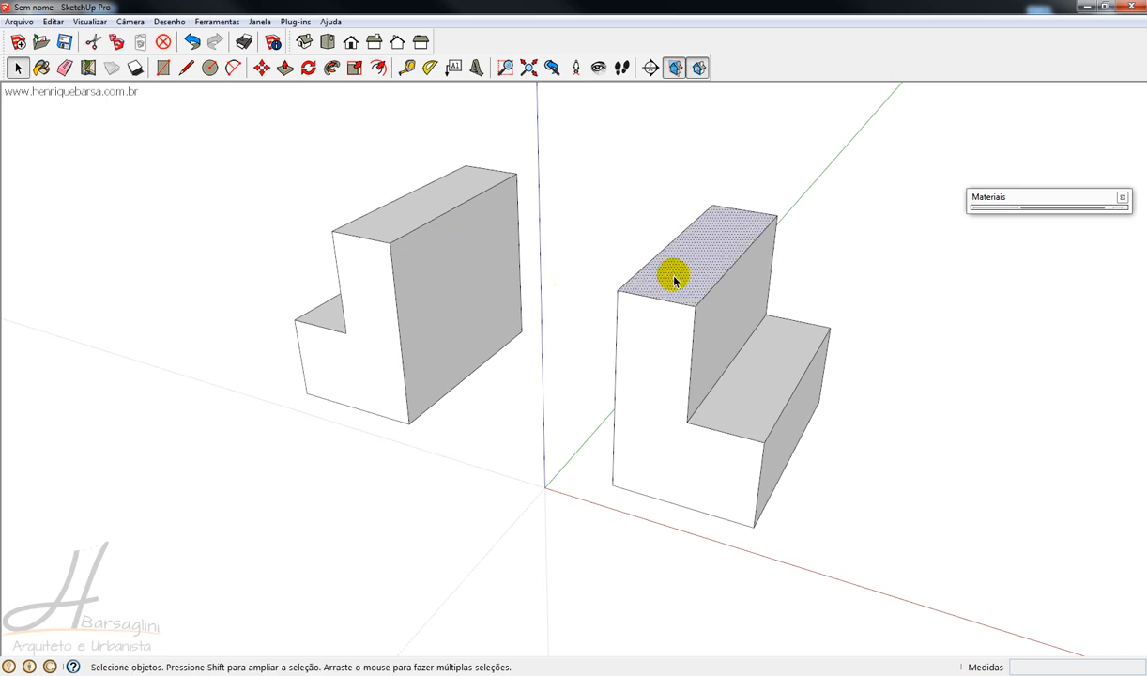
pyautogui.press('s')
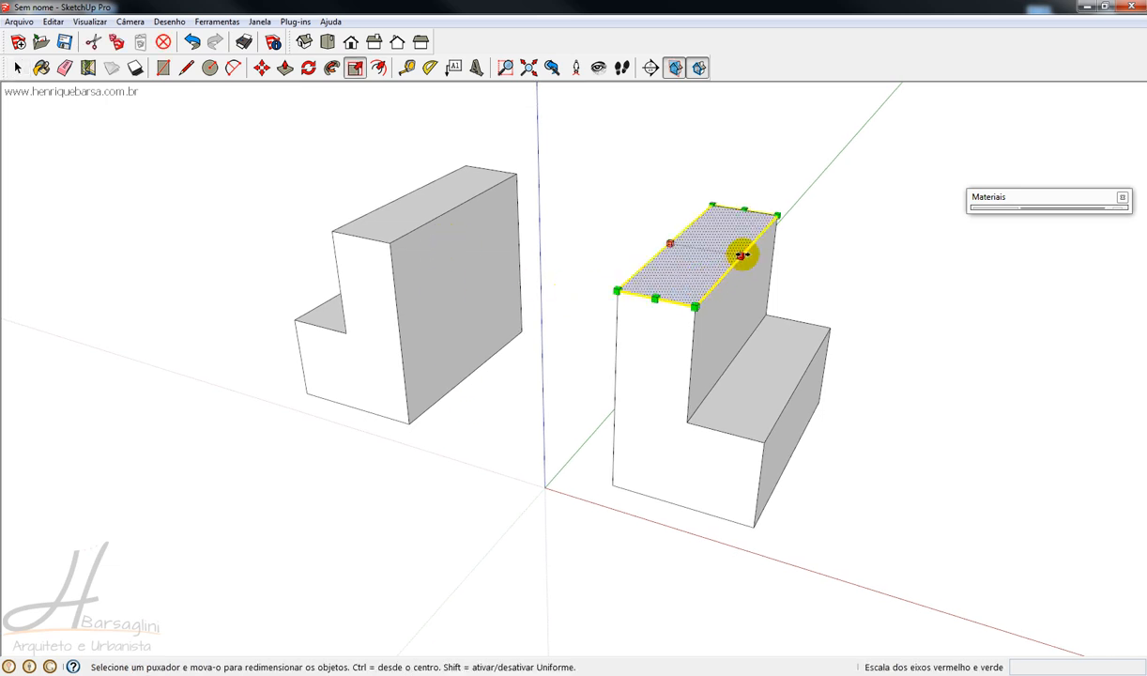
pyautogui.moveTo(739, 251); pyautogui.dragTo(632, 277)
pyautogui.press('space')
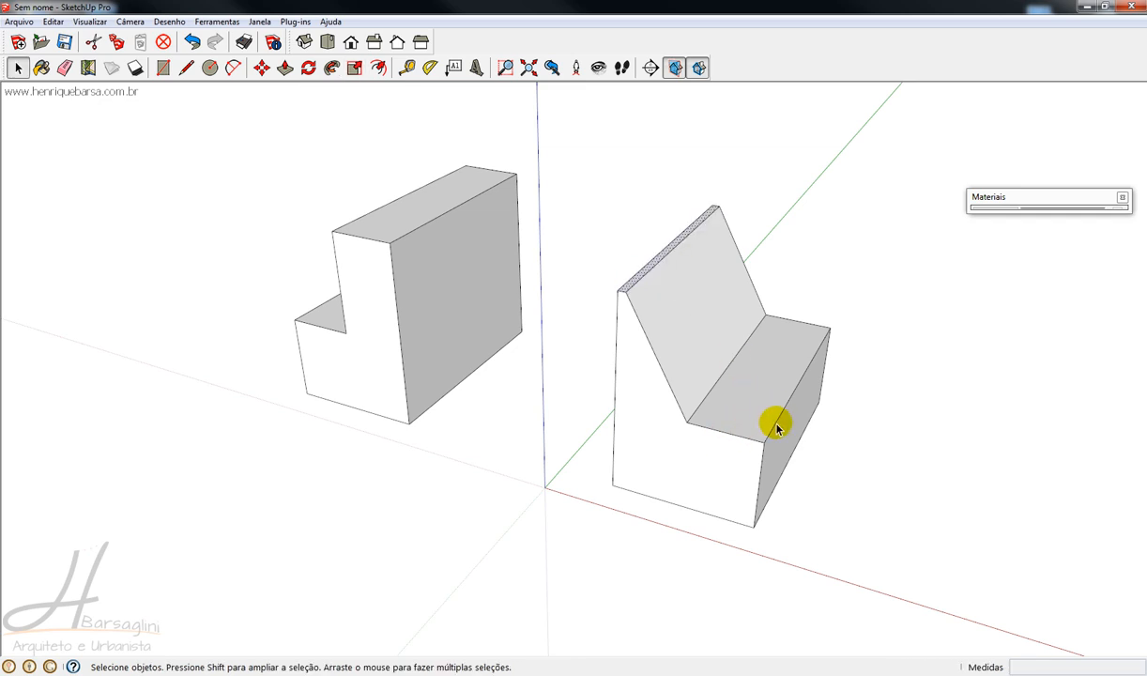
# - Widen the front face of the original block's seat about its centre along the green axis to 1.50
pyautogui.moveTo(776, 424); pyautogui.dragTo(698, 454, button='middle')
pyautogui.press('s')
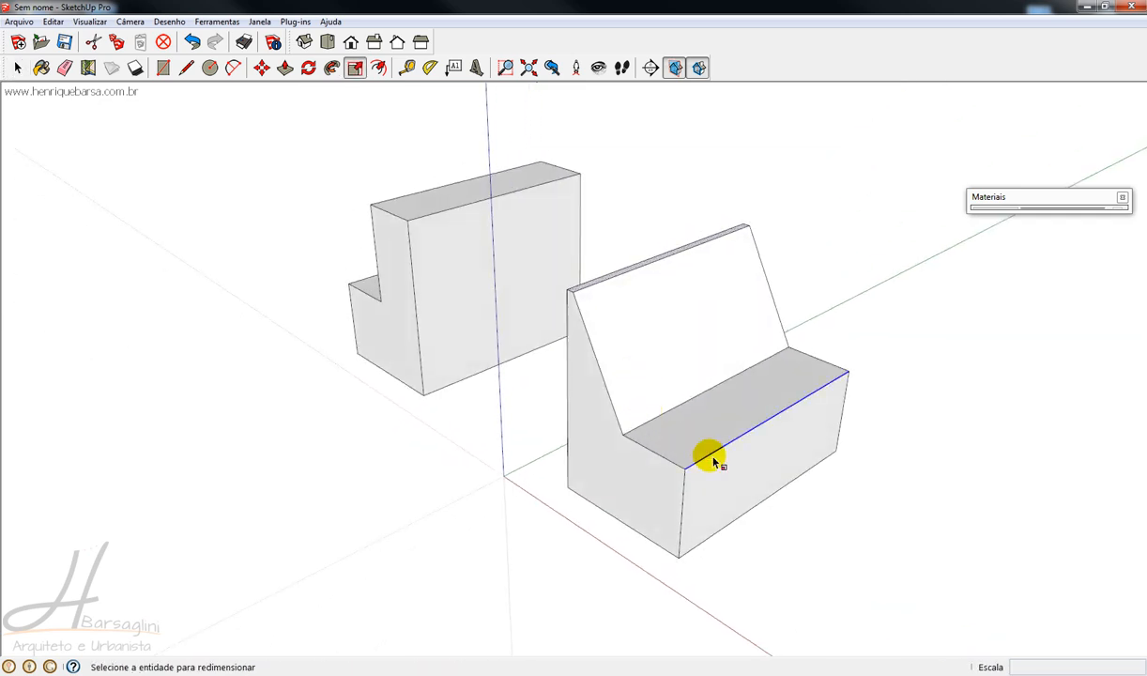
pyautogui.click(716, 487)
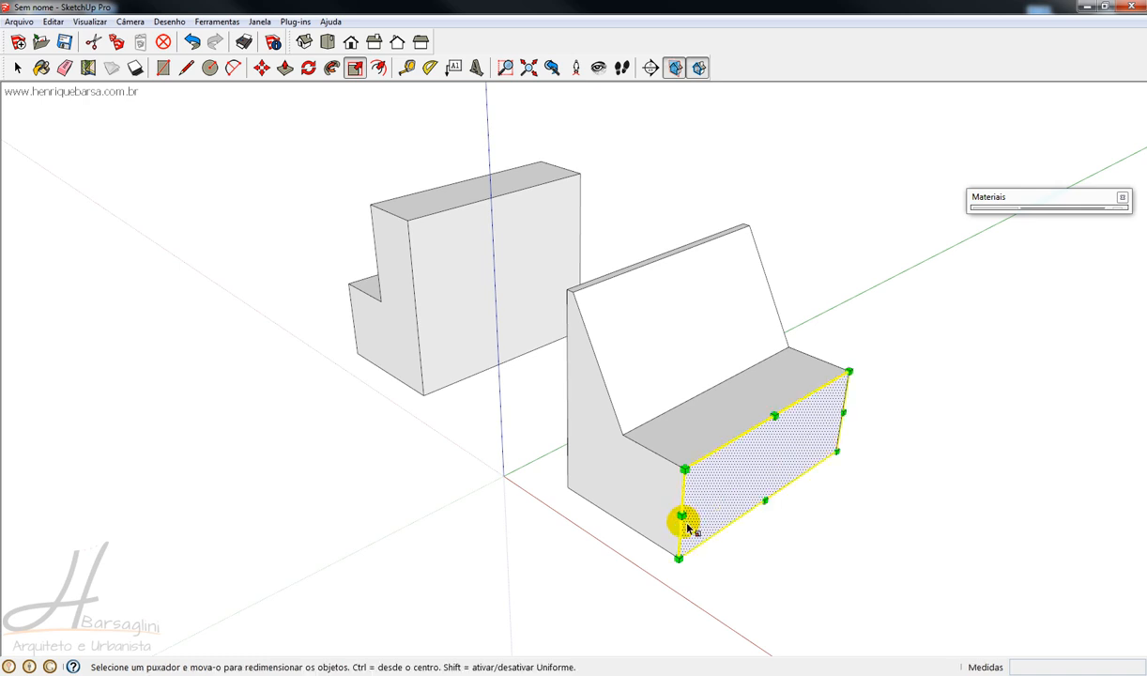
pyautogui.moveTo(681, 516); pyautogui.dragTo(637, 527)
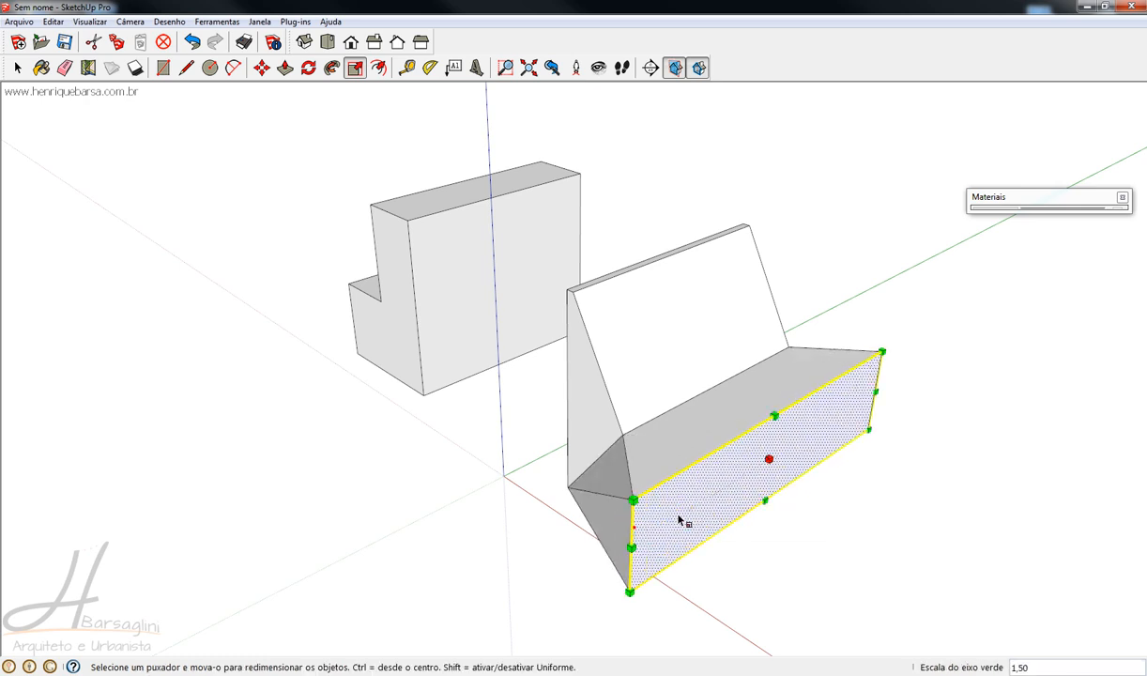
pyautogui.press('space')
pyautogui.moveTo(746, 505); pyautogui.dragTo(780, 501, button='middle')
pyautogui.hotkey('ctrl', 'z')
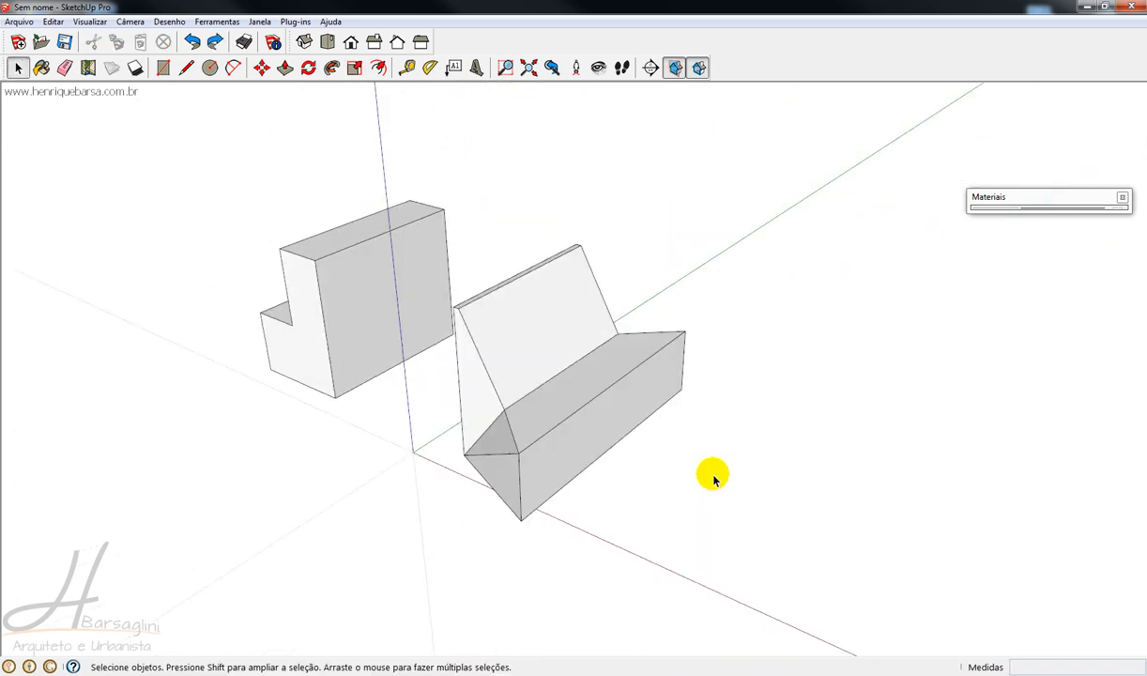
# - Select both stepped blocks and delete them
pyautogui.moveTo(206, 174); pyautogui.dragTo(762, 570)
pyautogui.press('Delete')
pyautogui.moveTo(610, 462); pyautogui.dragTo(478, 423, button='middle')
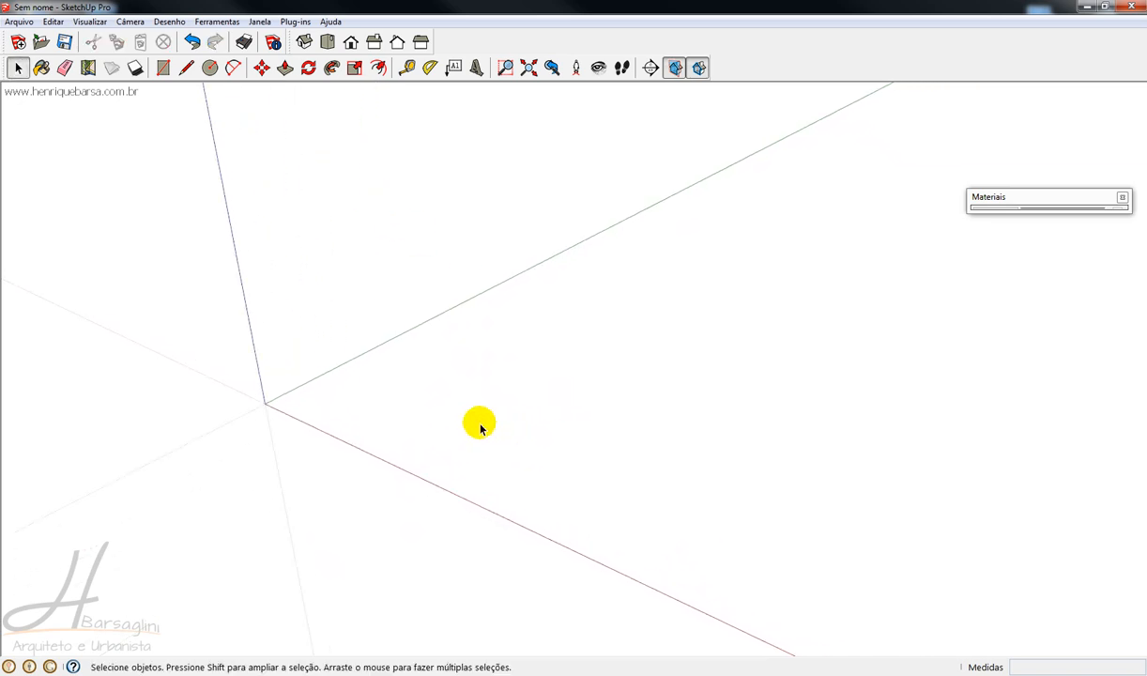
# - Draw a small circle on the ground plane between the red and green axes
pyautogui.scroll(4, 519, 459)
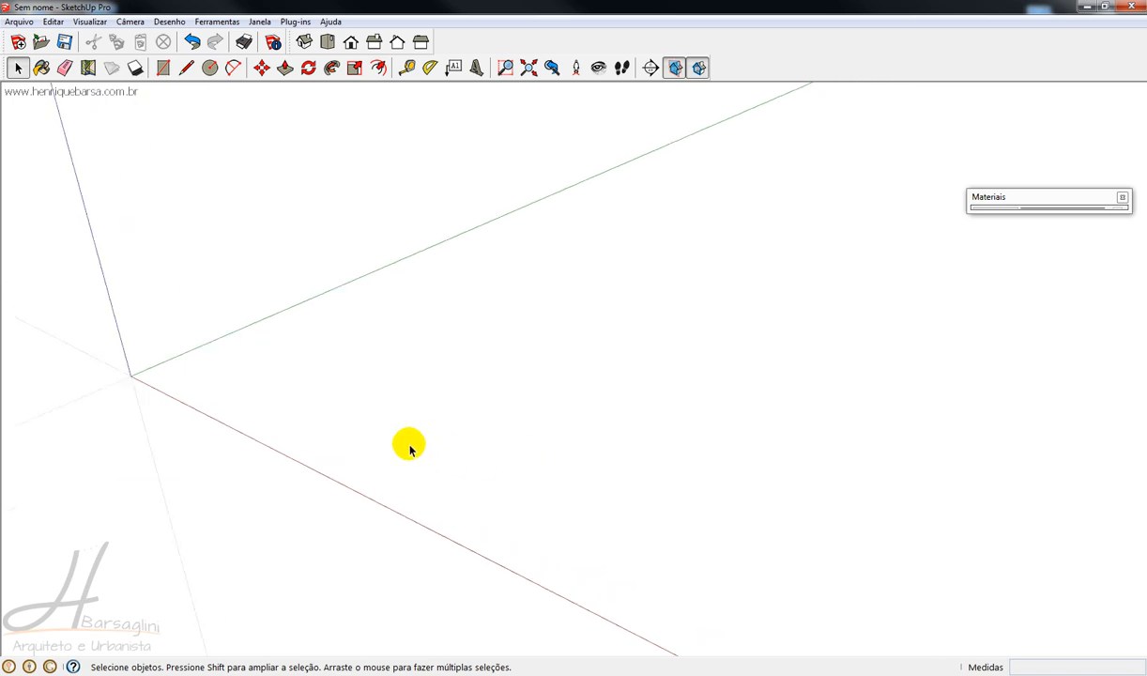
pyautogui.press('c')
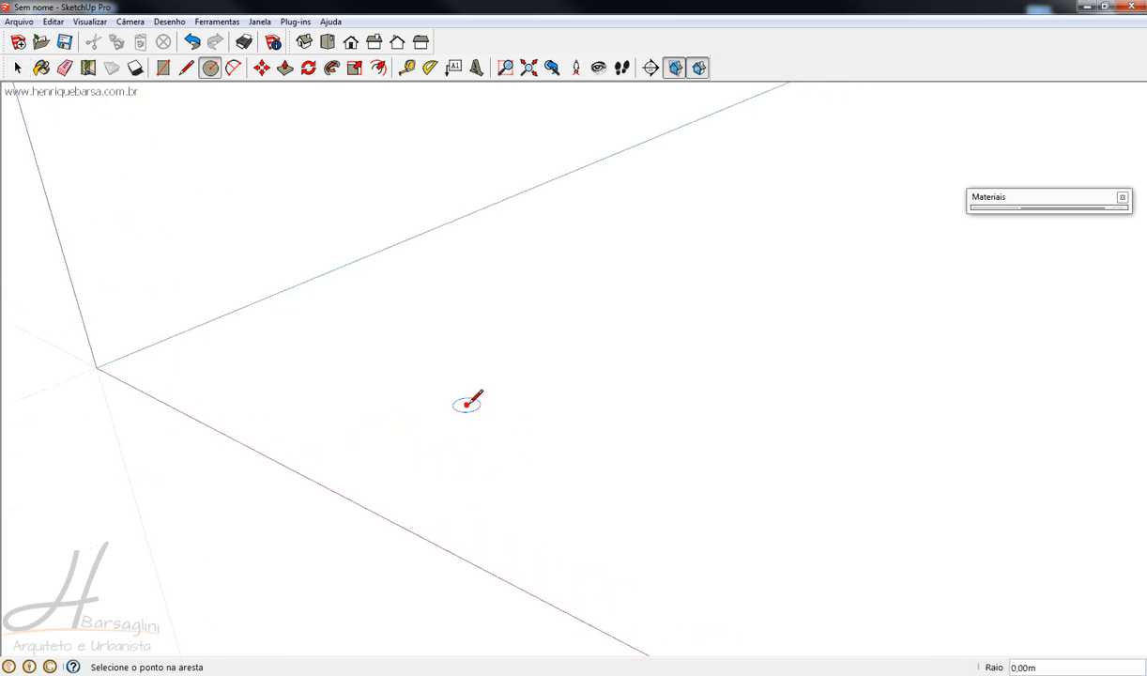
pyautogui.click(488, 398)
pyautogui.scroll(4, 464, 403)
# - Pull the circle's face up about 0.02 m into a flat cylinder
pyautogui.press('p')
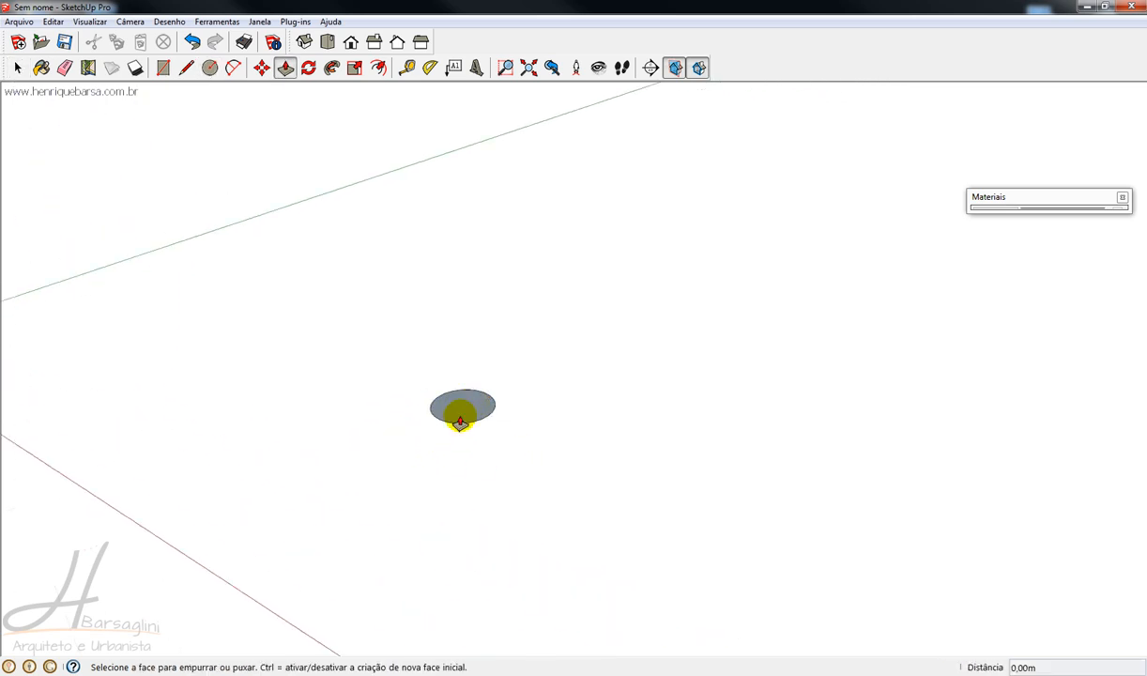
pyautogui.click(459, 411)
pyautogui.click(462, 410)
pyautogui.scroll(2, 461, 406)
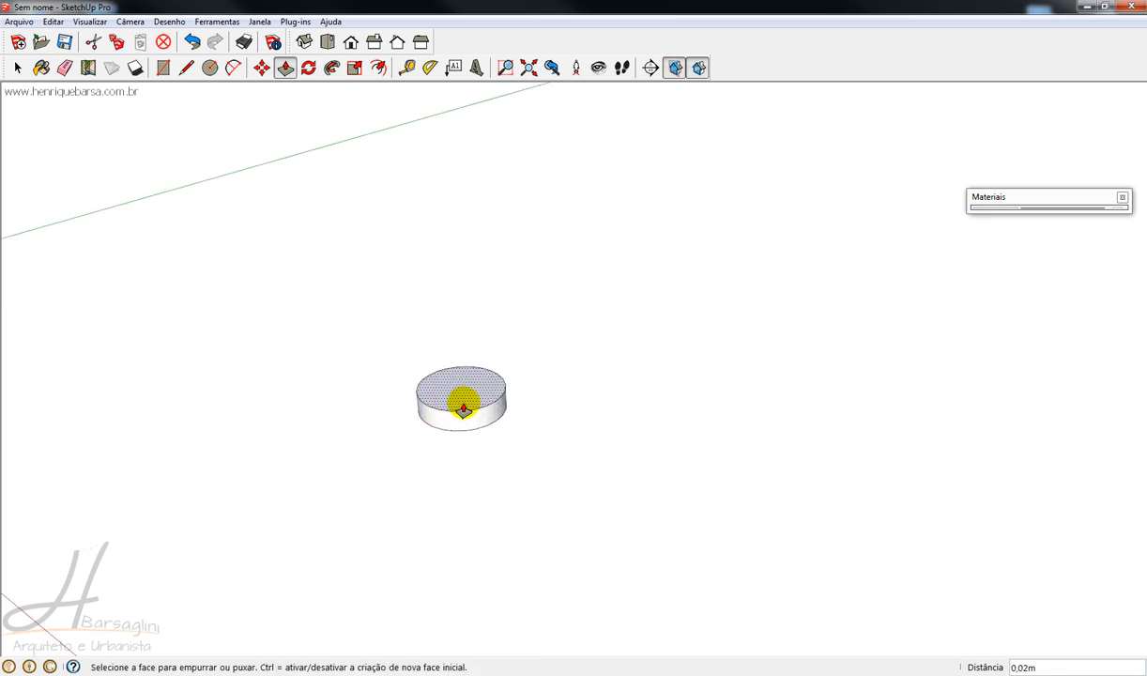
# - Draw a concentric circle of about 0.02 m radius on the cylinder's top face and pull it up into a tall, thin column
pyautogui.scroll(1, 462, 398)
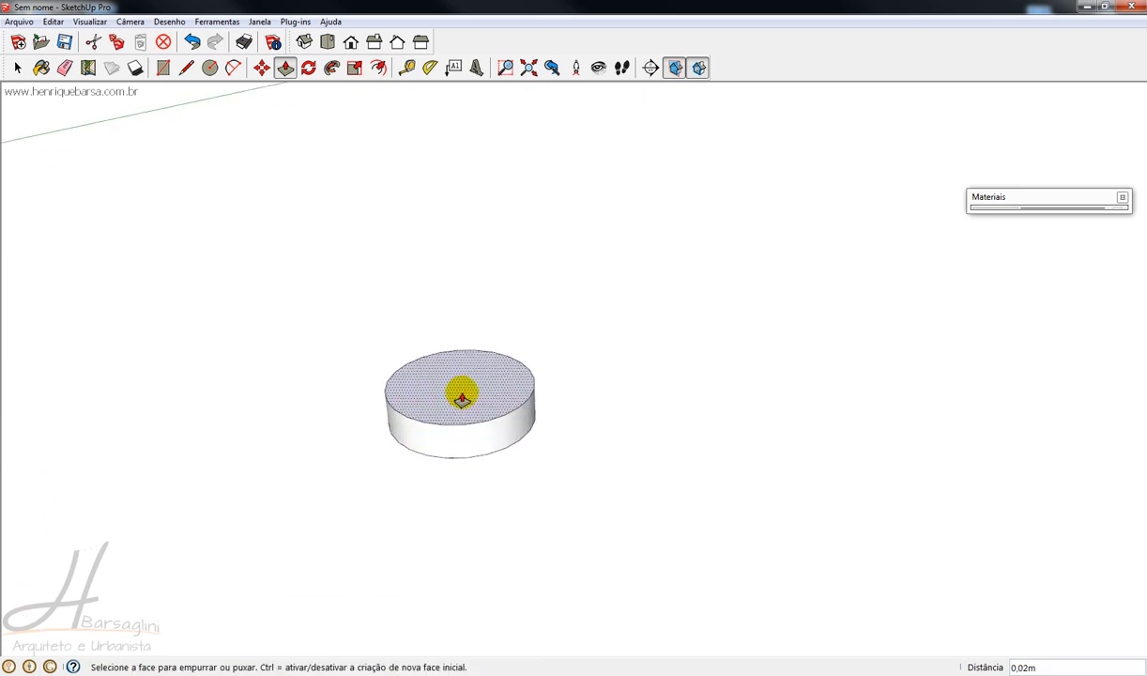
pyautogui.press('c')
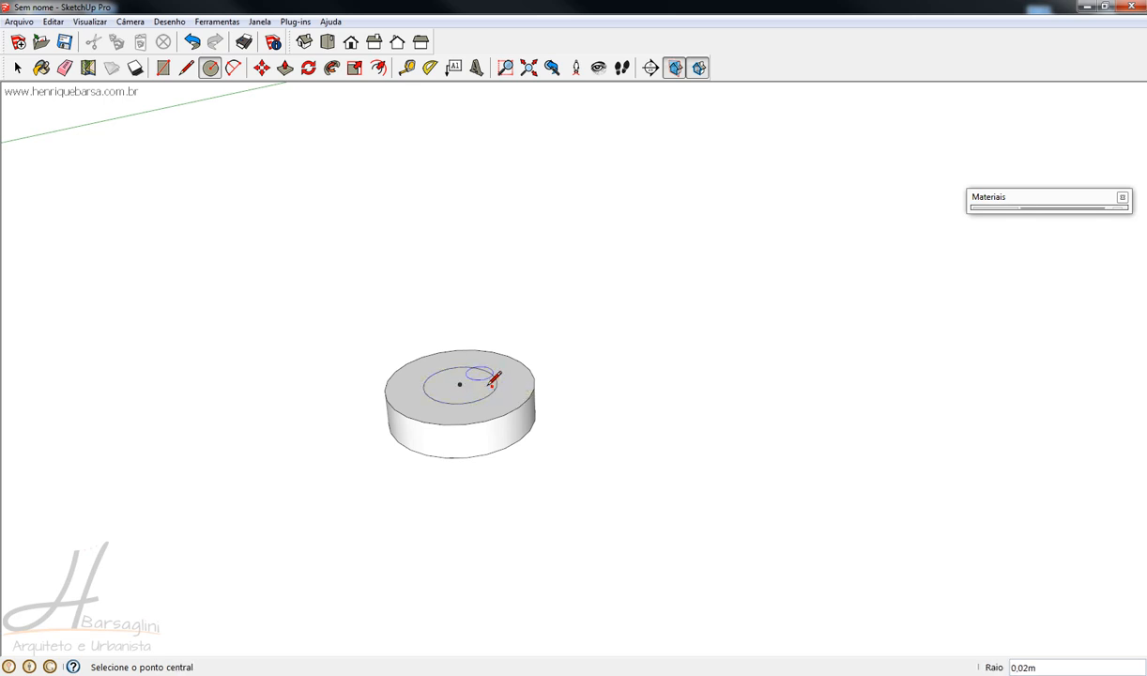
pyautogui.click(490, 385)
pyautogui.press('p')
pyautogui.click(478, 387)
pyautogui.moveTo(476, 353); pyautogui.dragTo(474, 232, button='middle')
pyautogui.scroll(2, 477, 220)
# - Select the whole column with its base and make it a group
pyautogui.press('space')
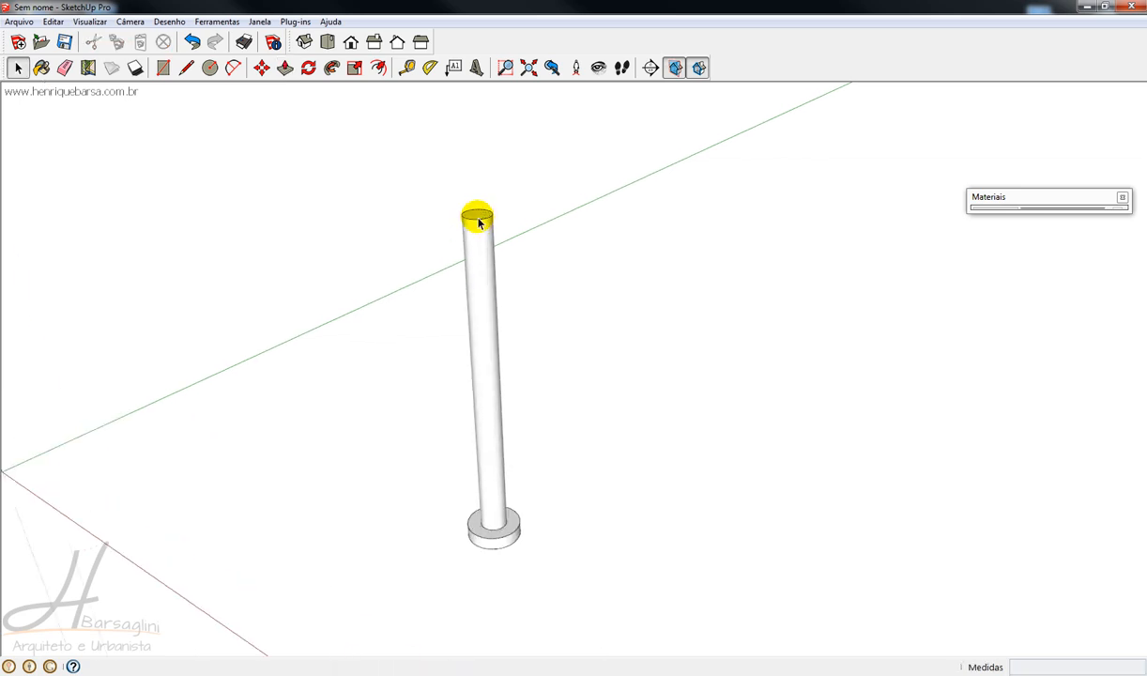
pyautogui.tripleClick(478, 219)
pyautogui.rightClick(478, 220)
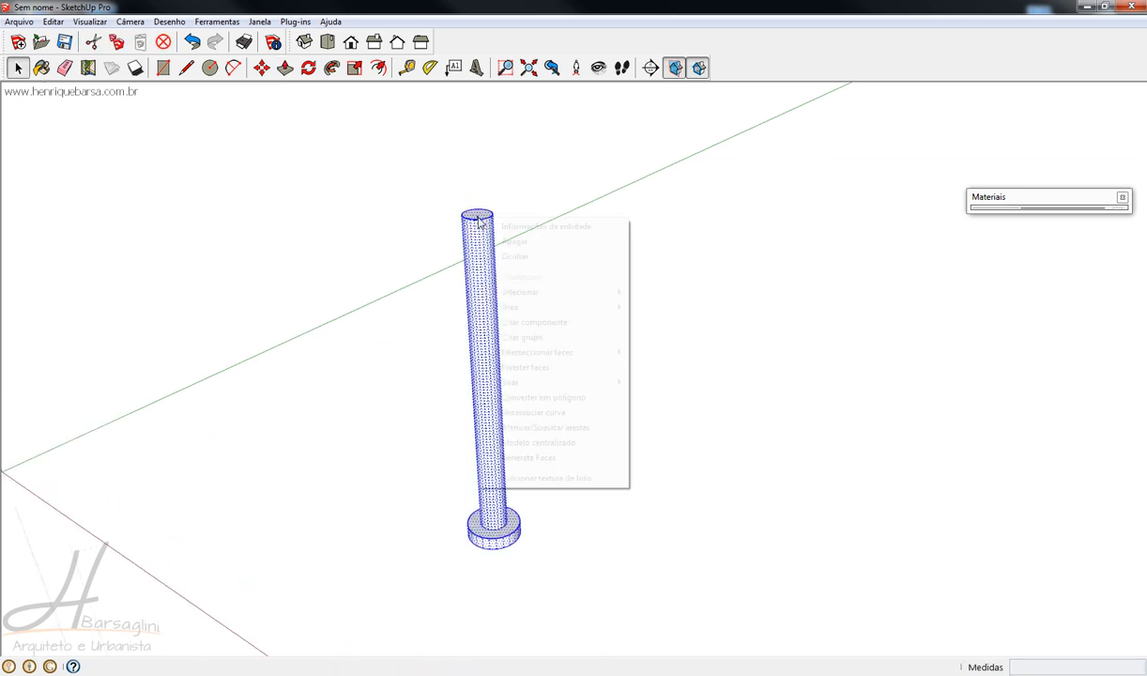
pyautogui.click(537, 335)
# - Draw a large circle for the tabletop, centred on the column's top face and extending well beyond the base
pyautogui.scroll(5, 465, 214)
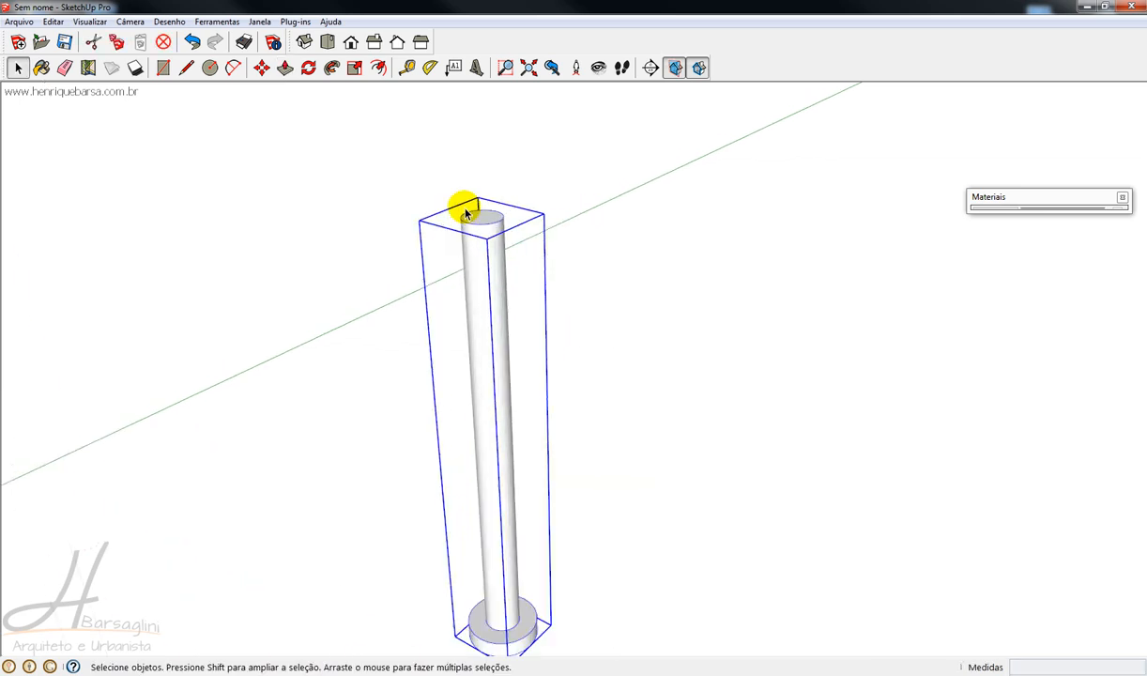
pyautogui.press('c')
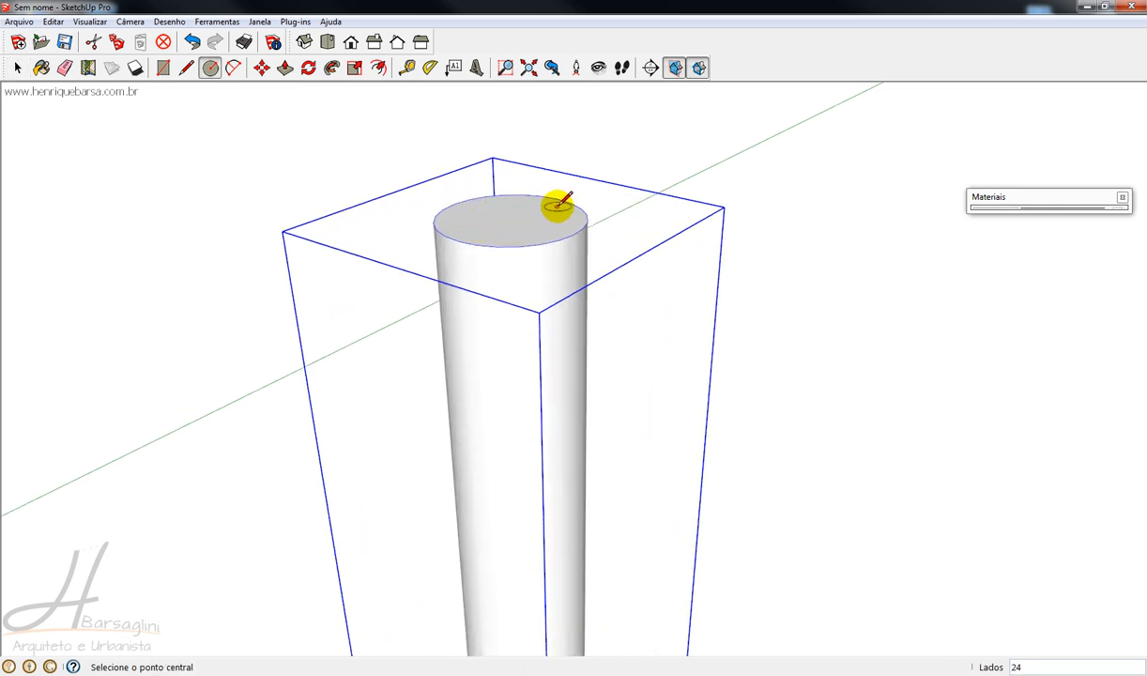
pyautogui.click(509, 219)
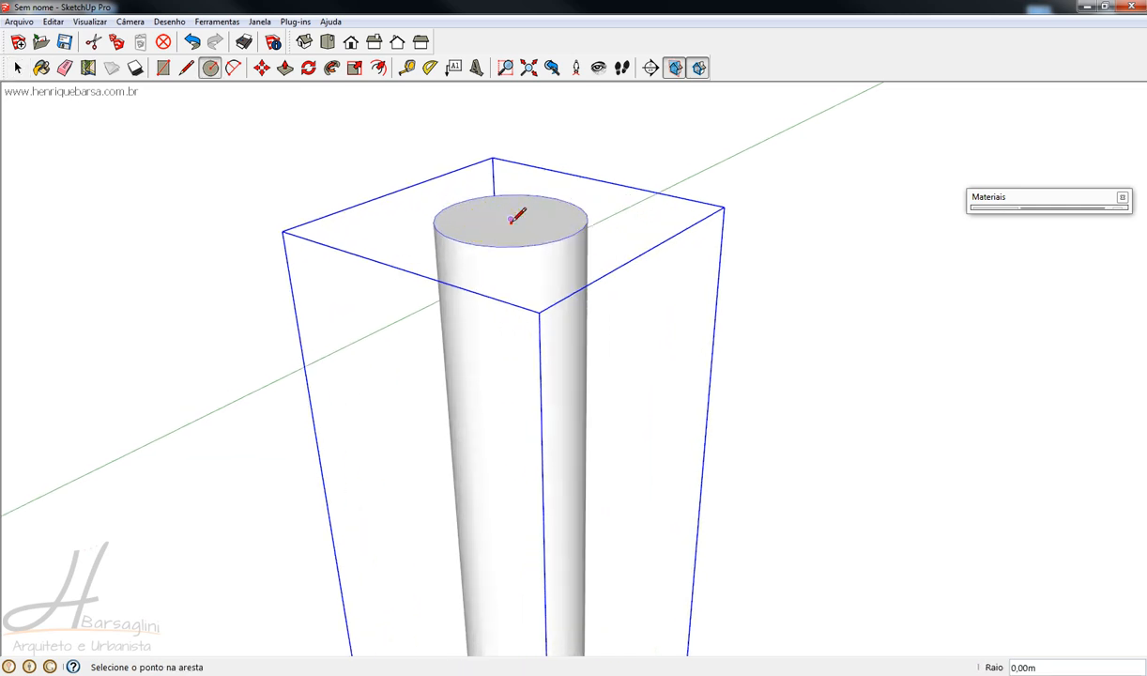
pyautogui.scroll(-5, 511, 220)
pyautogui.scroll(-2, 559, 235)
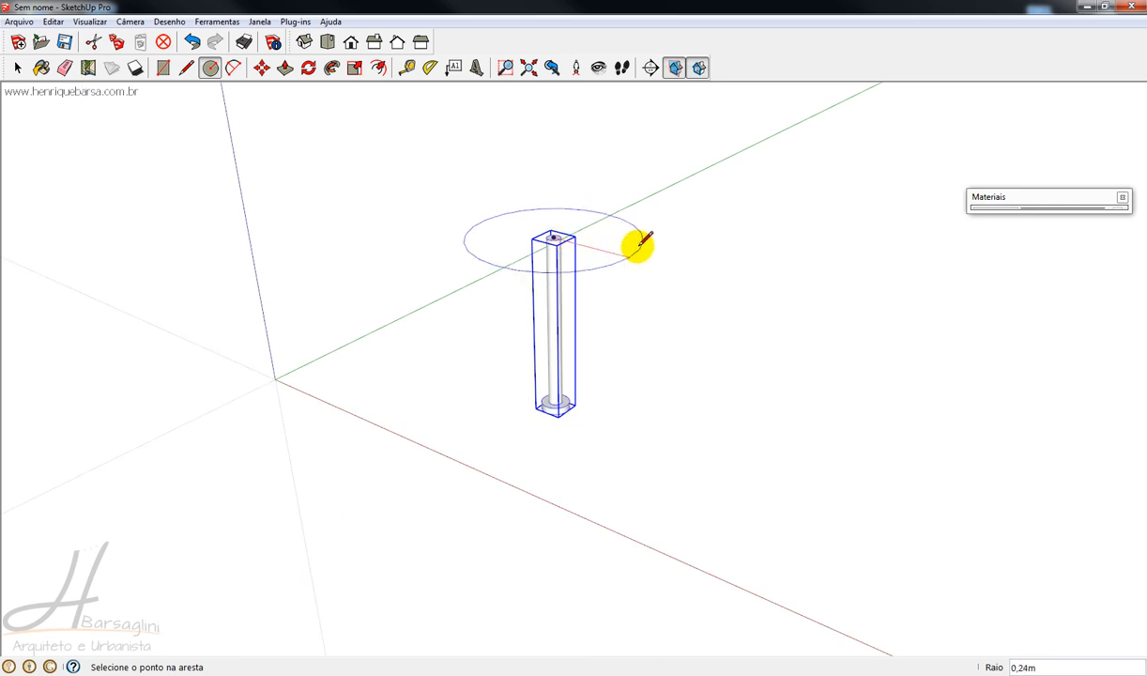
pyautogui.click(710, 251)
# - Pull the large circle into a round tabletop about 0.01 m thick
pyautogui.press('p')
pyautogui.click(662, 266)
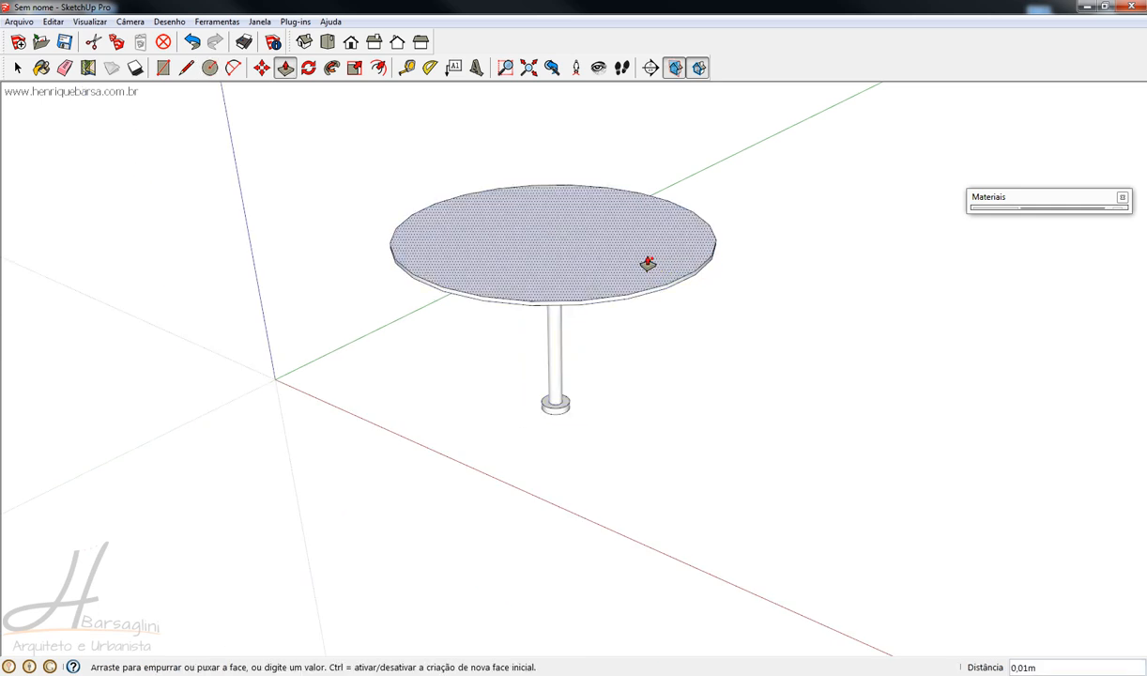
pyautogui.press('space')
pyautogui.moveTo(607, 280); pyautogui.dragTo(607, 310, button='middle')
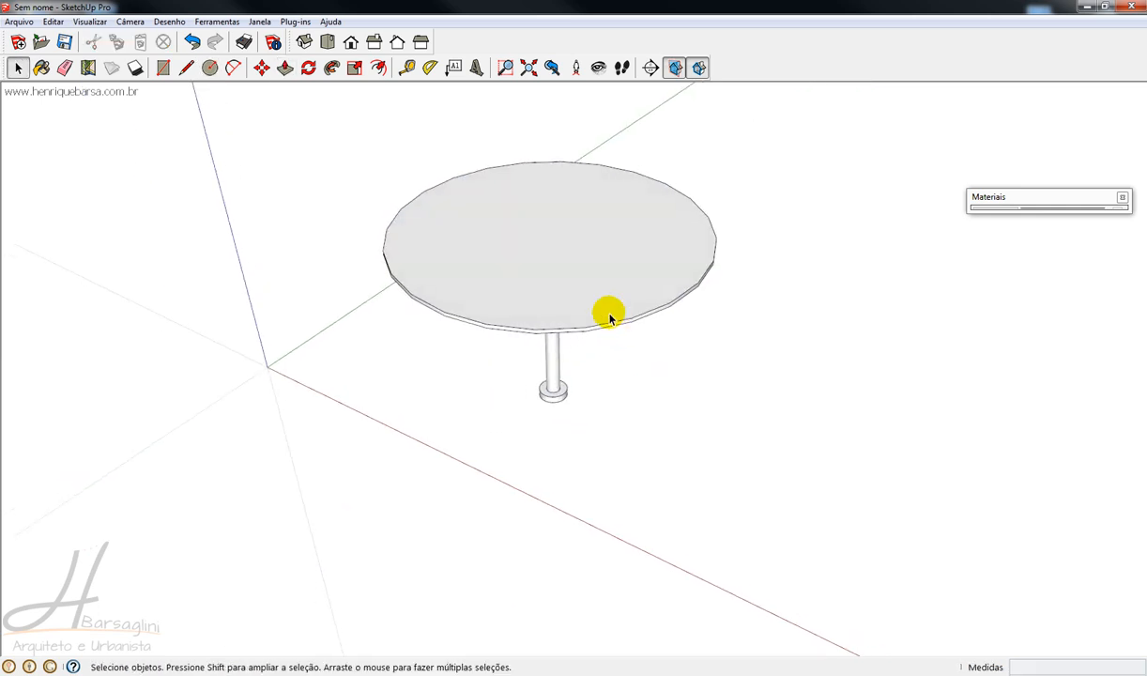
pyautogui.tripleClick(601, 305)
pyautogui.click(437, 359)
# - Draw a rectangle of about 0.32 by 0.35 m on the ground beside the table, close to the red axis
pyautogui.moveTo(433, 361); pyautogui.dragTo(704, 579, button='middle')
pyautogui.press('r')
pyautogui.click(504, 456)
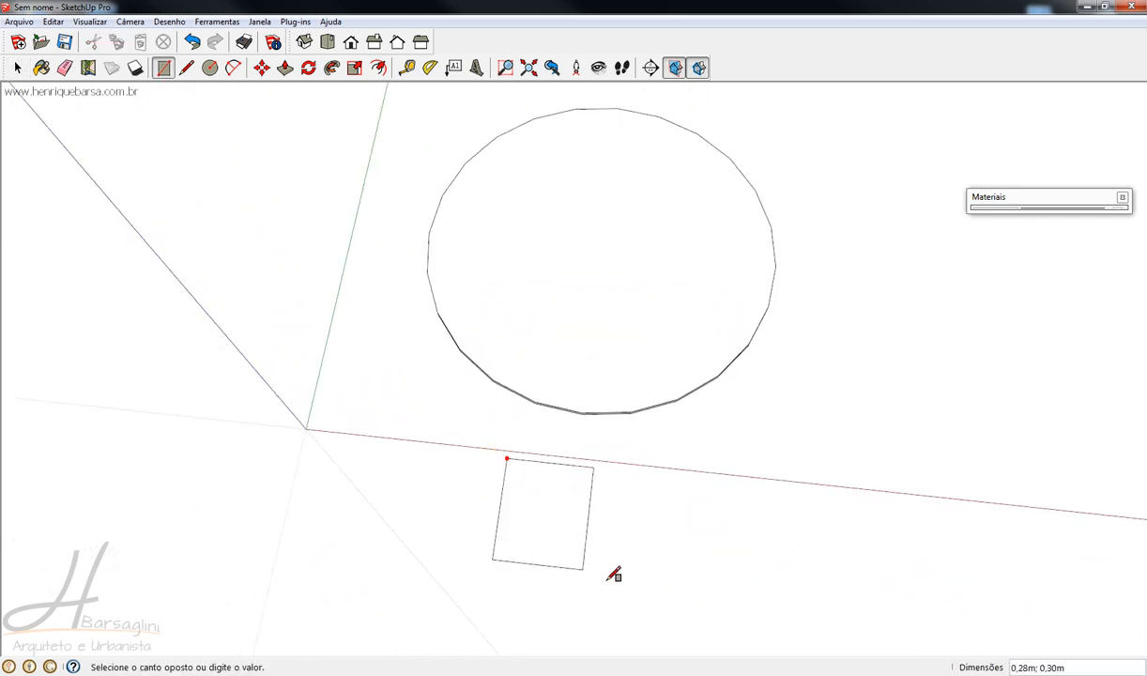
pyautogui.click(613, 599)
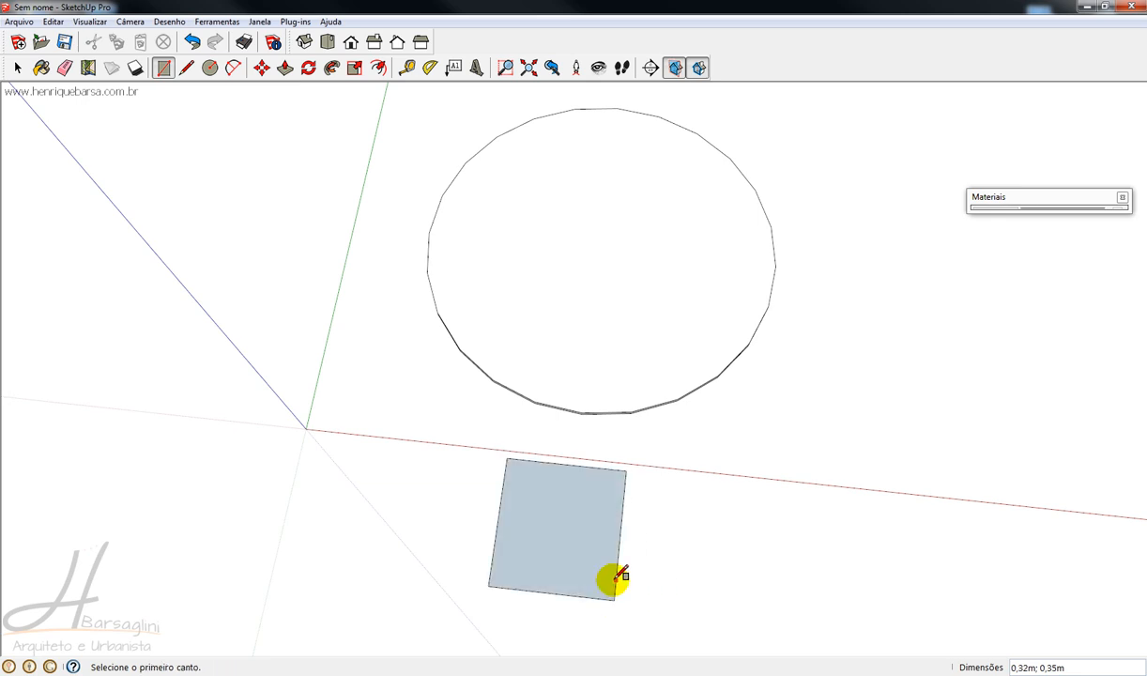
# - Pull the rectangle up about 0.41 m into a block
pyautogui.moveTo(616, 576); pyautogui.dragTo(346, 453, button='middle')
pyautogui.press('p')
pyautogui.moveTo(482, 530); pyautogui.dragTo(474, 442)
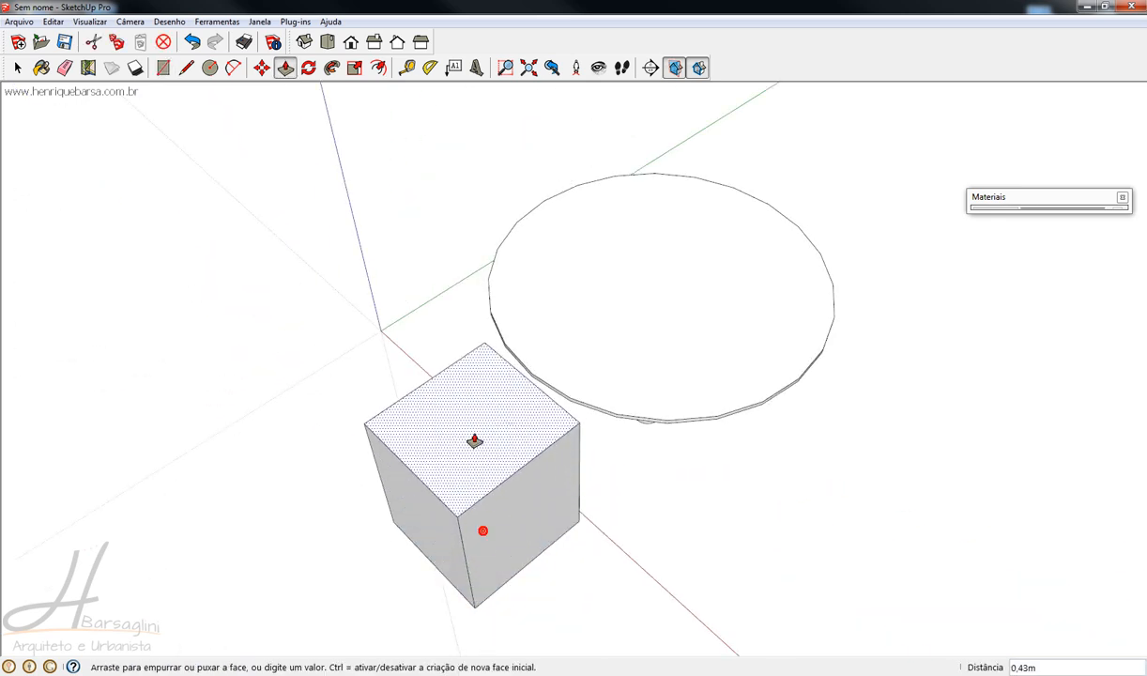
pyautogui.moveTo(474, 441); pyautogui.dragTo(410, 389, button='middle')
pyautogui.click(431, 386)
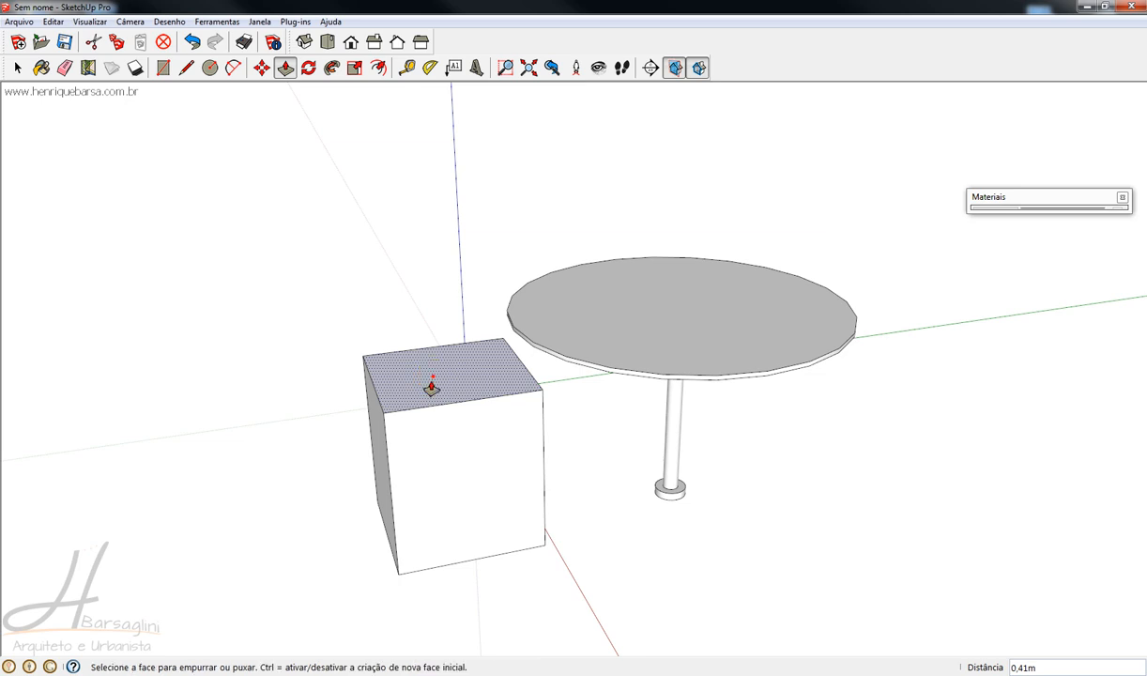
# - Draw a rectangle of about 0.21 by 0.33 m on the table-side part of the block's top and push it down to form a seat
pyautogui.scroll(2, 431, 385)
pyautogui.press('r')
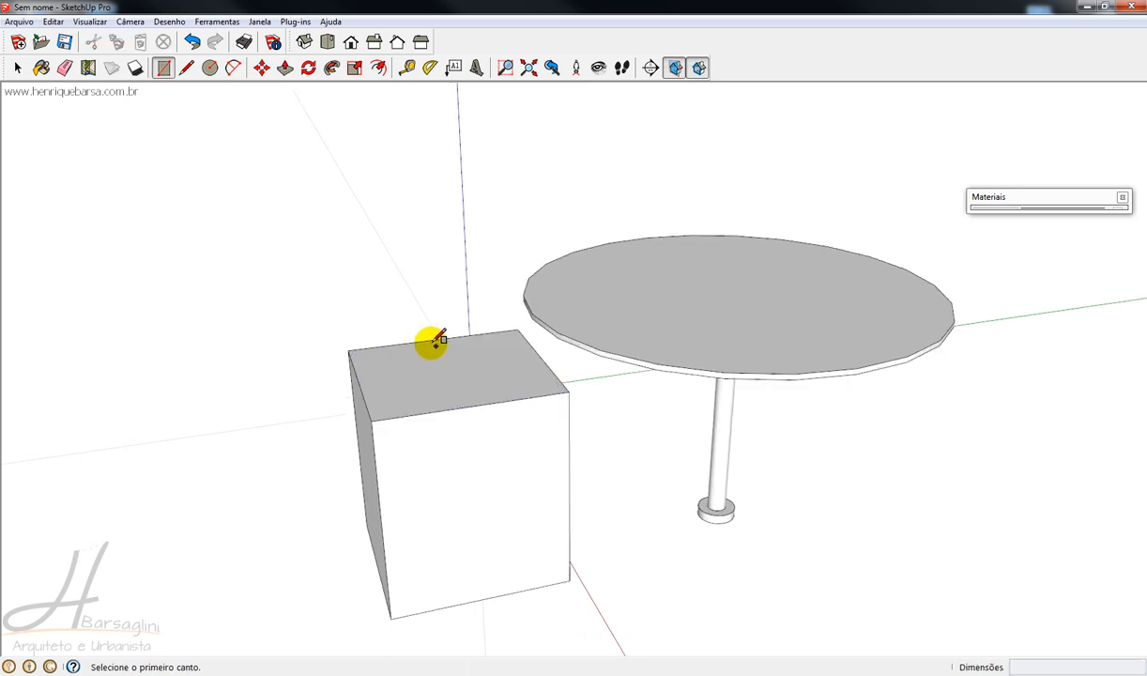
pyautogui.click(420, 340)
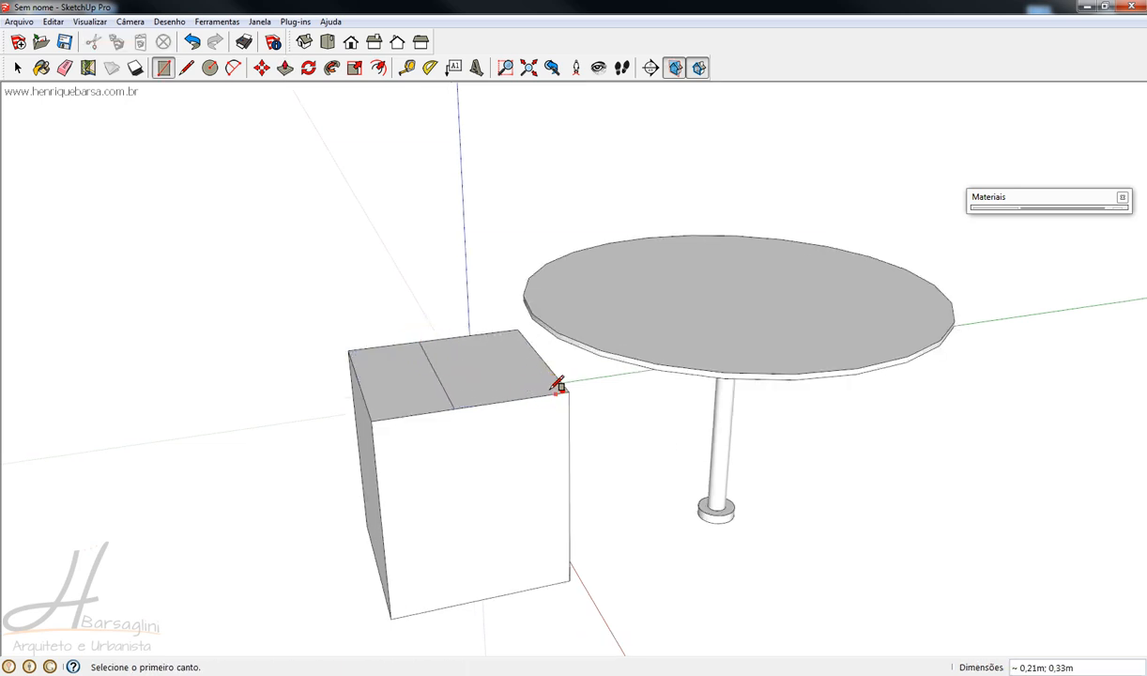
pyautogui.press('p')
pyautogui.click(509, 384)
pyautogui.click(515, 491)
# - Select the entire stepped chair block and make it a group
pyautogui.press('space')
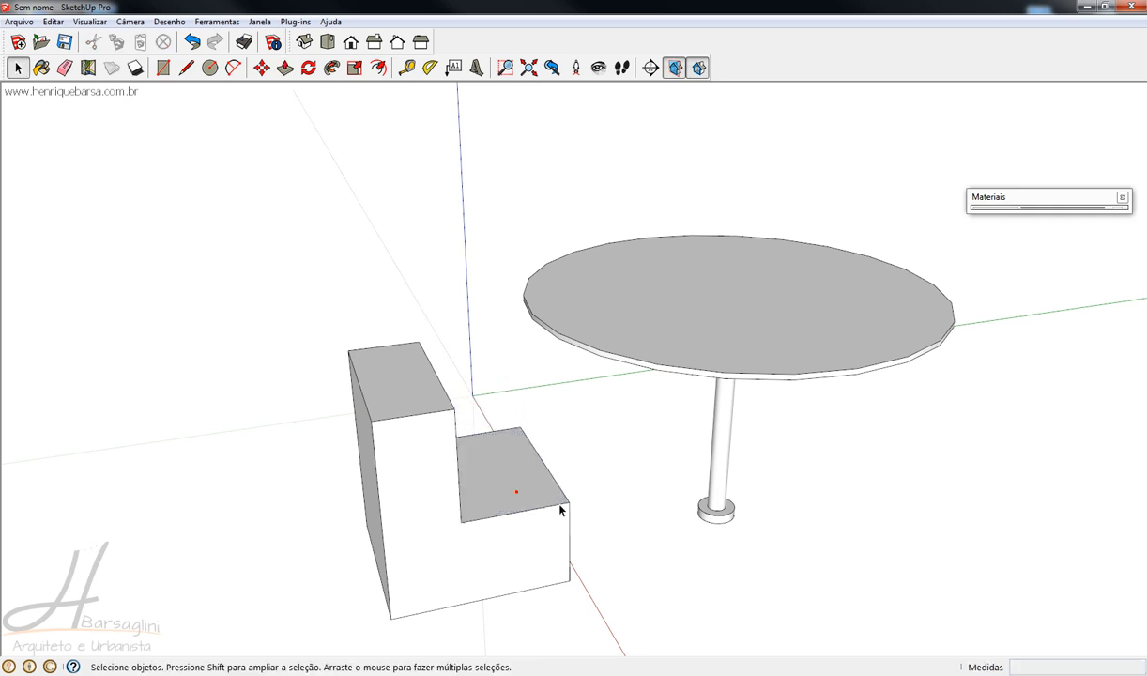
pyautogui.tripleClick(518, 496)
pyautogui.rightClick(502, 484)
pyautogui.click(543, 362)
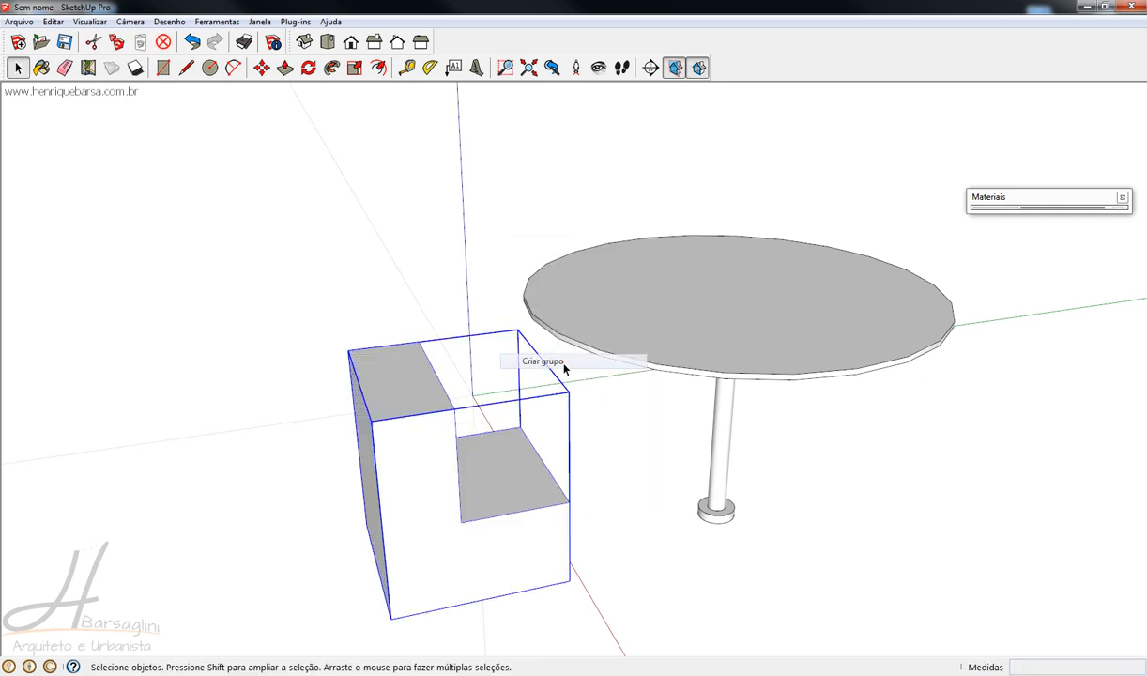
pyautogui.moveTo(563, 368); pyautogui.dragTo(564, 554, button='middle')
pyautogui.click(661, 540)
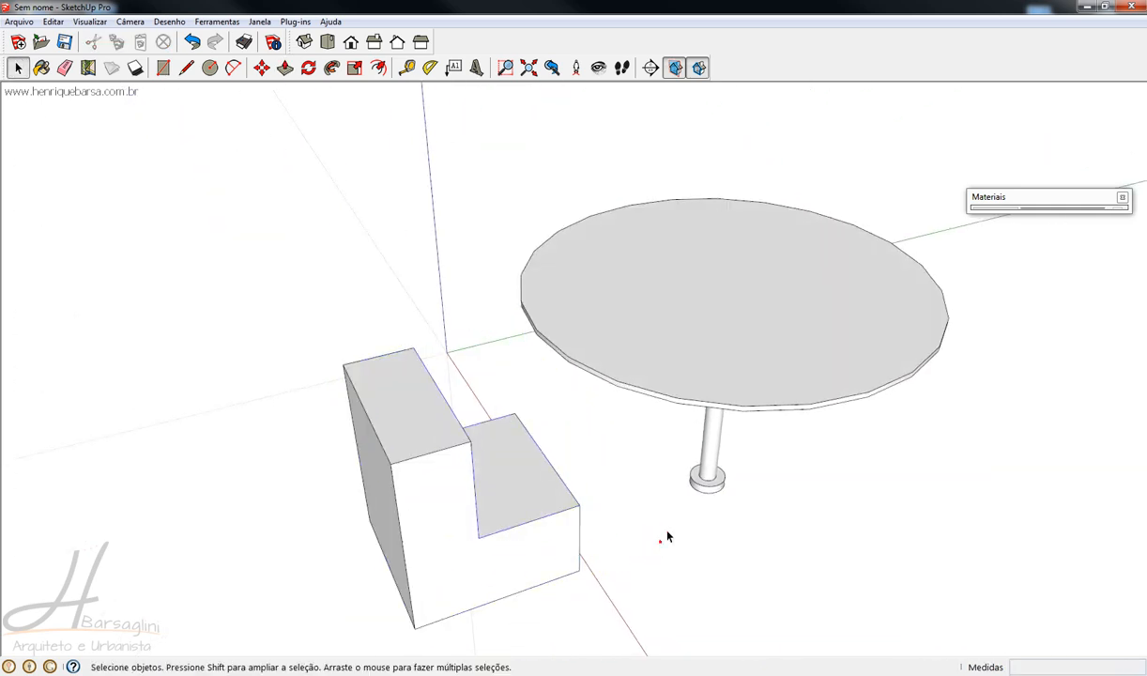
# - Create a copy of the chair group rotated 90° around the centre of the tabletop
pyautogui.moveTo(778, 432); pyautogui.dragTo(575, 292, button='middle')
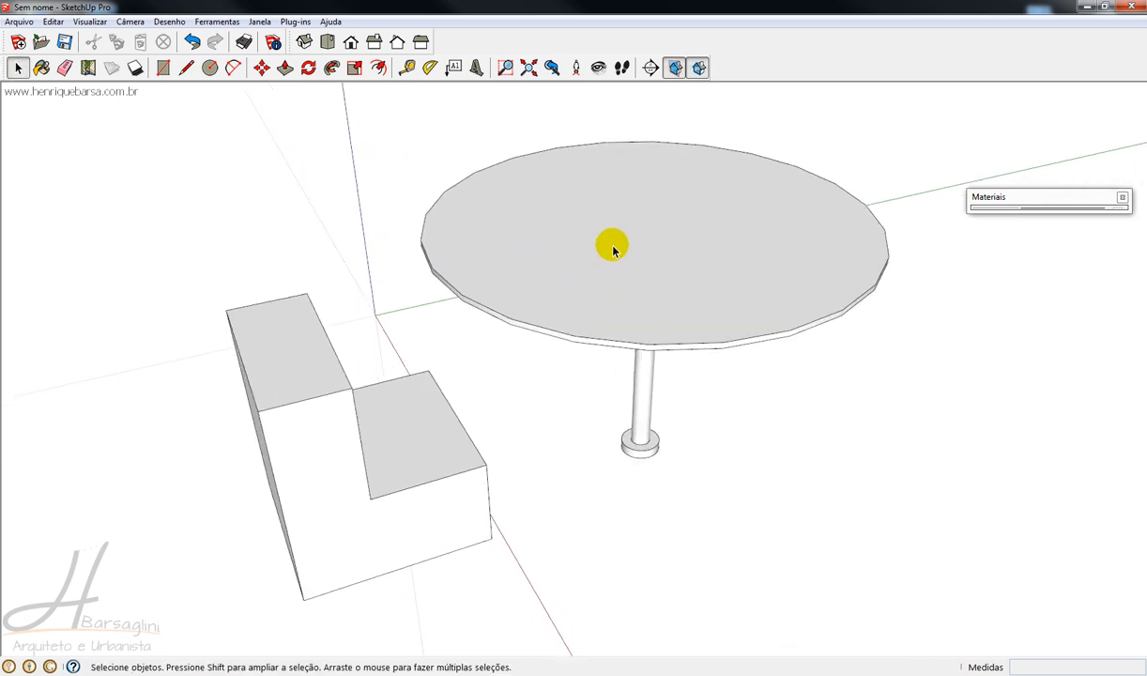
pyautogui.click(308, 70)
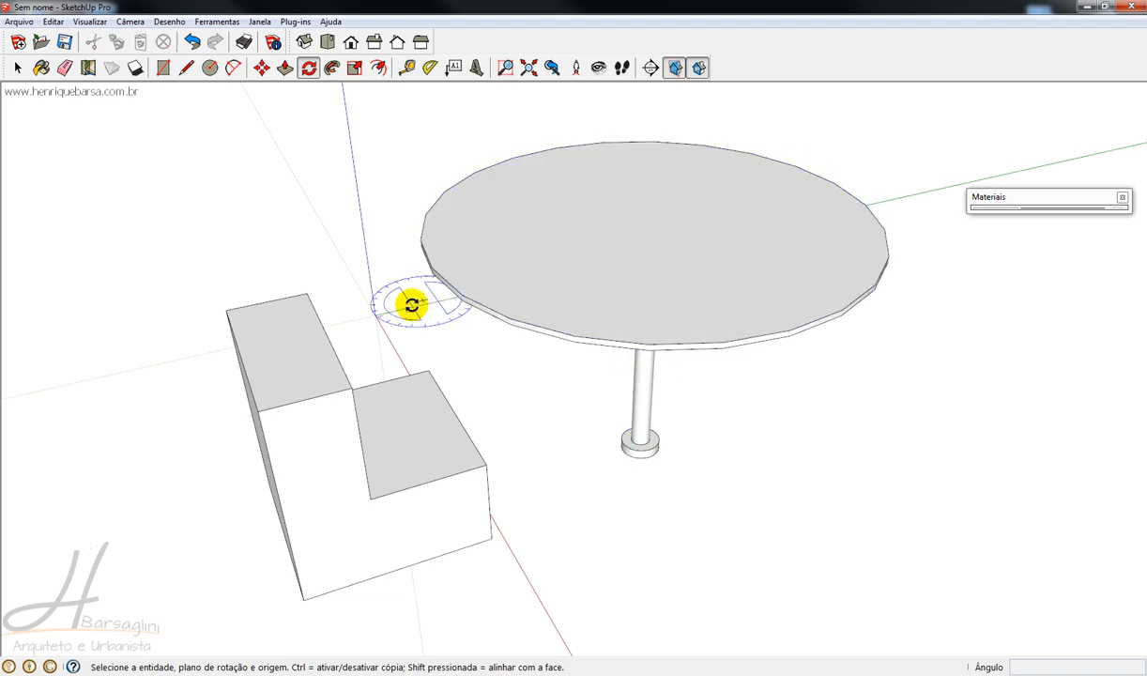
pyautogui.press('space')
pyautogui.click(301, 378)
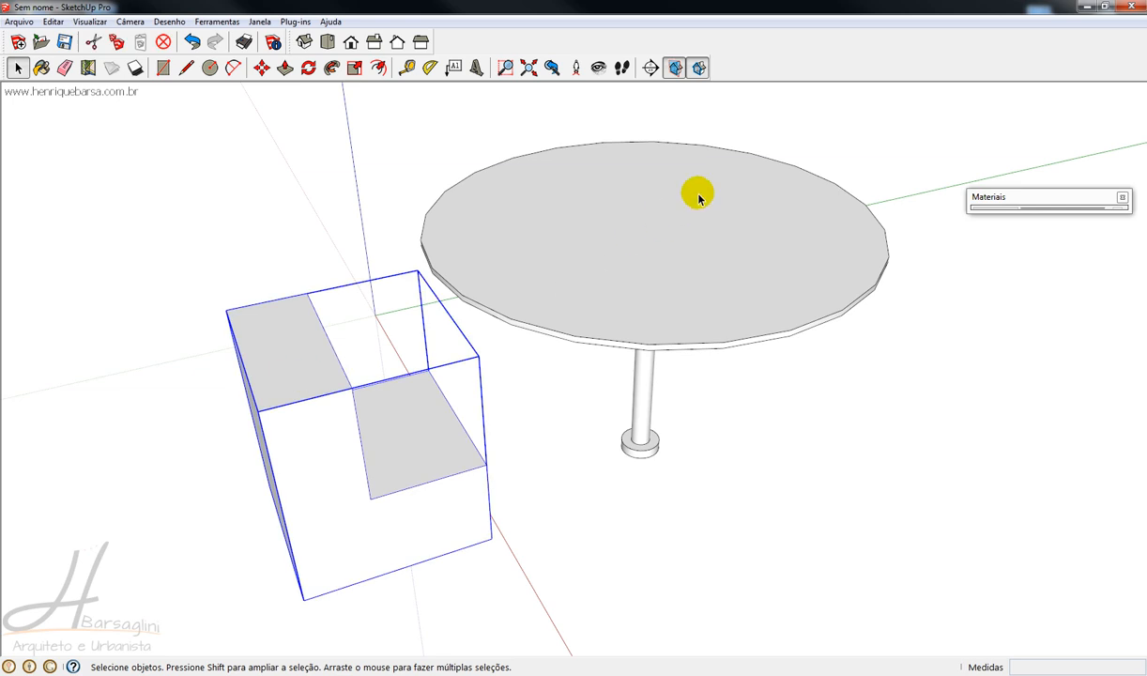
pyautogui.press('q')
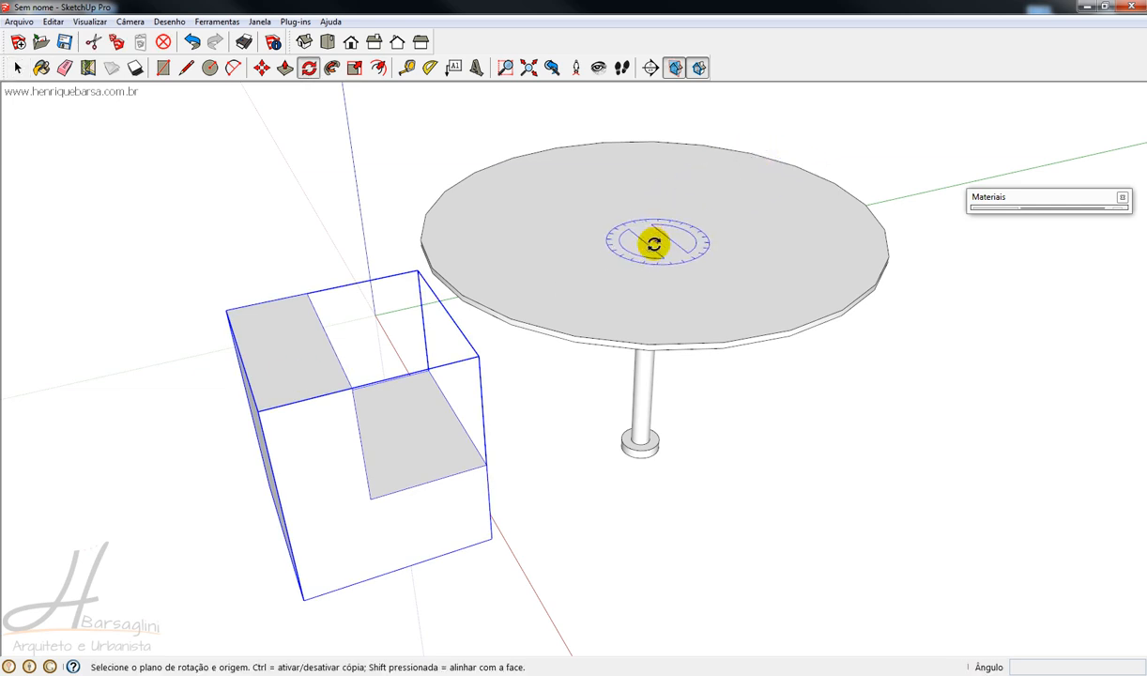
pyautogui.click(651, 220)
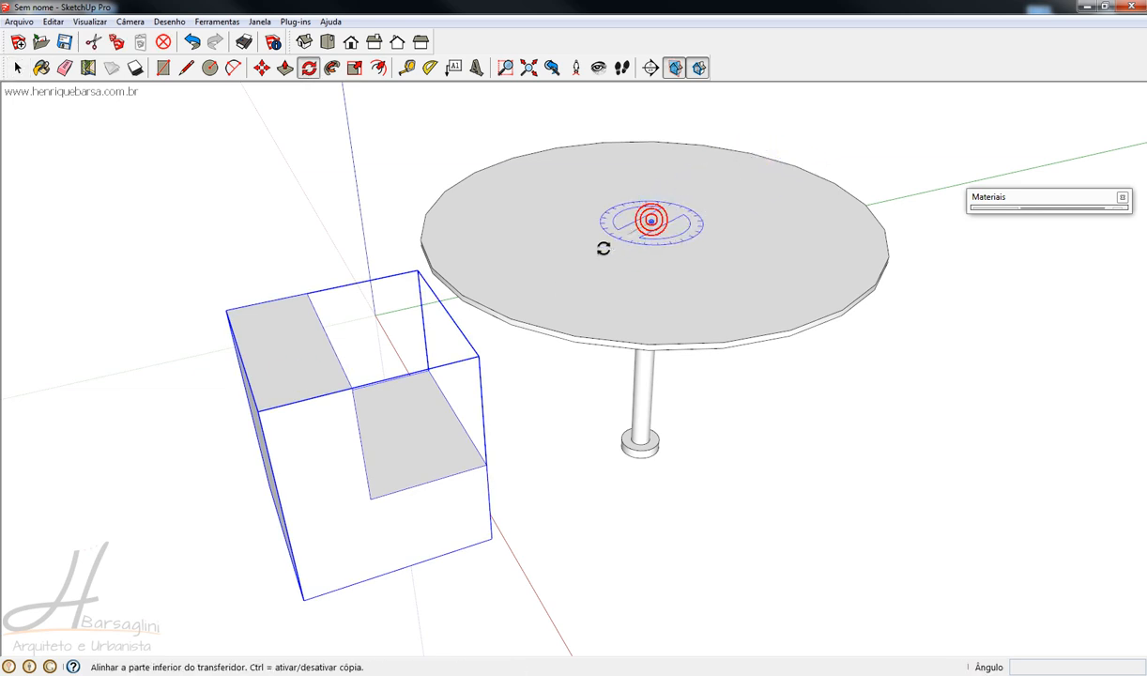
pyautogui.scroll(-3, 284, 341)
pyautogui.moveTo(285, 344); pyautogui.dragTo(448, 346, button='middle')
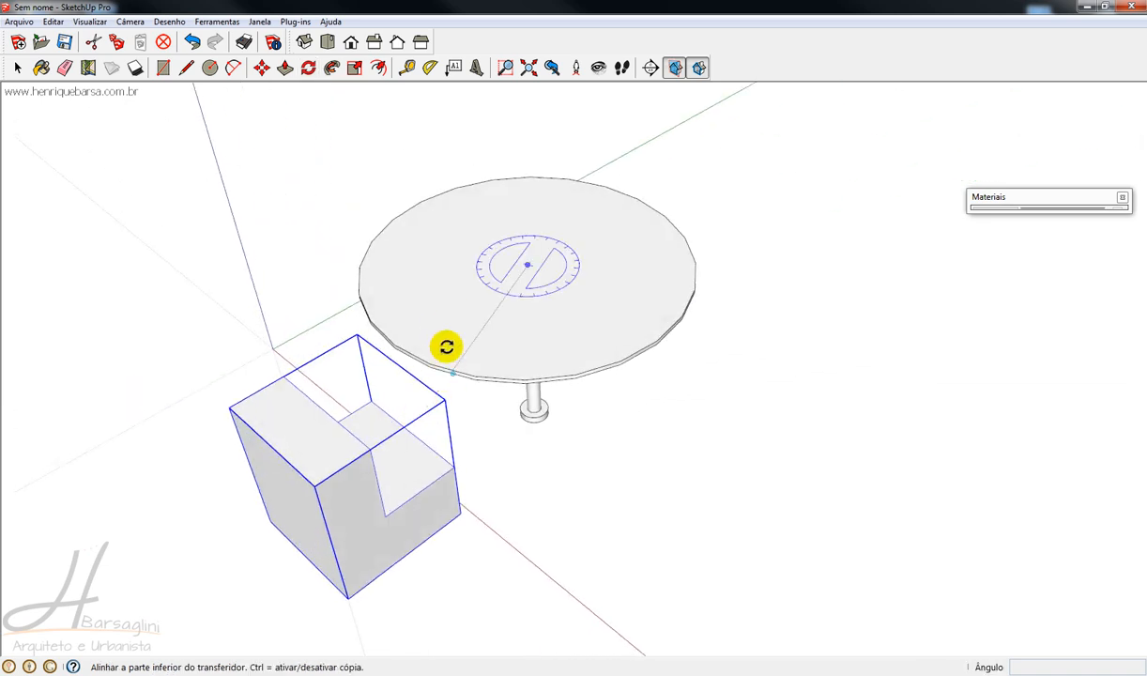
pyautogui.click(426, 324)
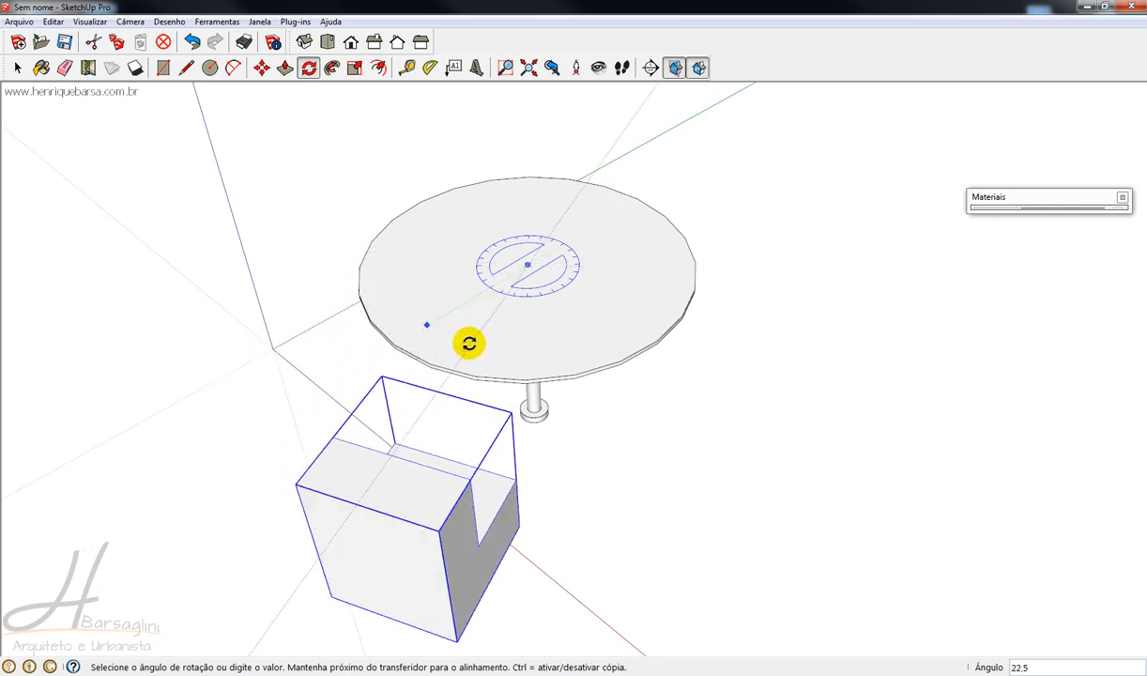
pyautogui.press('ctrl')
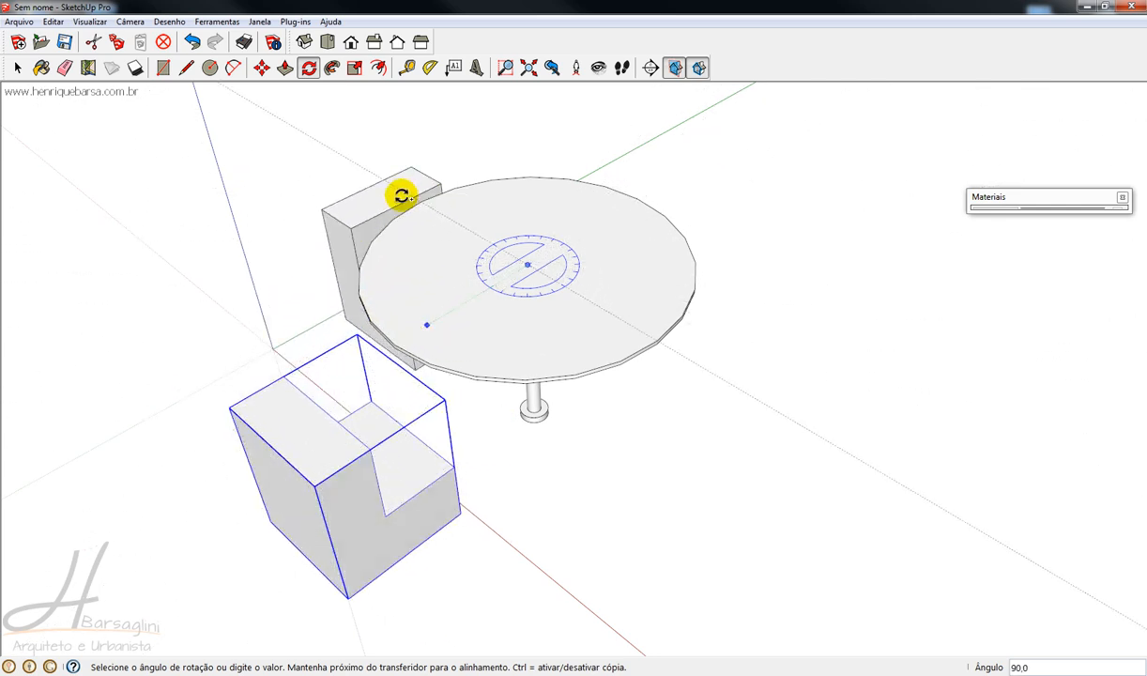
pyautogui.click(402, 195)
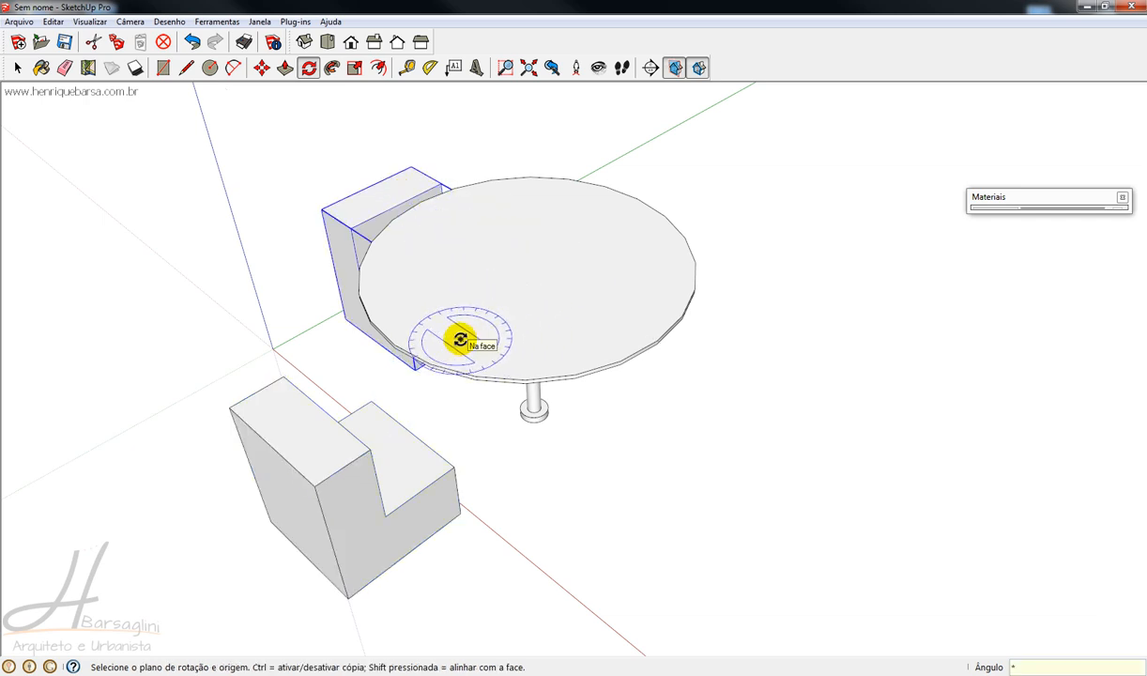
# - Multiply the rotated chair copy with *3 to distribute chairs around the table
pyautogui.write('*3')
pyautogui.press('Return')
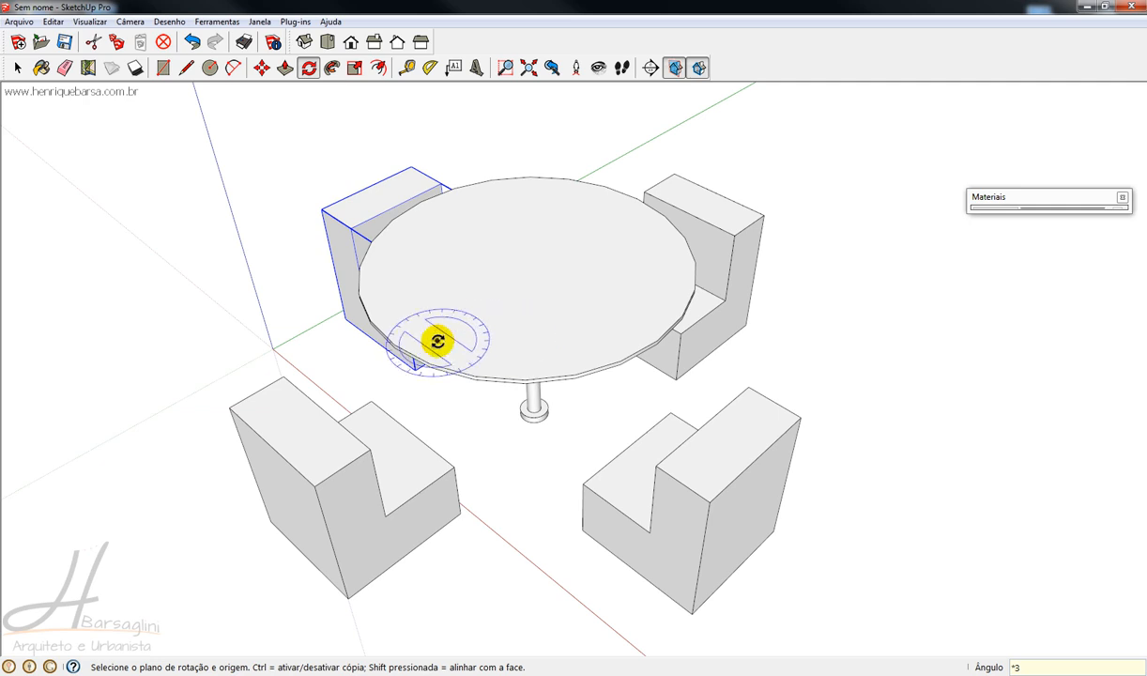
pyautogui.click(523, 328)
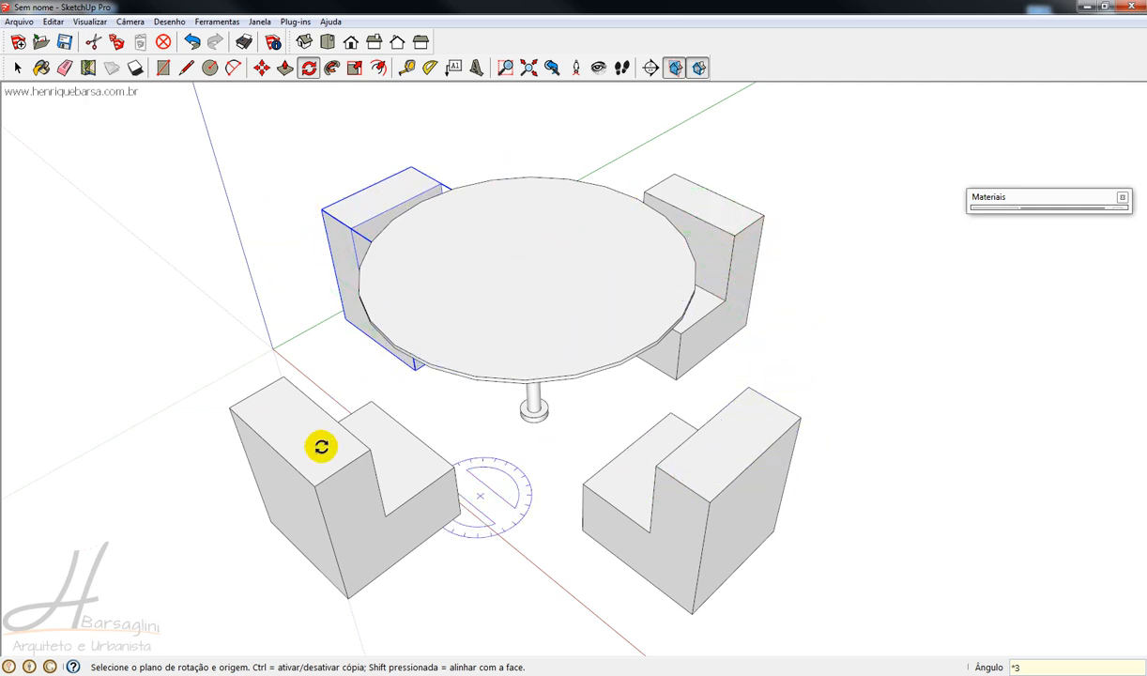
pyautogui.moveTo(430, 422); pyautogui.dragTo(492, 303, button='middle')
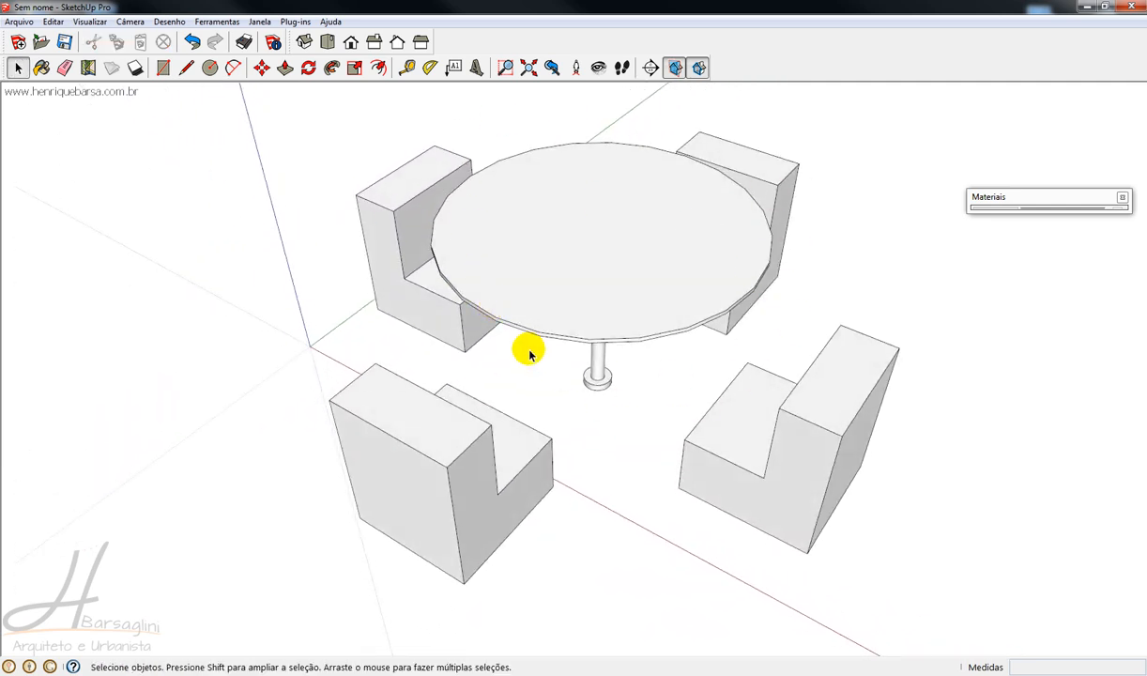